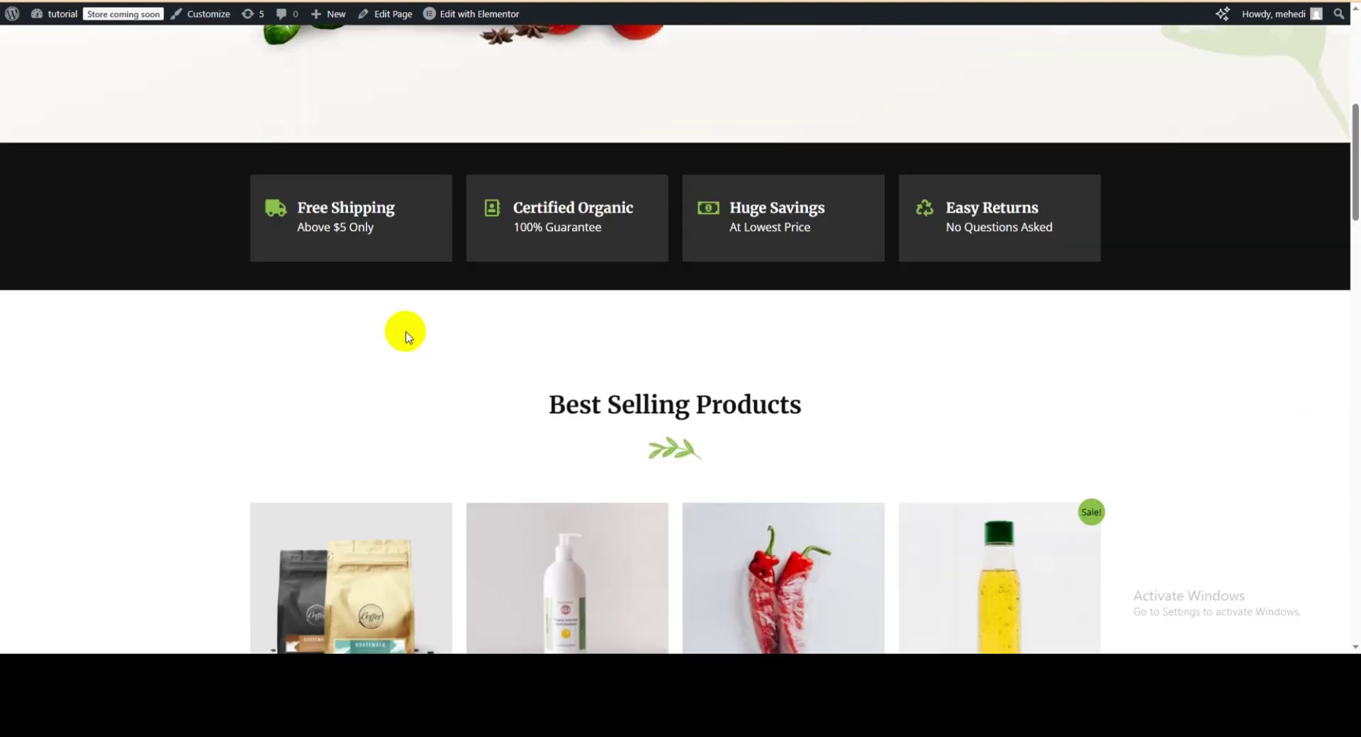
Examine the default cart page's product table, coupon section, suggested products and cart totals.
{"action": "scroll", "coordinate": [406, 336], "scroll_direction": "down", "scroll_amount": 3}
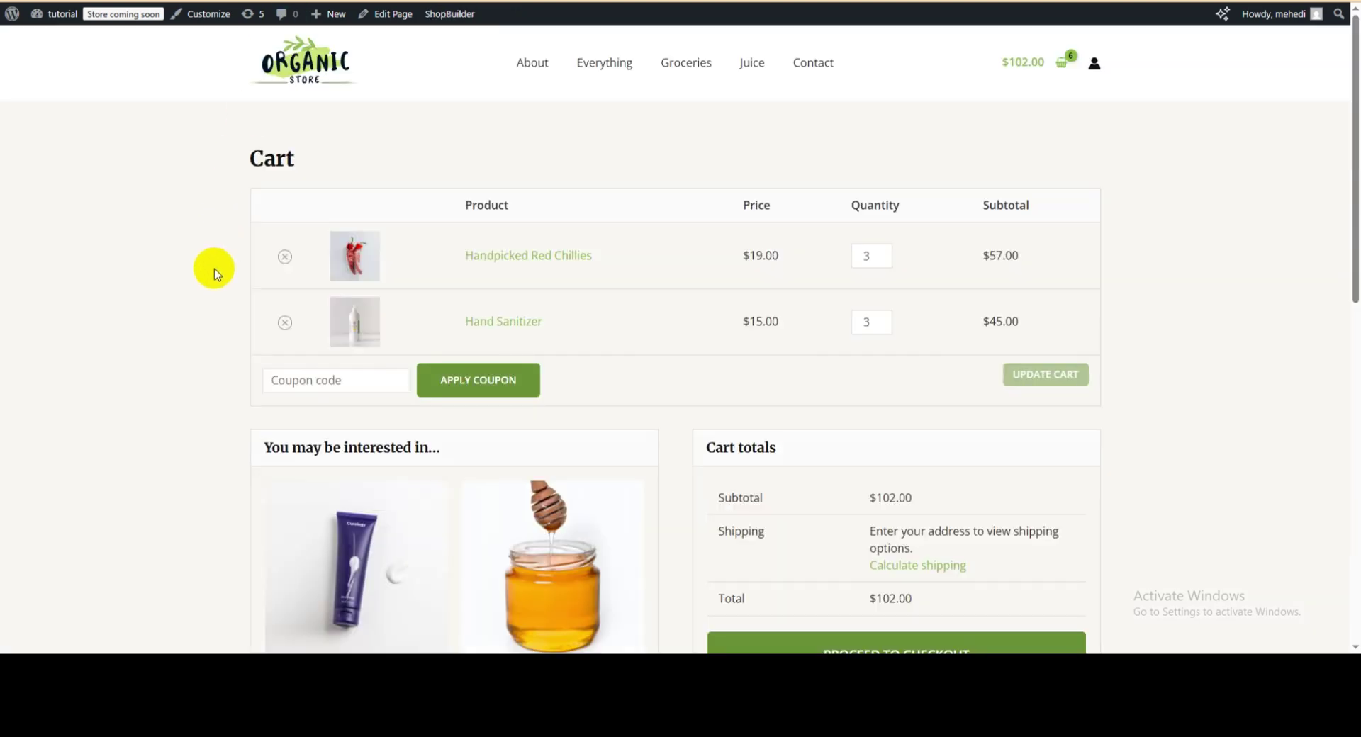
{"action": "left_click", "coordinate": [194, 263]}
{"action": "scroll", "coordinate": [193, 265], "scroll_direction": "down", "scroll_amount": 3}
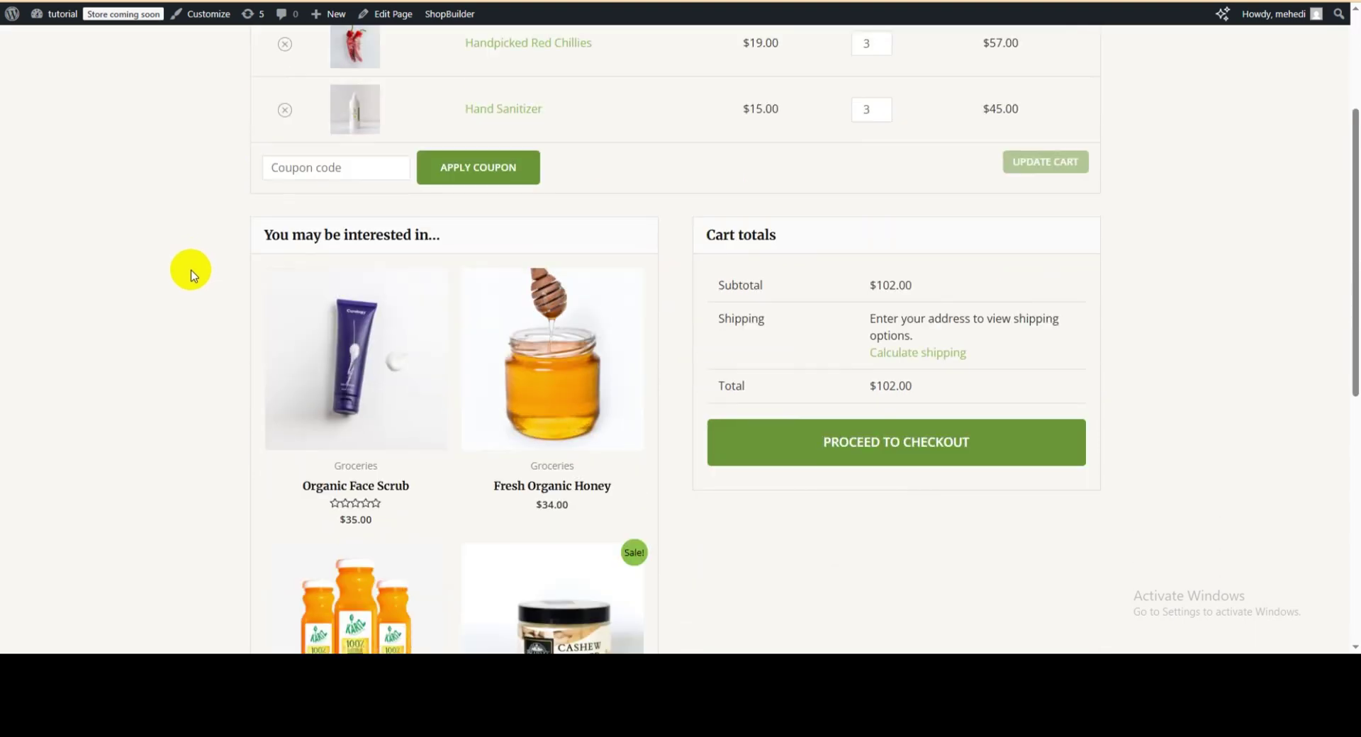
{"action": "scroll", "coordinate": [191, 275], "scroll_direction": "down", "scroll_amount": 4}
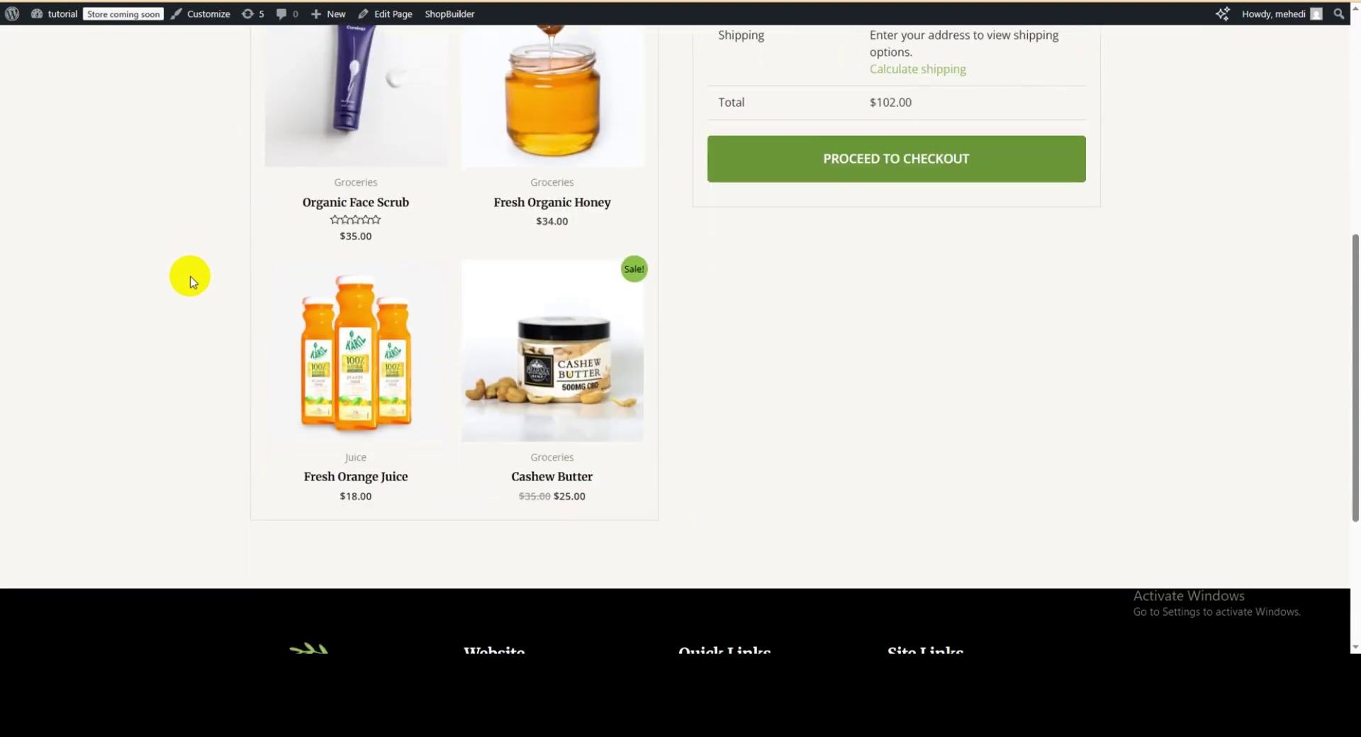
{"action": "scroll", "coordinate": [190, 282], "scroll_direction": "down", "scroll_amount": 4}
{"action": "scroll", "coordinate": [191, 284], "scroll_direction": "up", "scroll_amount": 10}
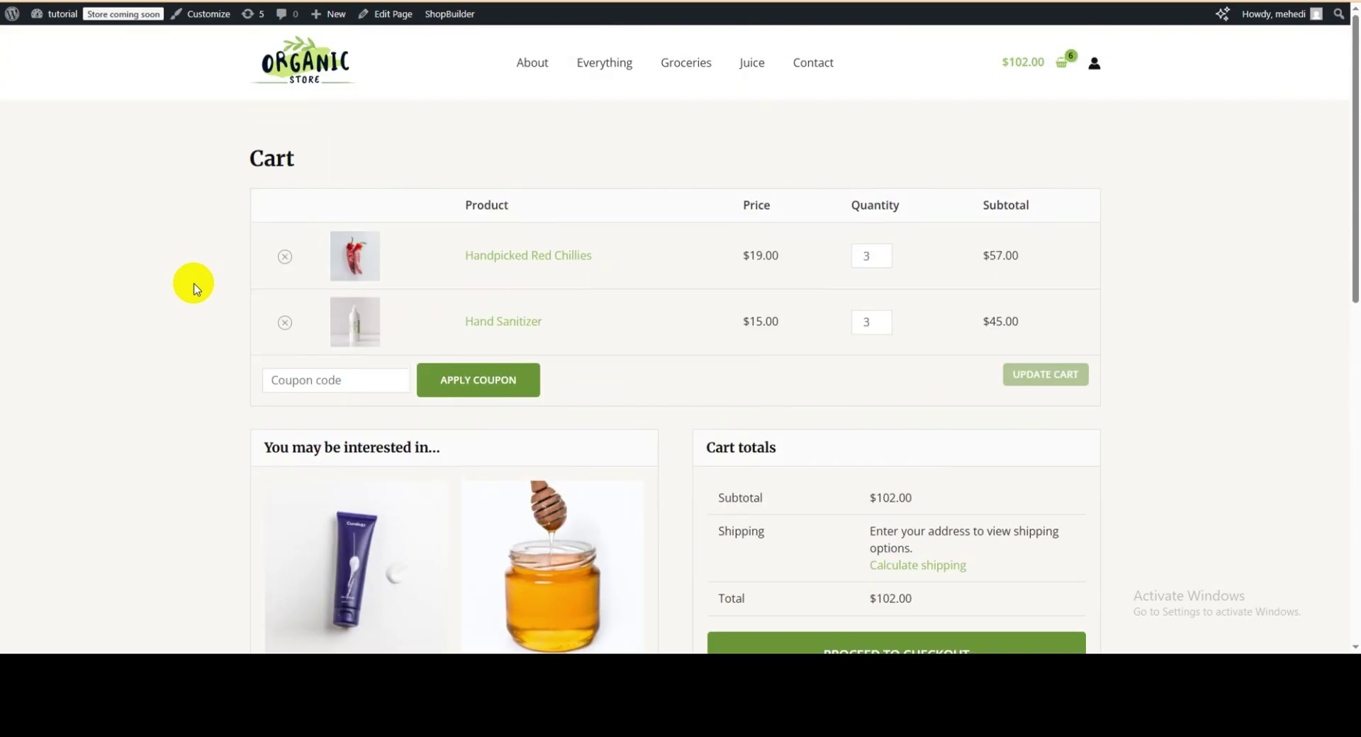
{"action": "scroll", "coordinate": [192, 287], "scroll_direction": "down", "scroll_amount": 3}
{"action": "scroll", "coordinate": [190, 291], "scroll_direction": "down", "scroll_amount": 3}
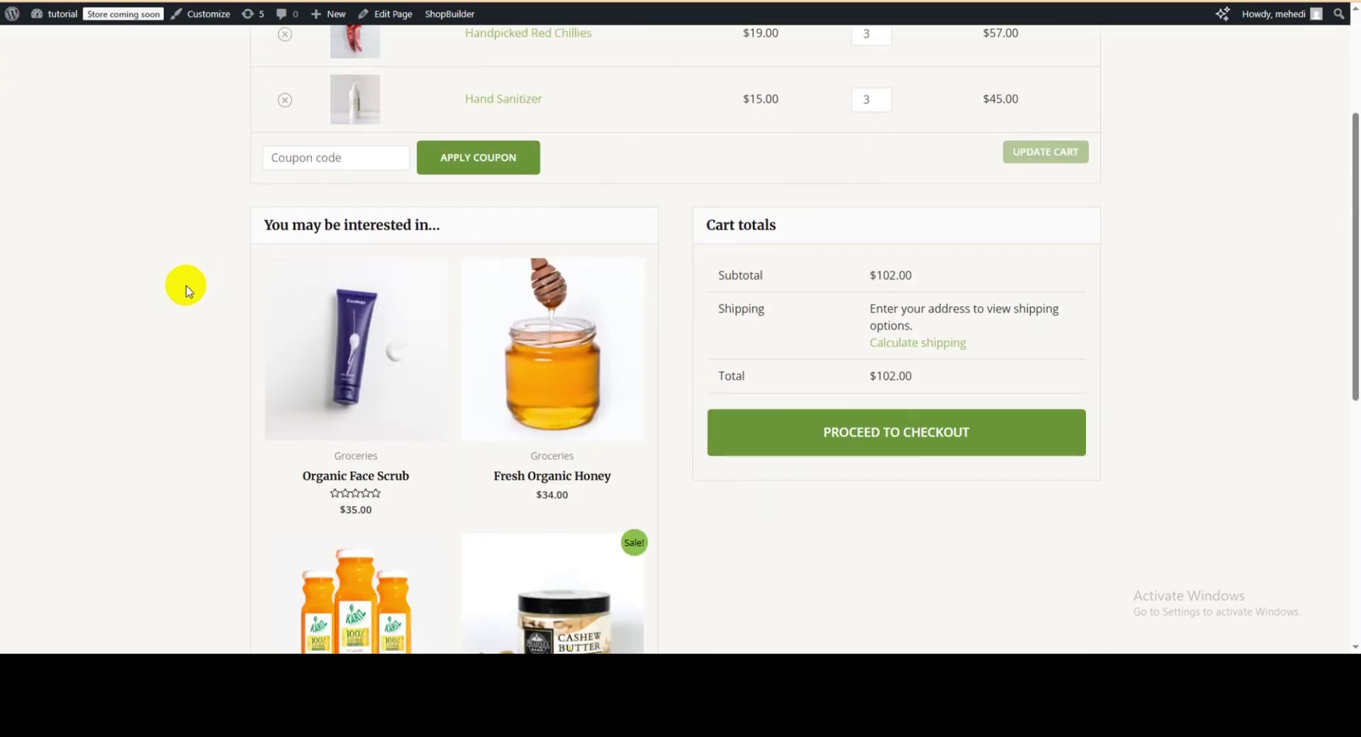
{"action": "scroll", "coordinate": [190, 290], "scroll_direction": "up", "scroll_amount": 6}
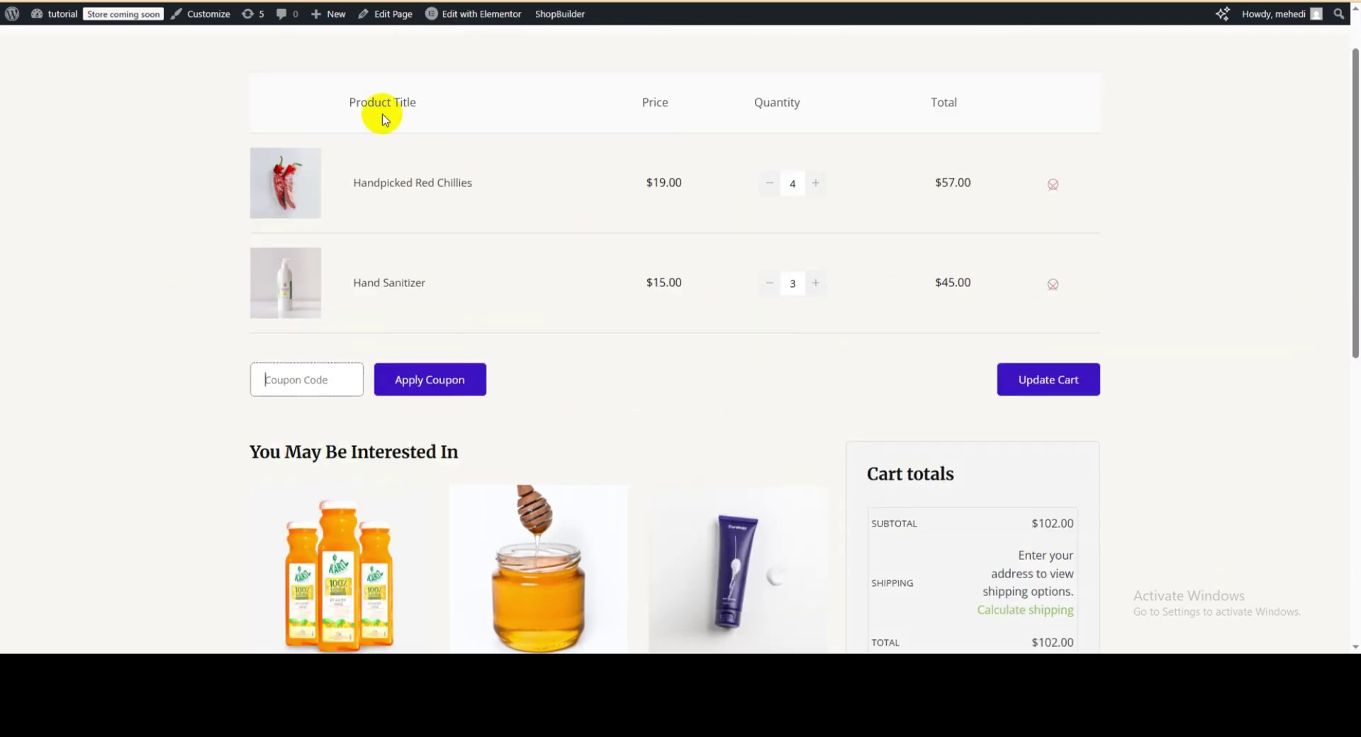
Examine the customised cart page's product table headings, coupon and update controls, and cart totals section.
{"action": "scroll", "coordinate": [151, 301], "scroll_direction": "up", "scroll_amount": 1}
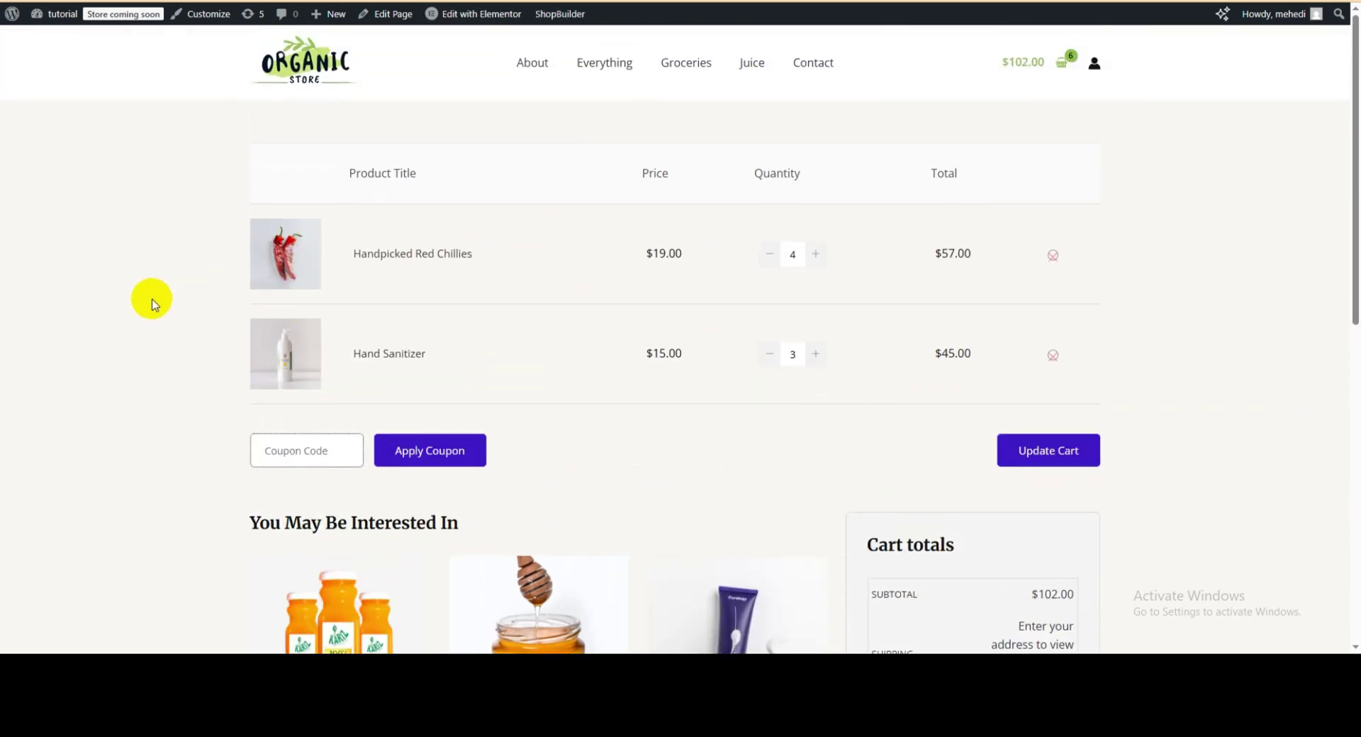
{"action": "scroll", "coordinate": [153, 303], "scroll_direction": "down", "scroll_amount": 8}
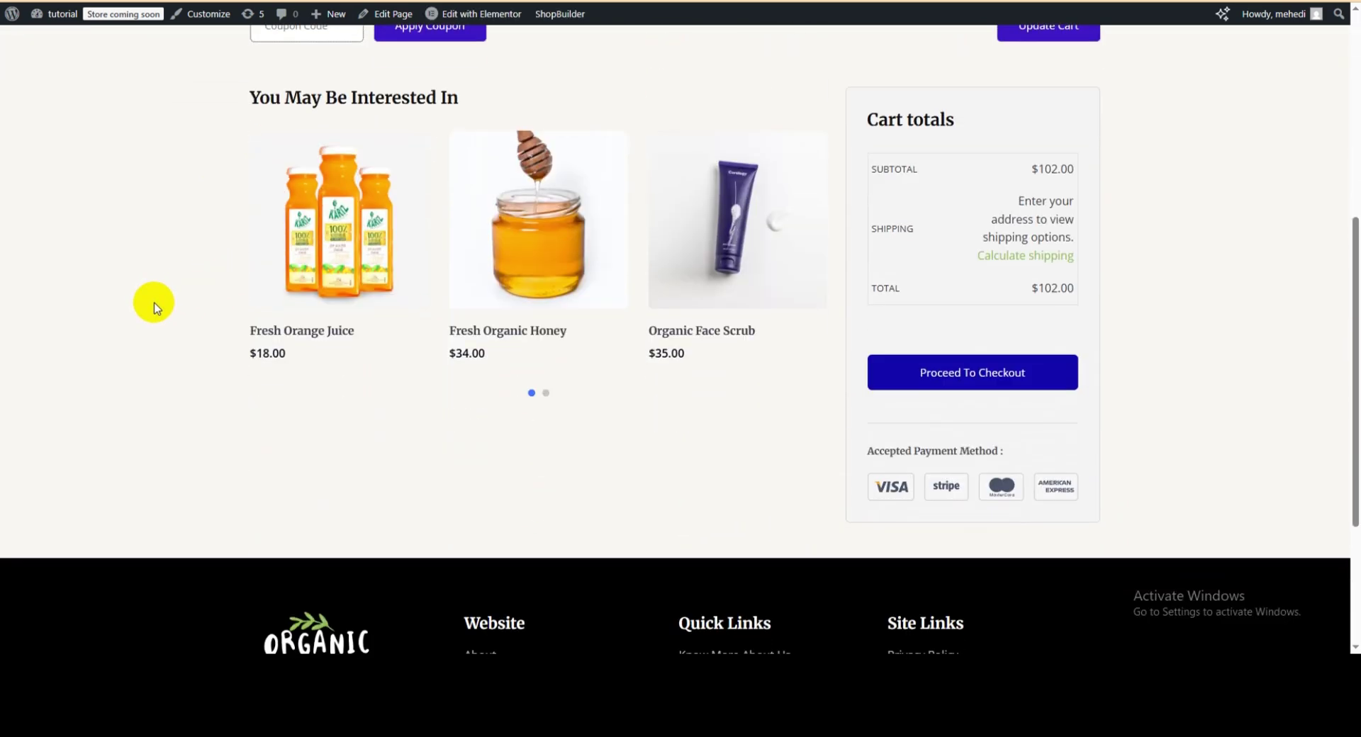
{"action": "scroll", "coordinate": [156, 316], "scroll_direction": "up", "scroll_amount": 8}
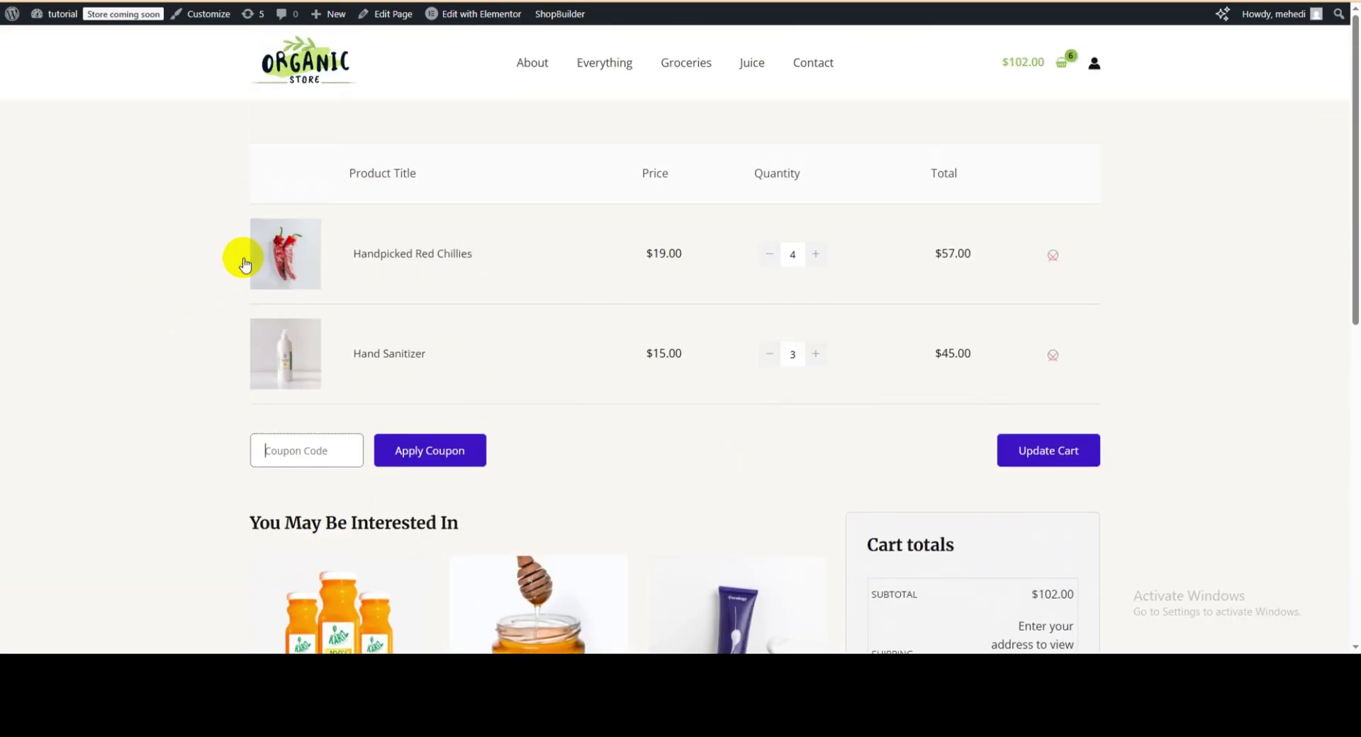
{"action": "left_click_drag", "start_coordinate": [348, 177], "coordinate": [1009, 159]}
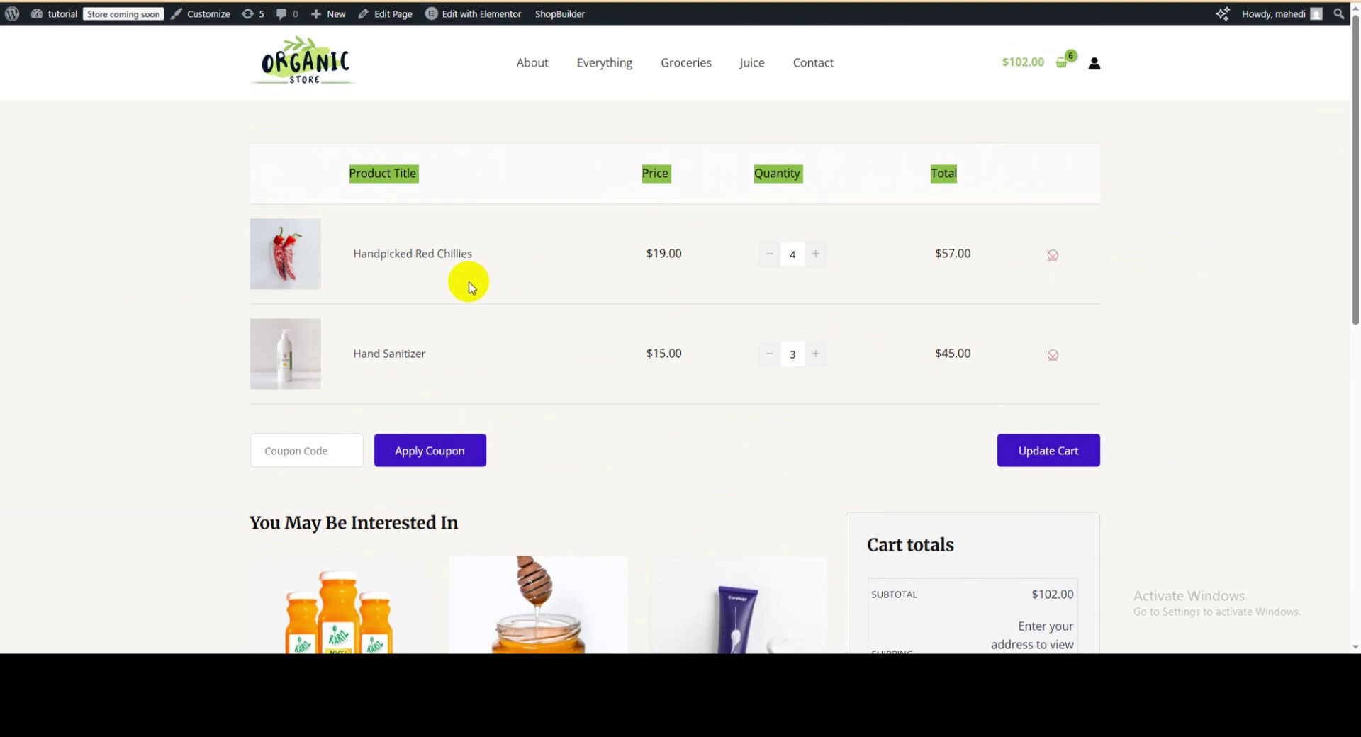
{"action": "scroll", "coordinate": [573, 262], "scroll_direction": "down", "scroll_amount": 2}
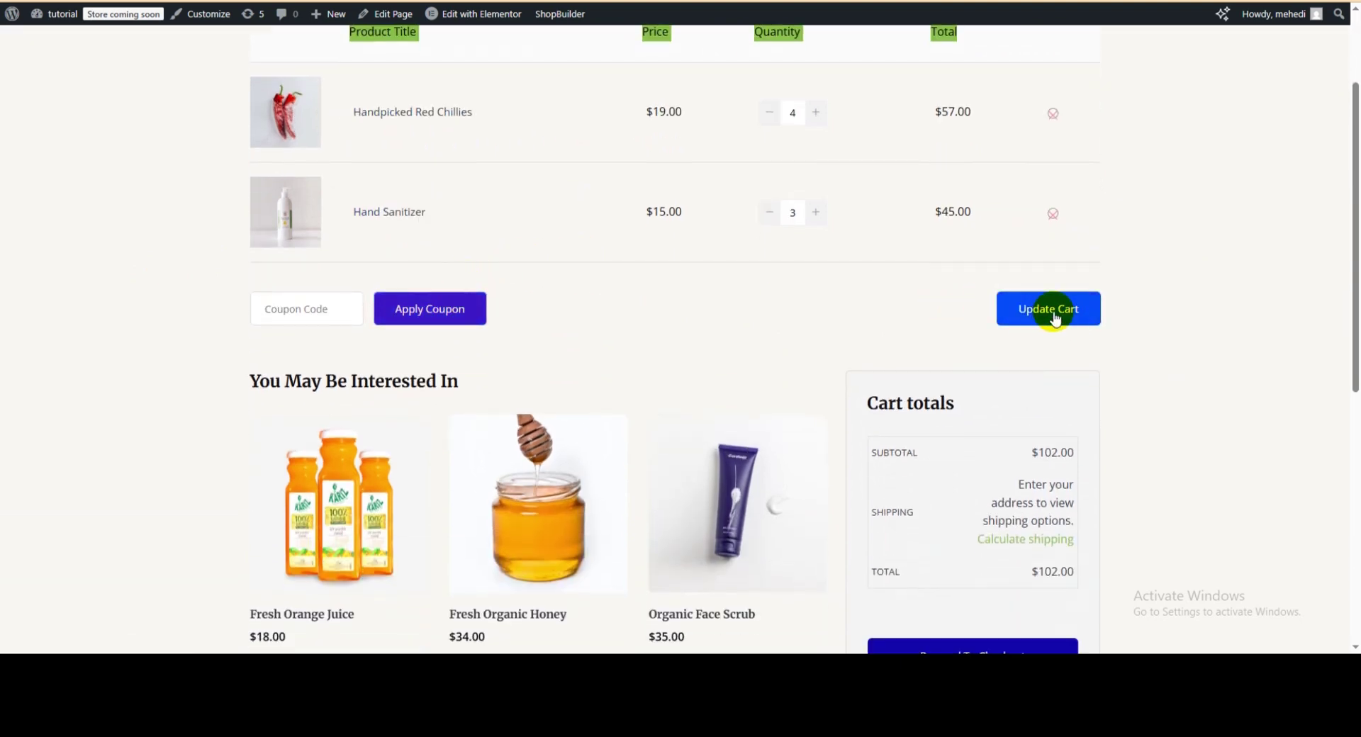
{"action": "scroll", "coordinate": [1055, 318], "scroll_direction": "down", "scroll_amount": 3}
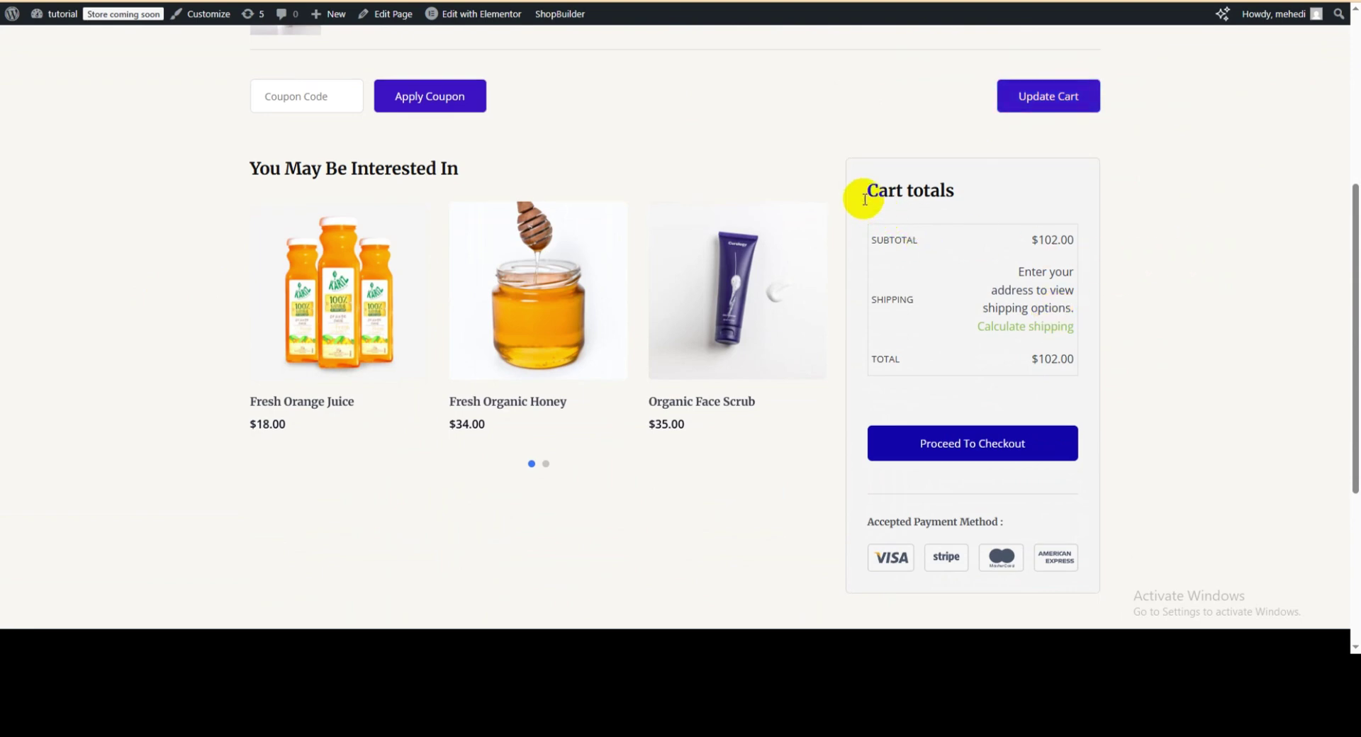
{"action": "left_click_drag", "start_coordinate": [895, 190], "coordinate": [955, 191]}
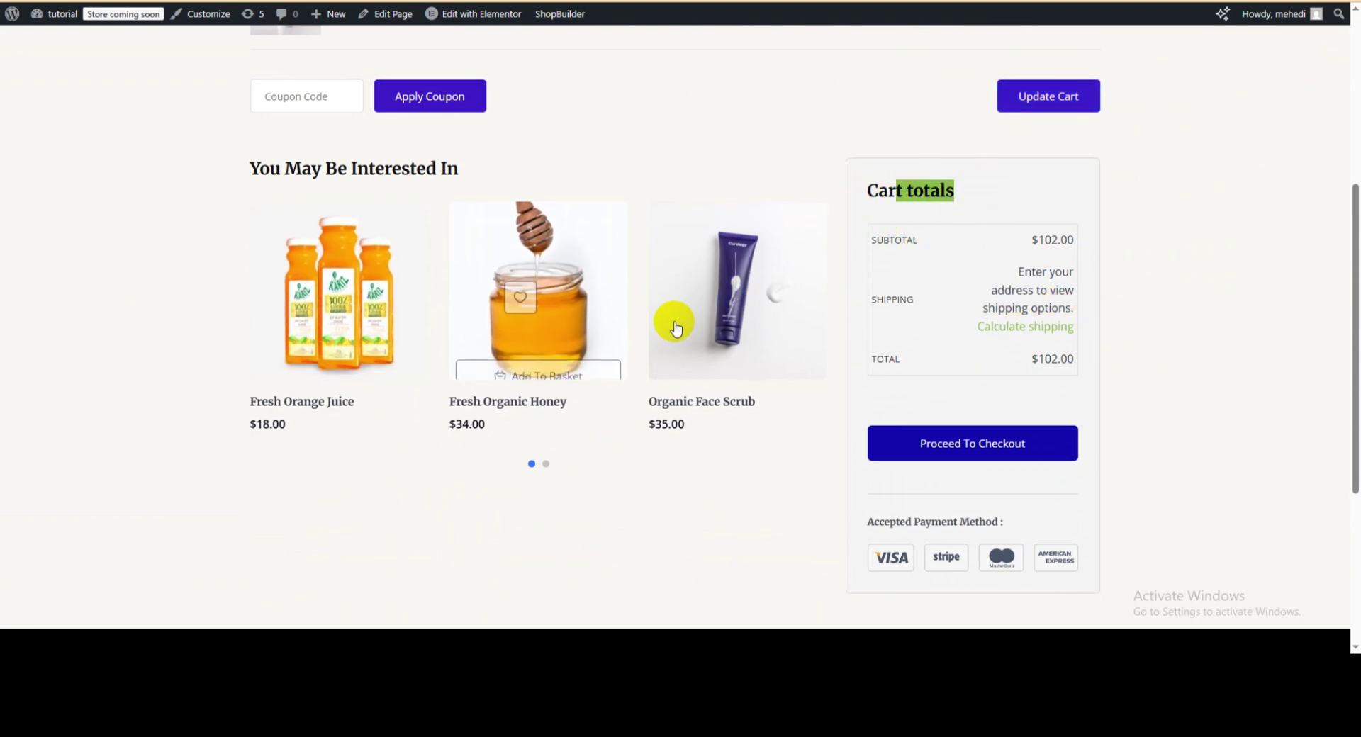
Browse both slides of the "You May Be Interested In" product carousel and review the rest of the customised cart page.
{"action": "left_click", "coordinate": [543, 463]}
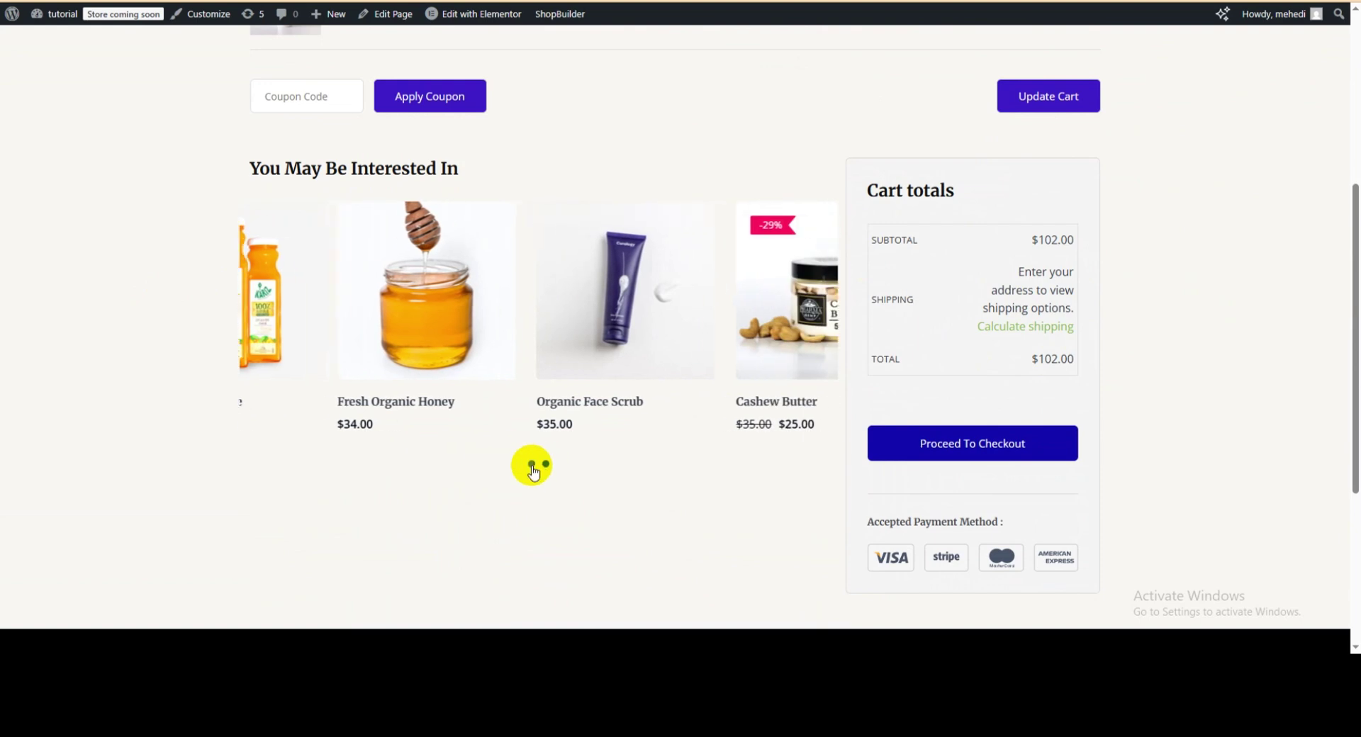
{"action": "left_click", "coordinate": [531, 465]}
{"action": "scroll", "coordinate": [284, 404], "scroll_direction": "up", "scroll_amount": 2}
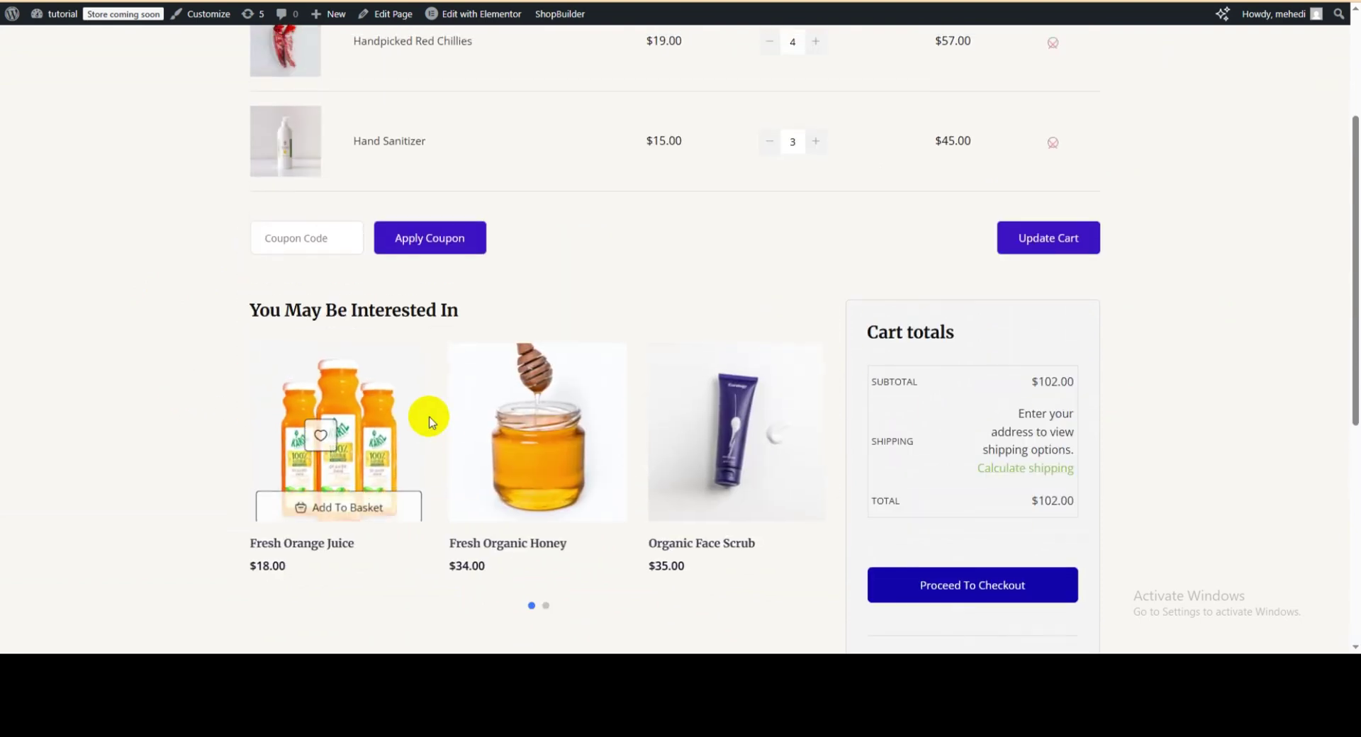
{"action": "mouse_move", "coordinate": [492, 395]}
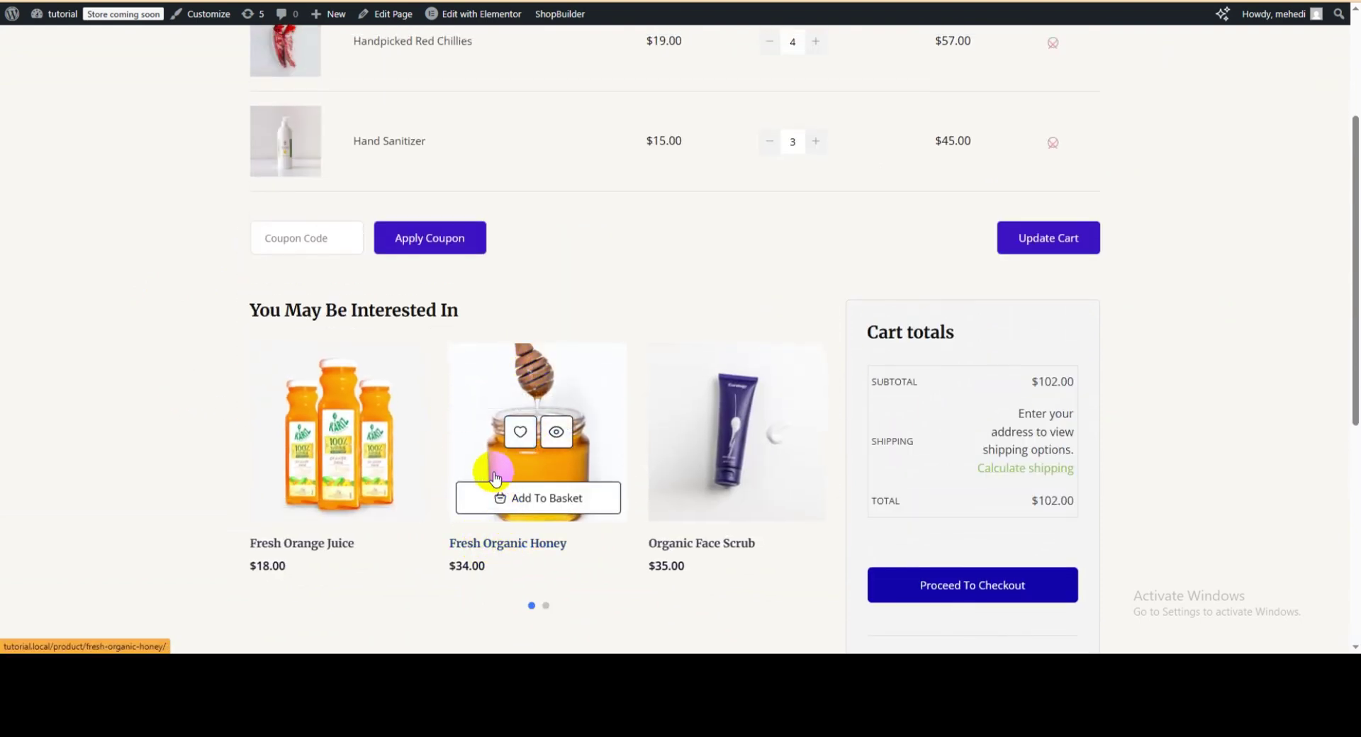
{"action": "scroll", "coordinate": [534, 535], "scroll_direction": "down", "scroll_amount": 1}
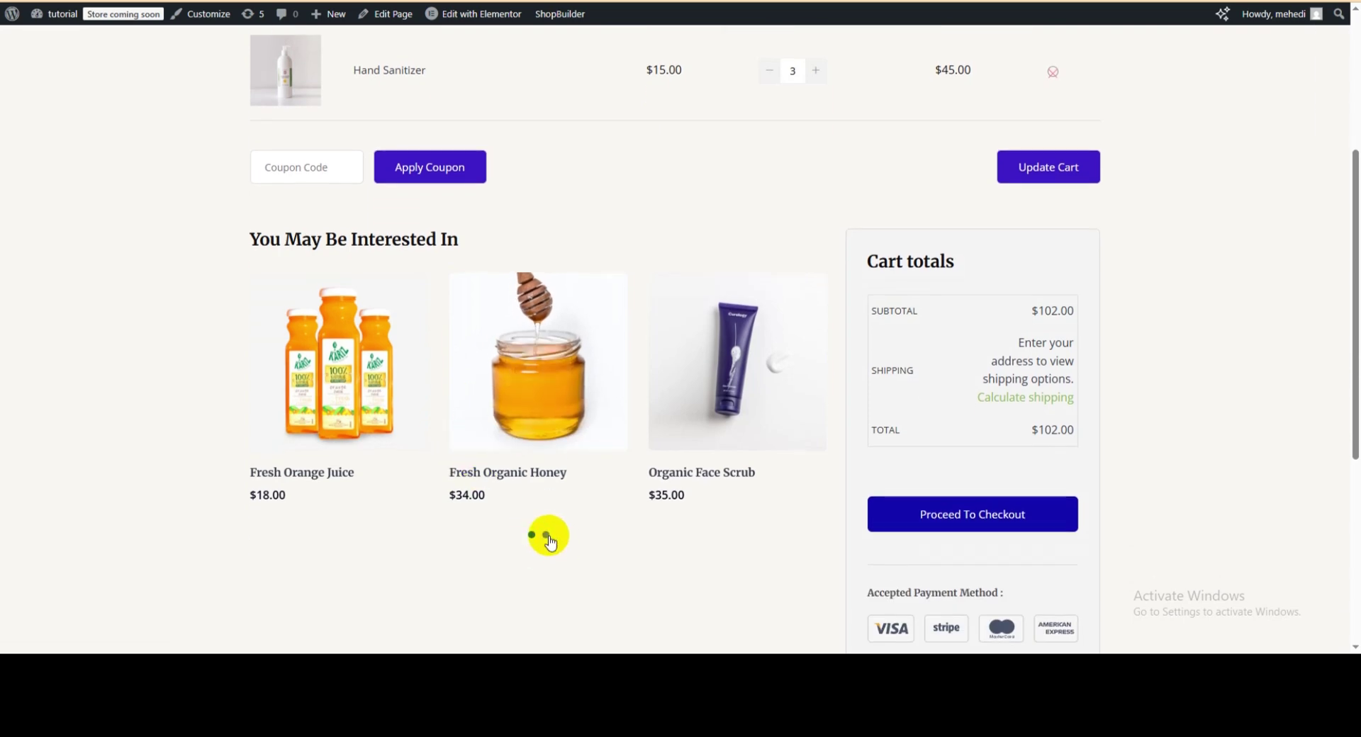
{"action": "left_click", "coordinate": [547, 536]}
{"action": "scroll", "coordinate": [650, 456], "scroll_direction": "down", "scroll_amount": 3}
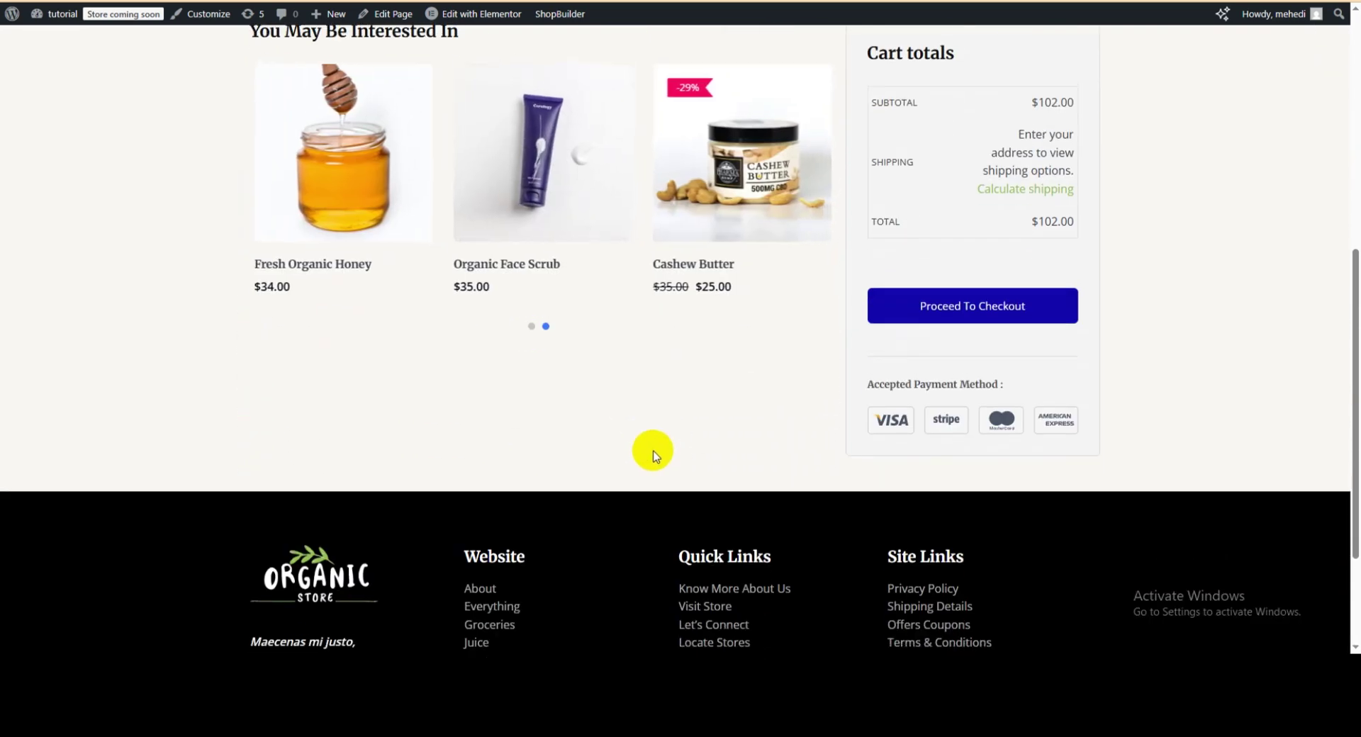
{"action": "scroll", "coordinate": [653, 454], "scroll_direction": "up", "scroll_amount": 6}
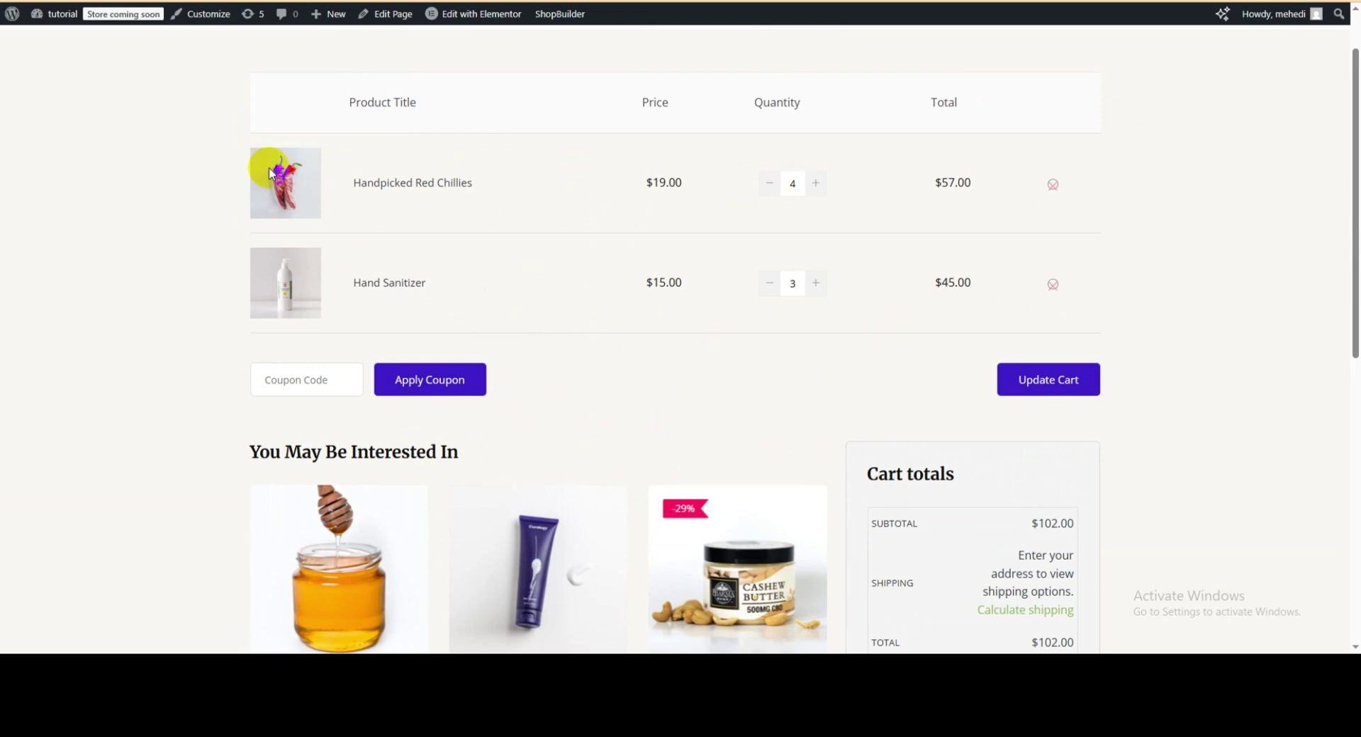
Go to the WordPress dashboard and open the page for adding plugins.
{"action": "left_click", "coordinate": [62, 16]}
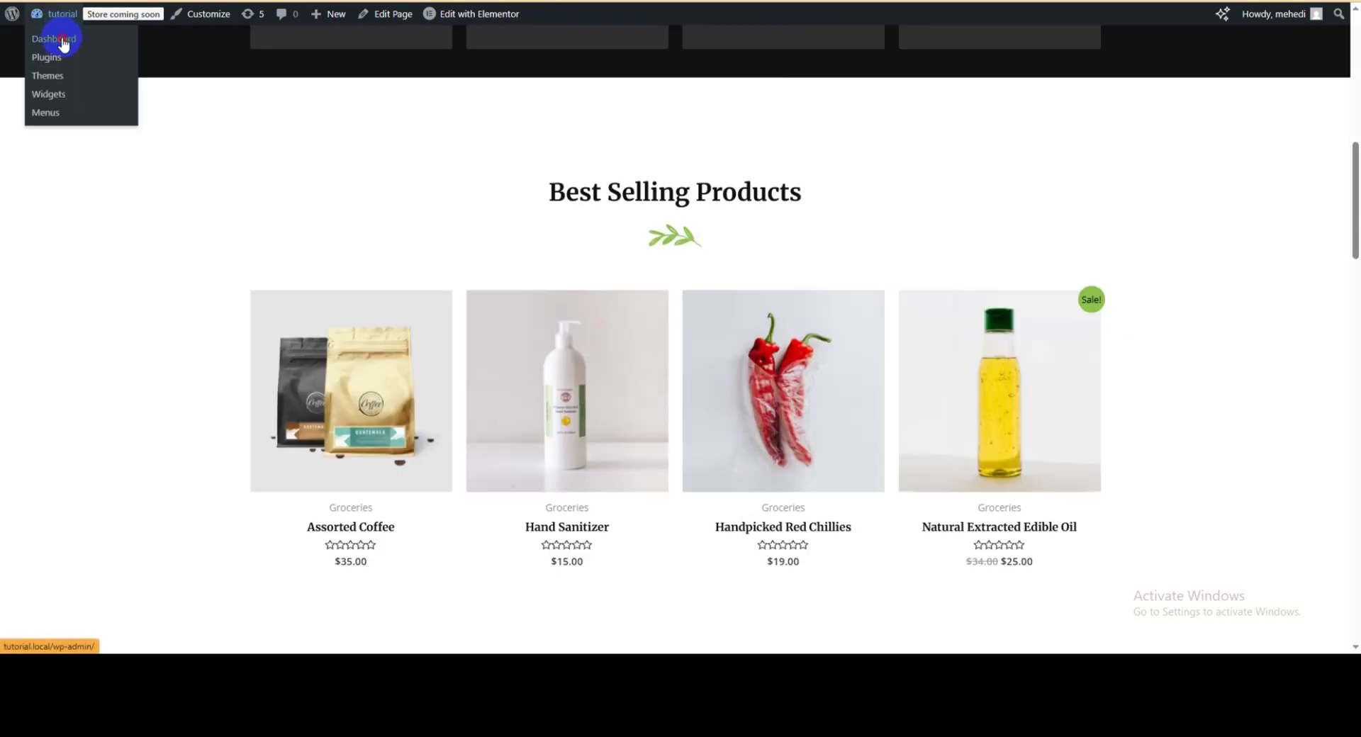
{"action": "left_click", "coordinate": [61, 41]}
{"action": "mouse_move", "coordinate": [44, 489]}
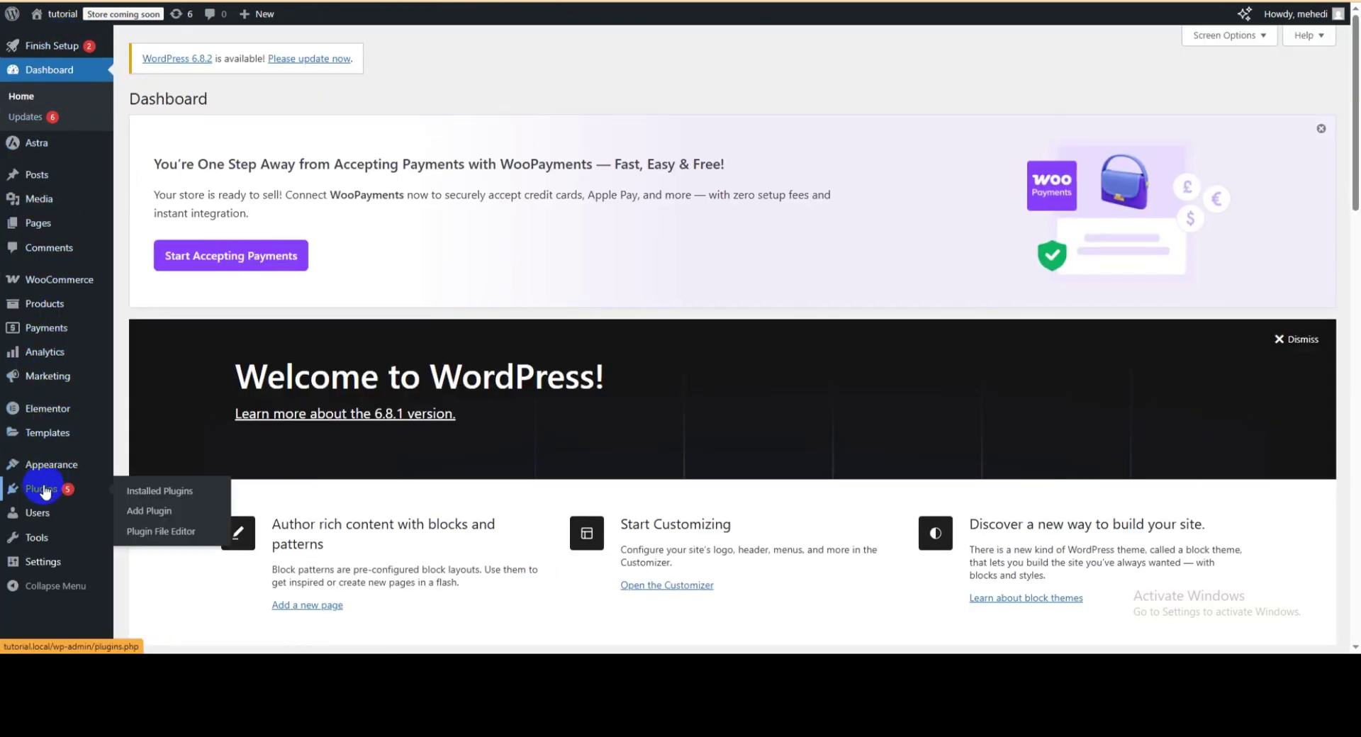
{"action": "left_click", "coordinate": [159, 515]}
Search the plugin directory for "shopbuilder", and install and activate ShopBuilder – Elementor WooCommerce Builder Addons.
{"action": "left_click", "coordinate": [1104, 139]}
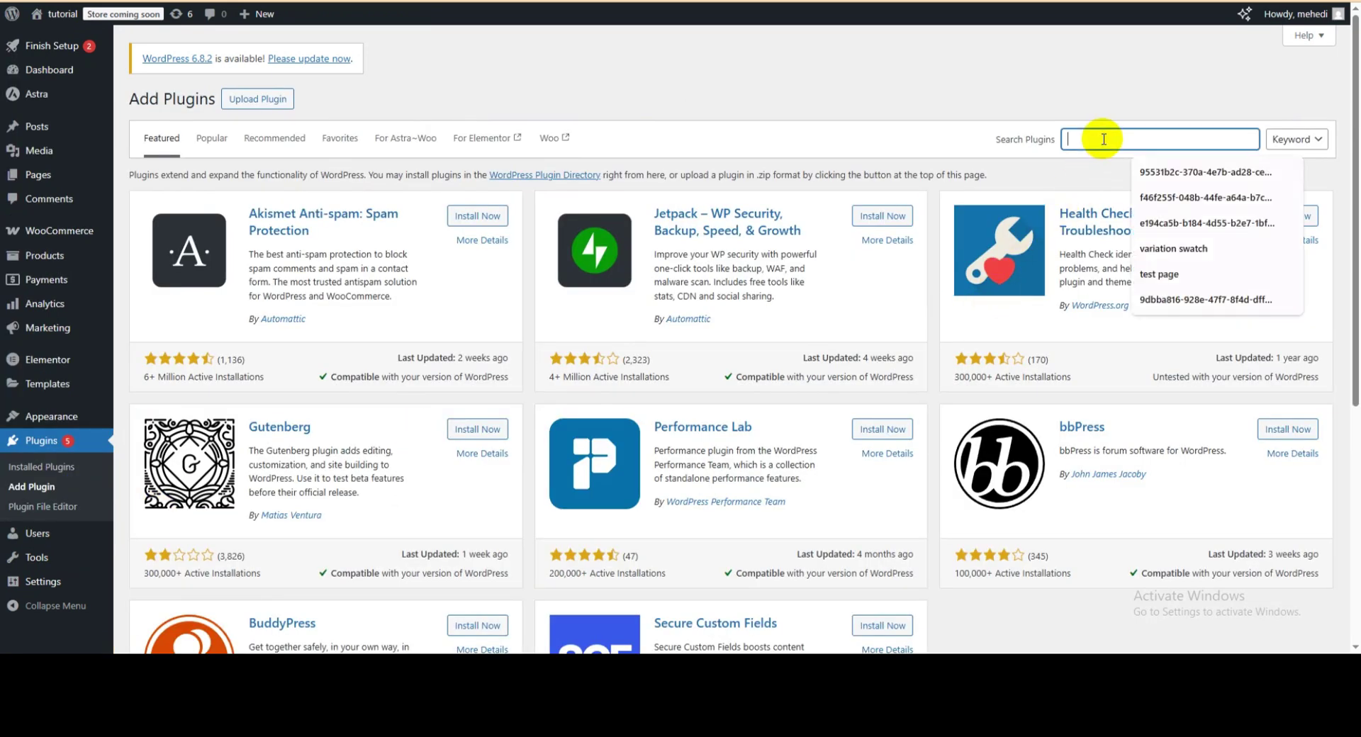
{"action": "type", "text": "s"}
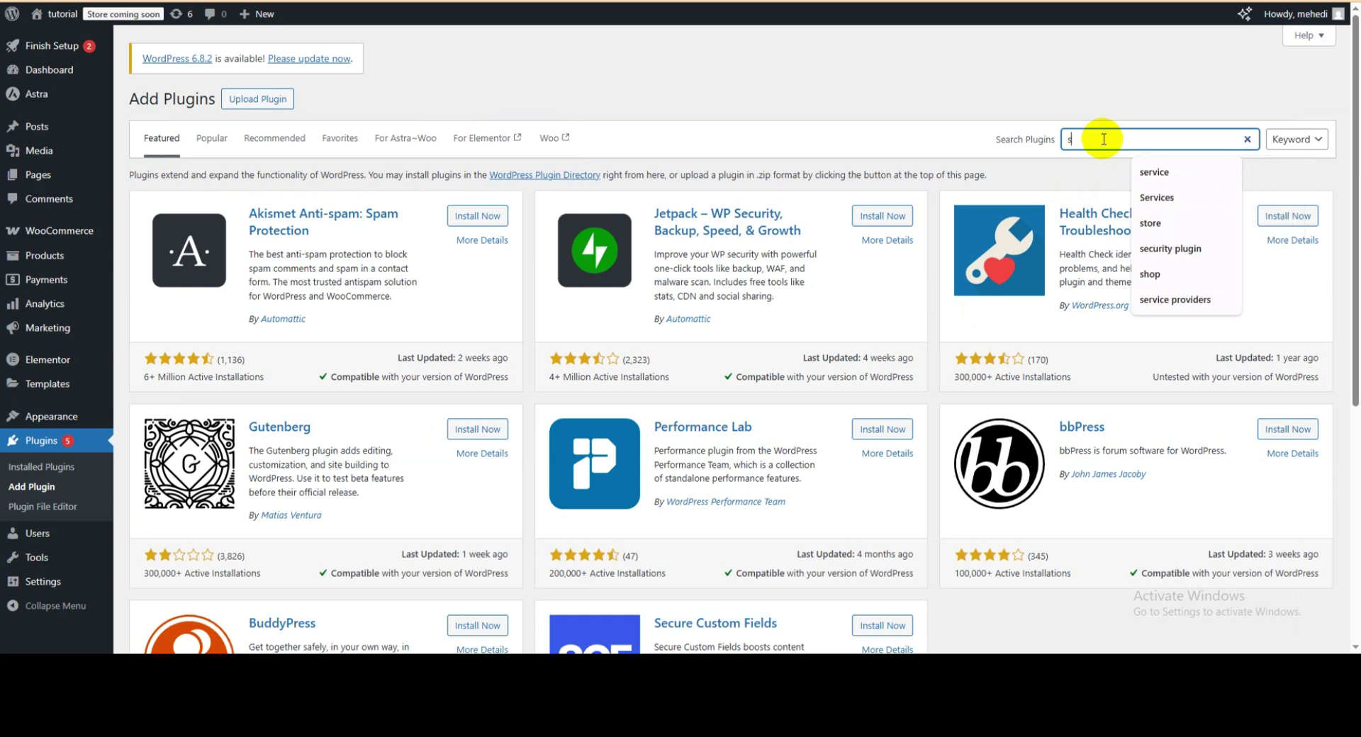
{"action": "type", "text": "hopbu"}
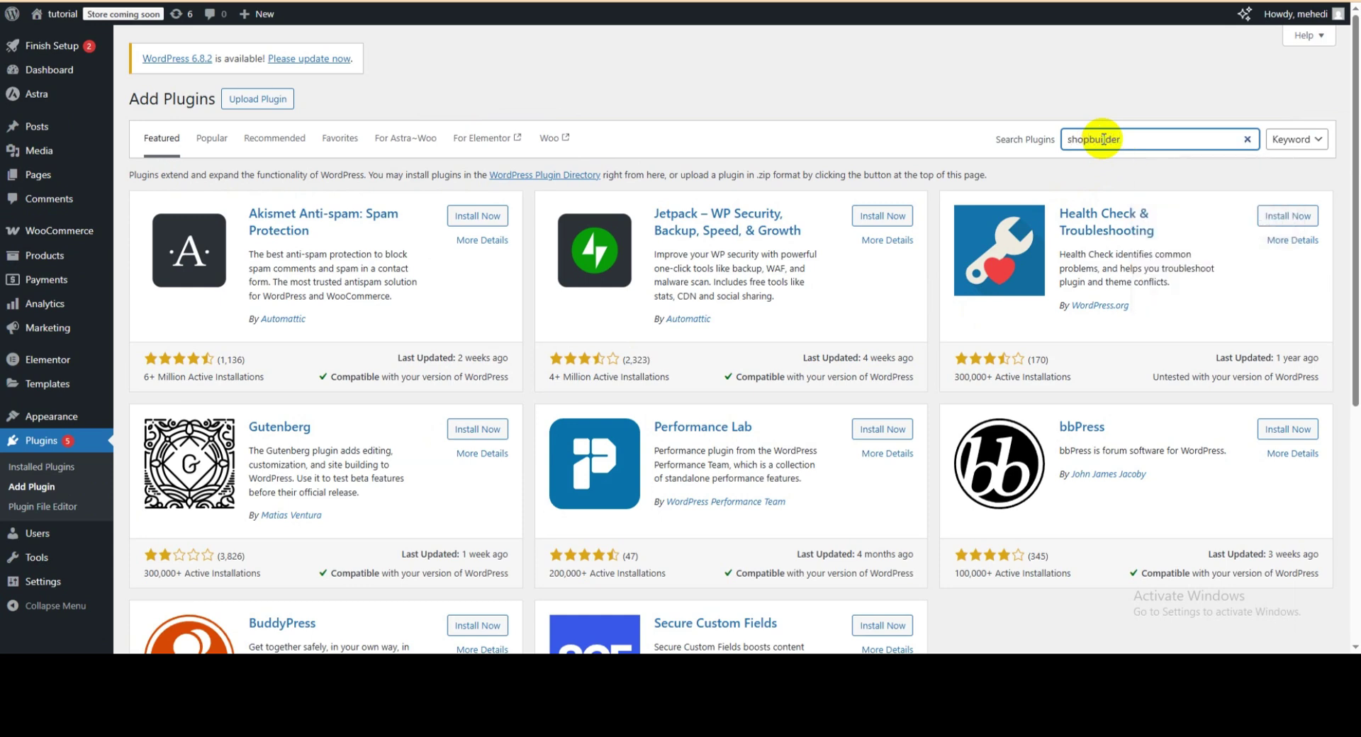
{"action": "type", "text": "ilder"}
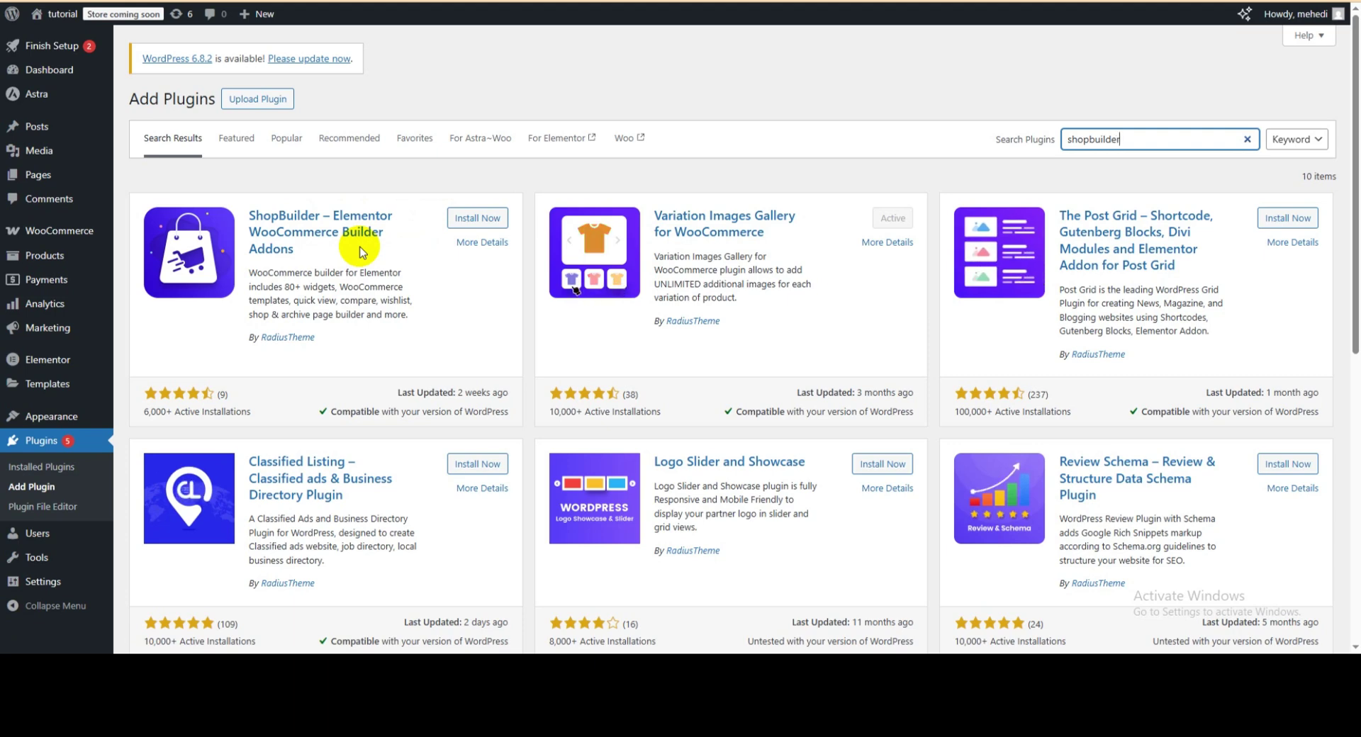
{"action": "left_click", "coordinate": [473, 220]}
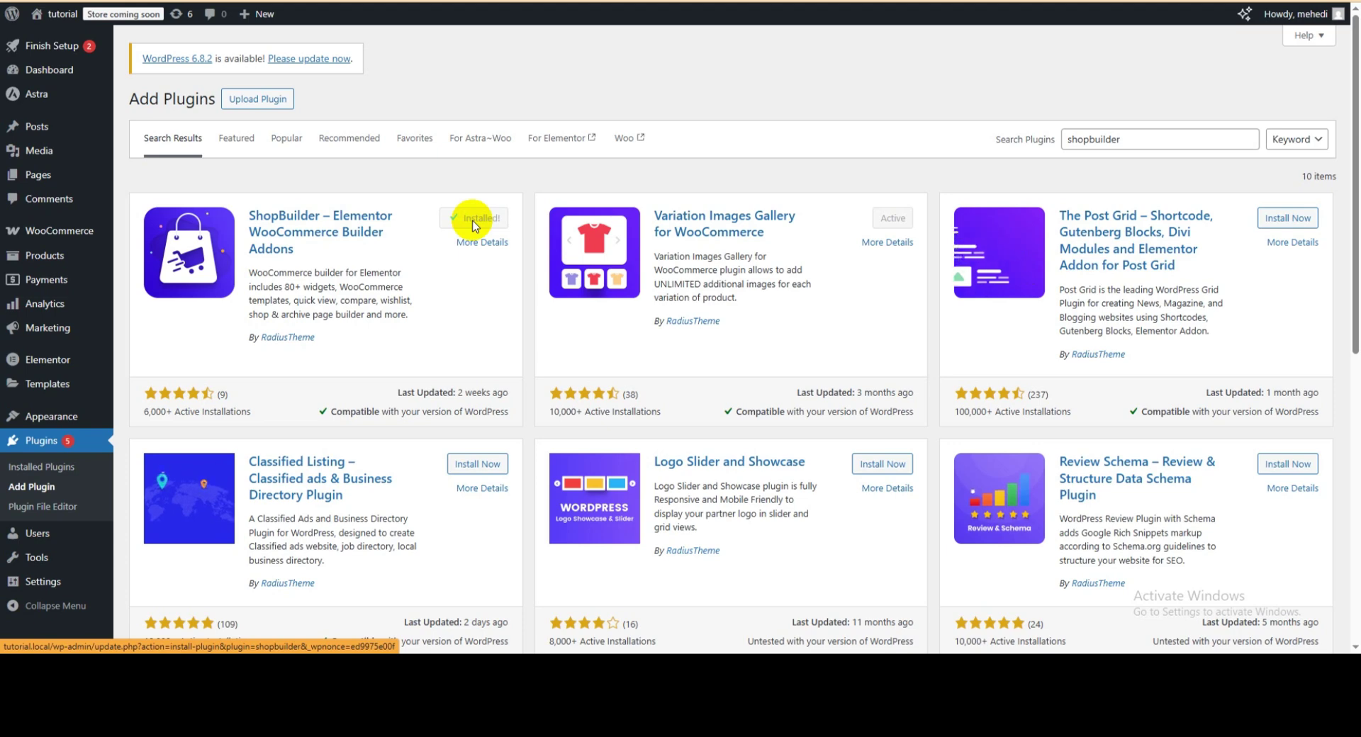
{"action": "left_click", "coordinate": [473, 221]}
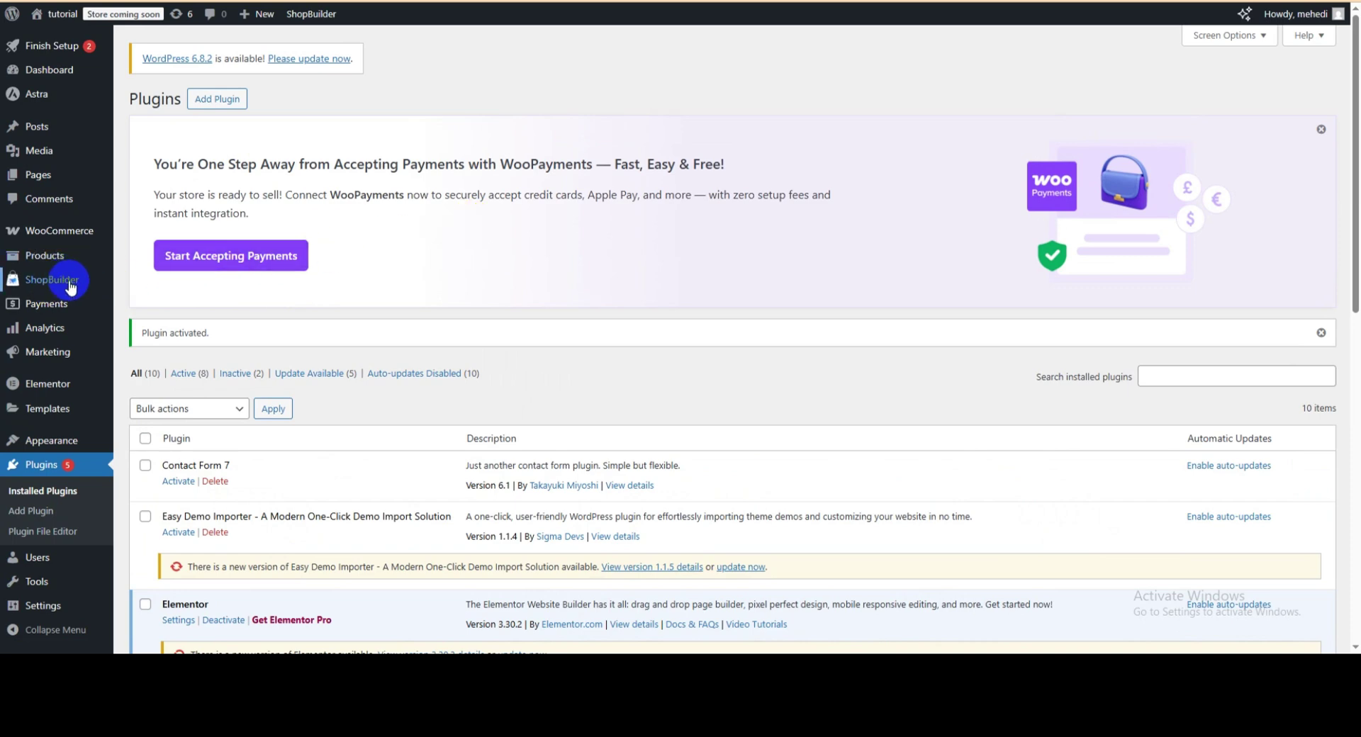
Open ShopBuilder's Templates Builder.
{"action": "mouse_move", "coordinate": [76, 290]}
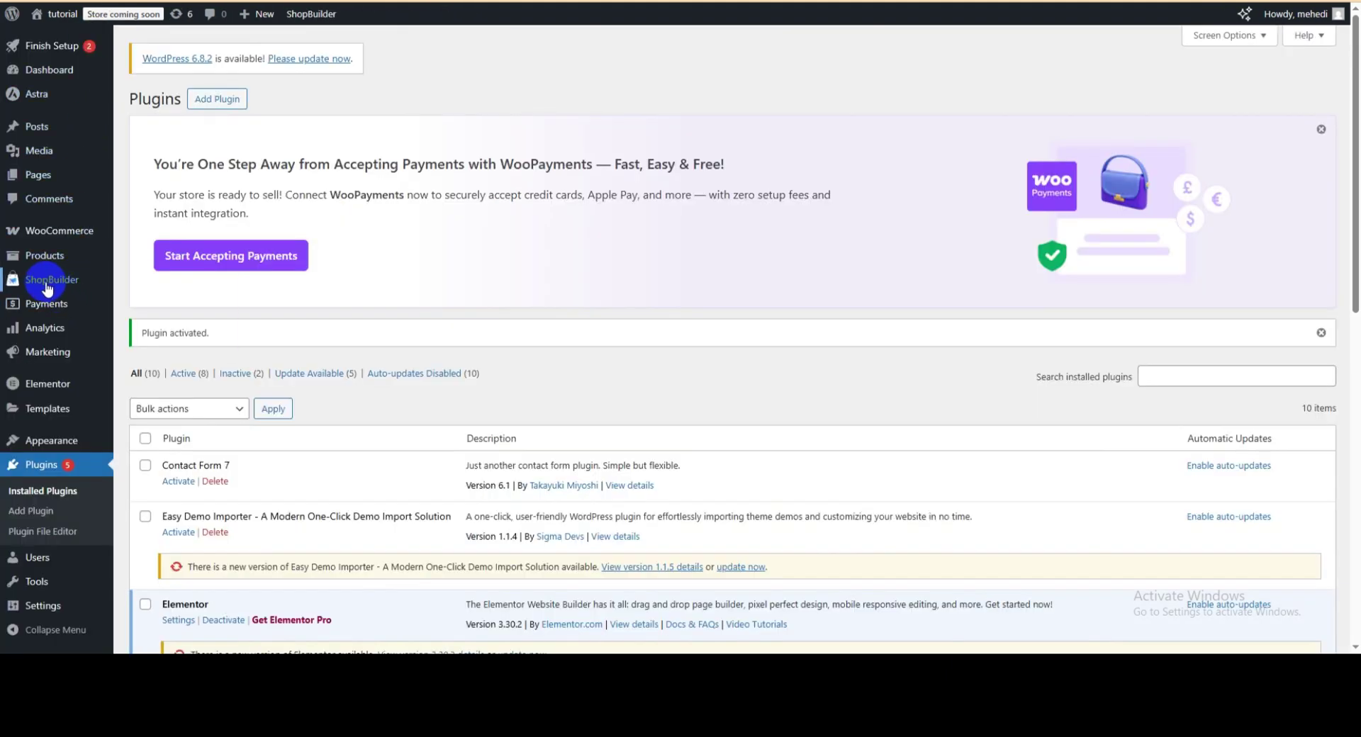
{"action": "mouse_move", "coordinate": [47, 287]}
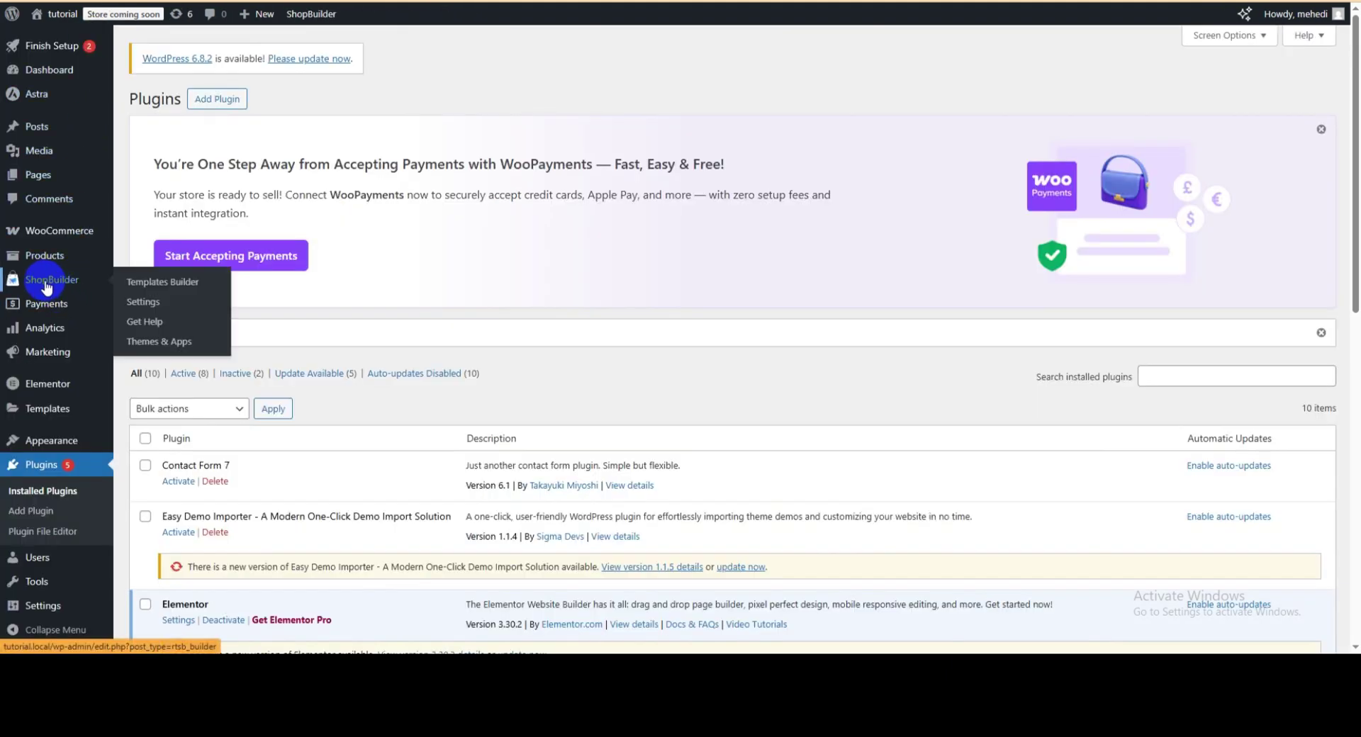
{"action": "left_click", "coordinate": [173, 287]}
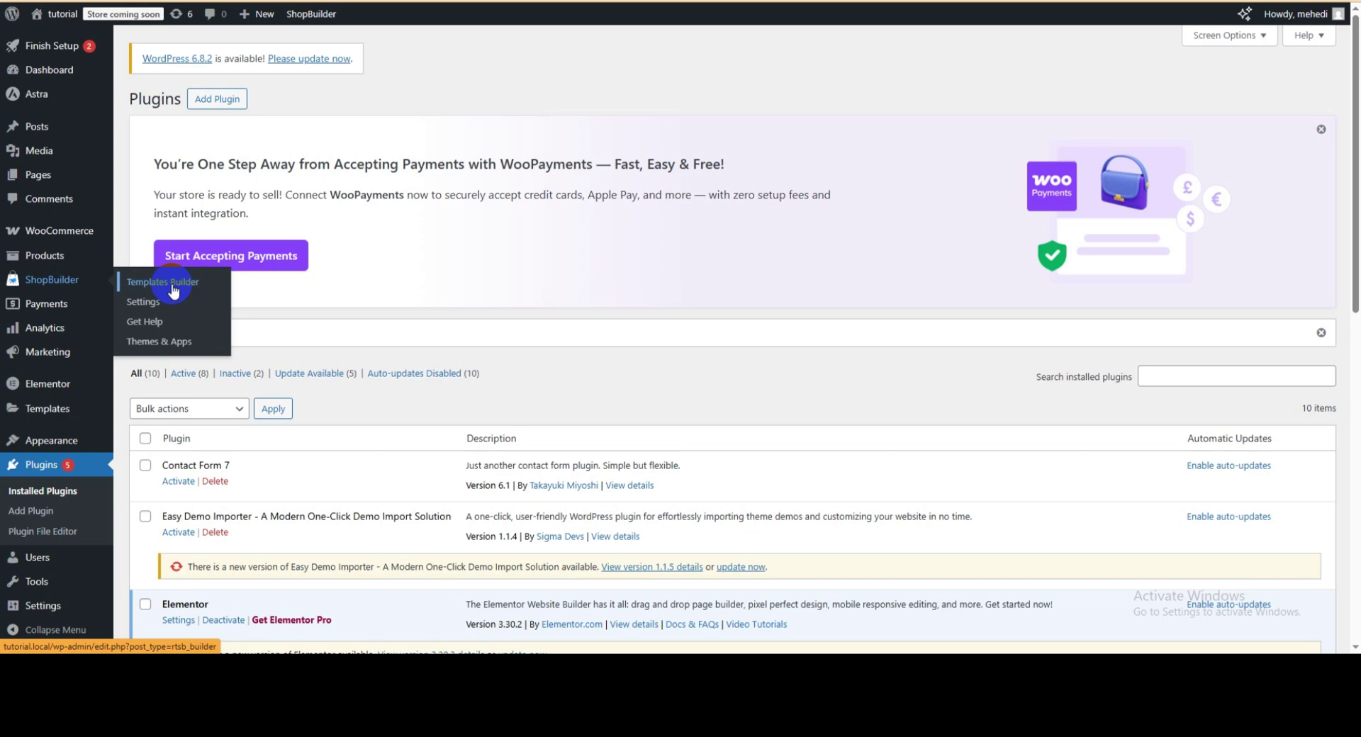
{"action": "left_click", "coordinate": [173, 287]}
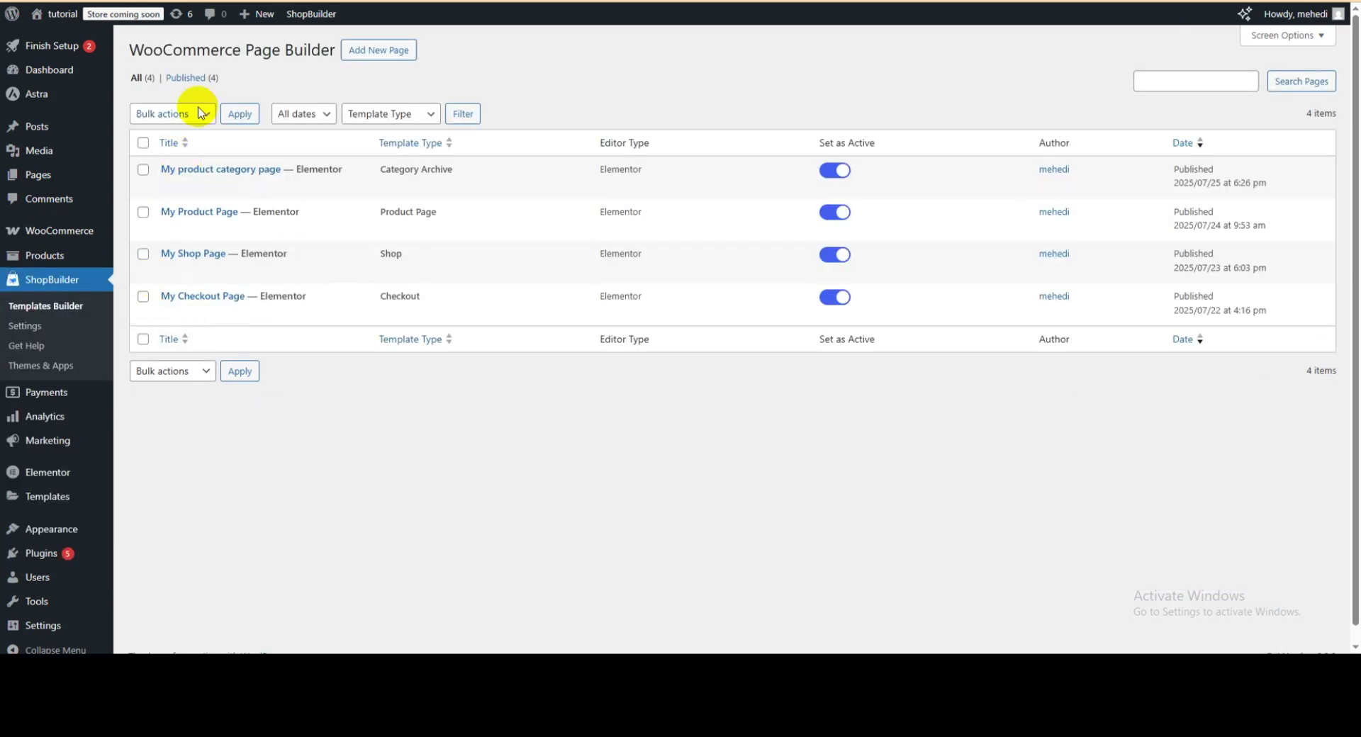
Start a new page template named "My Cart Page" and set its template type to Cart.
{"action": "left_click", "coordinate": [382, 54]}
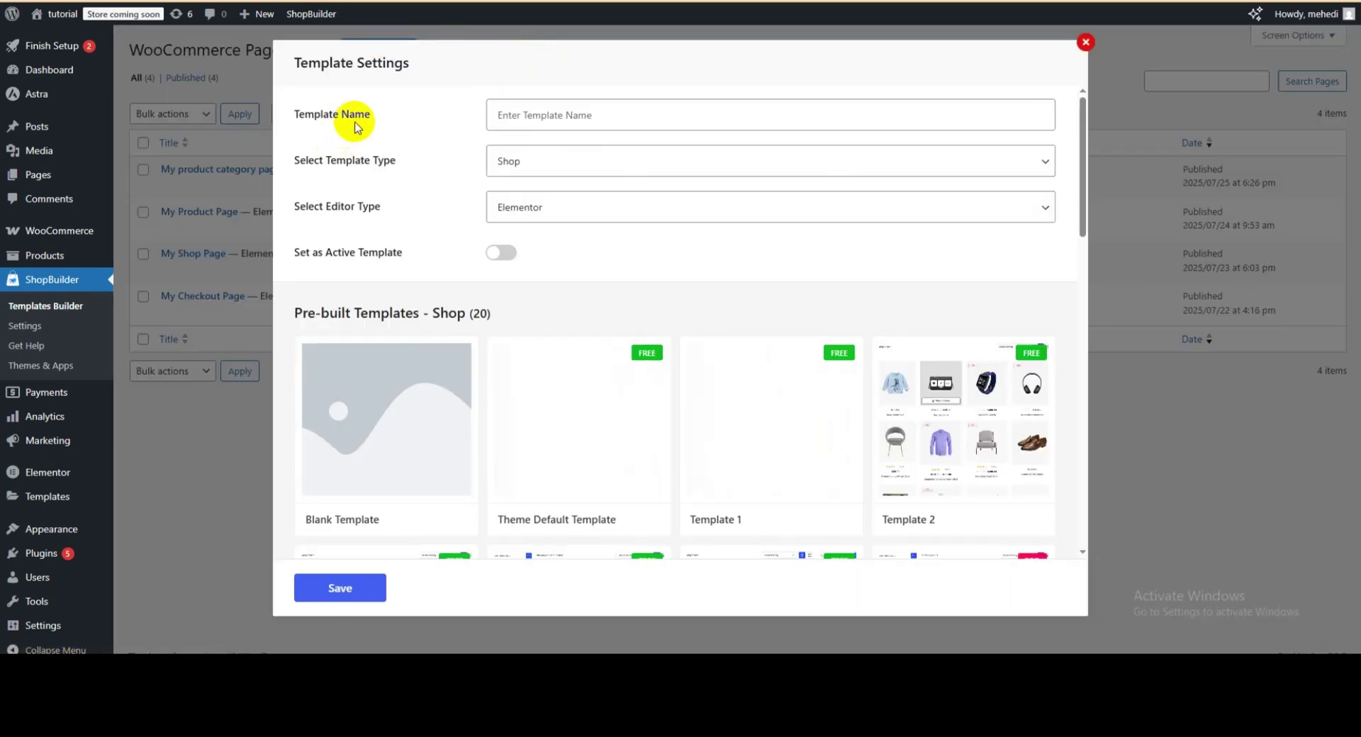
{"action": "left_click", "coordinate": [530, 115]}
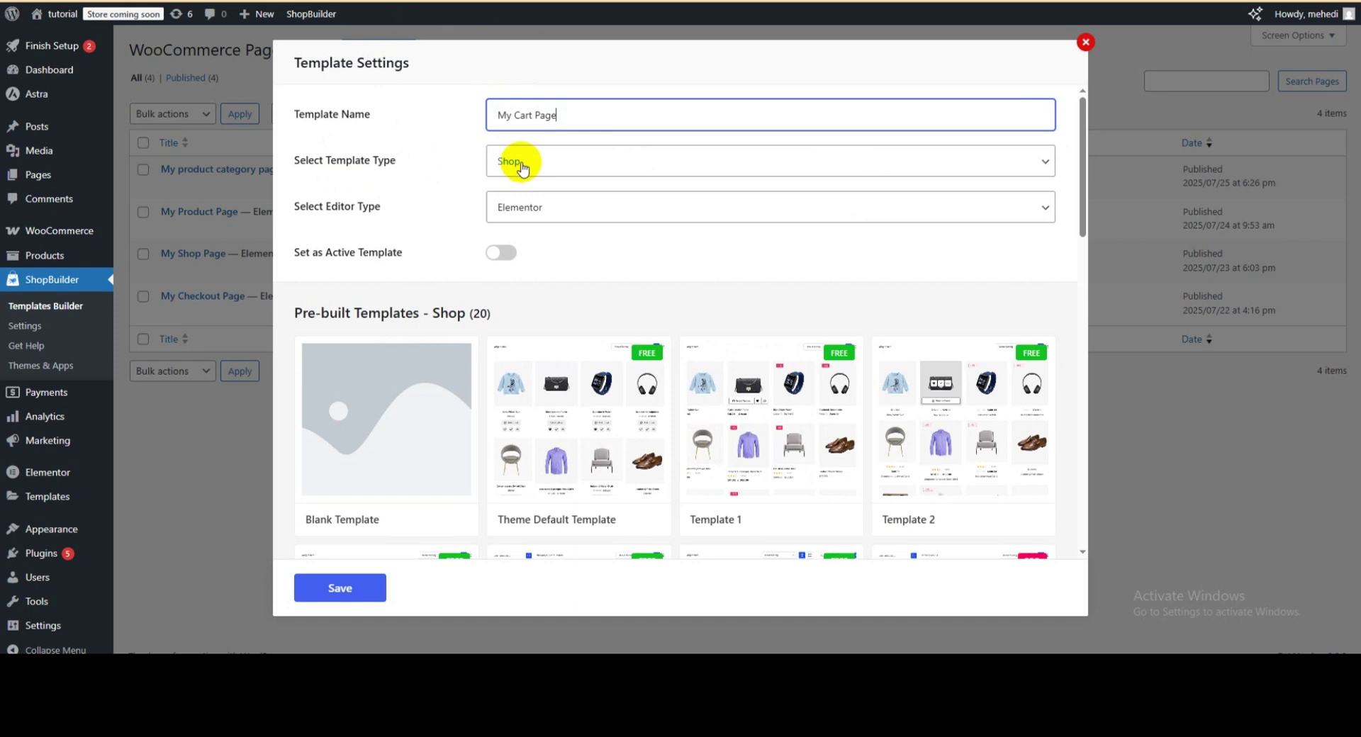
{"action": "left_click", "coordinate": [537, 166]}
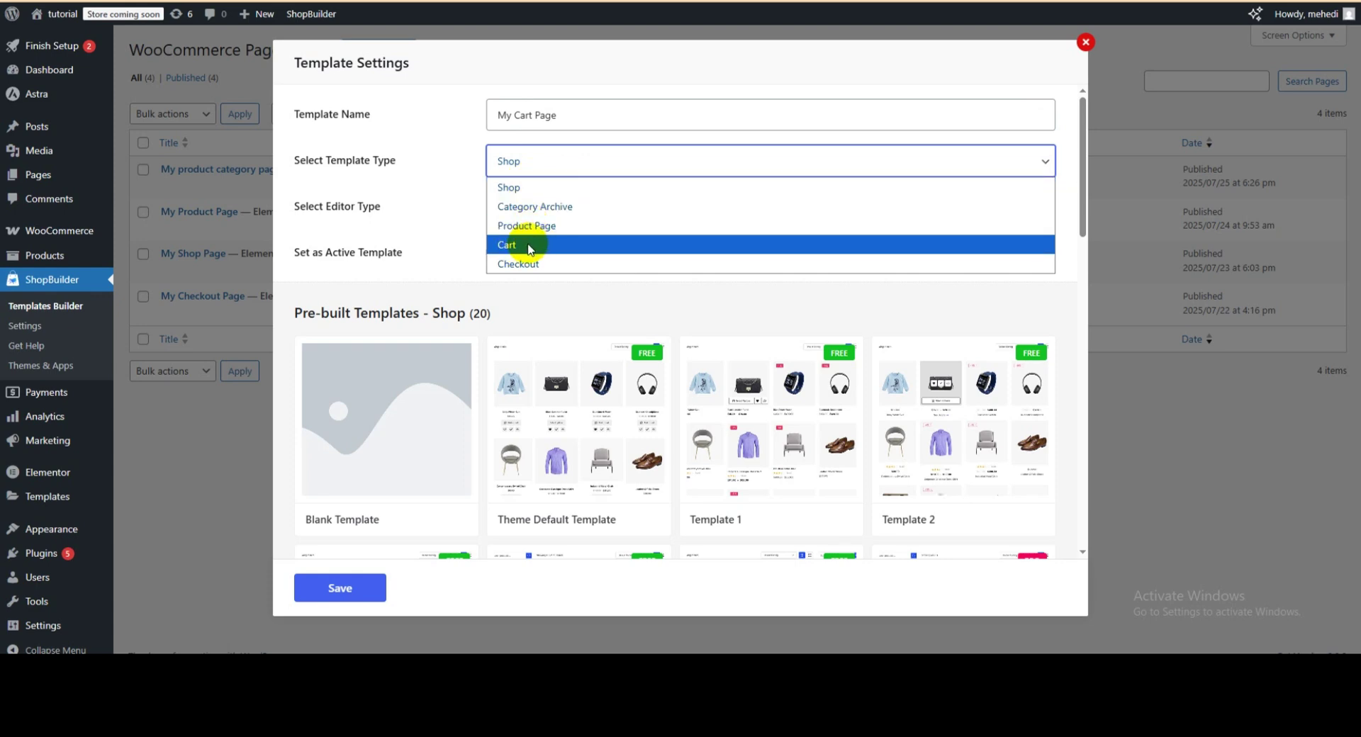
{"action": "left_click", "coordinate": [528, 247]}
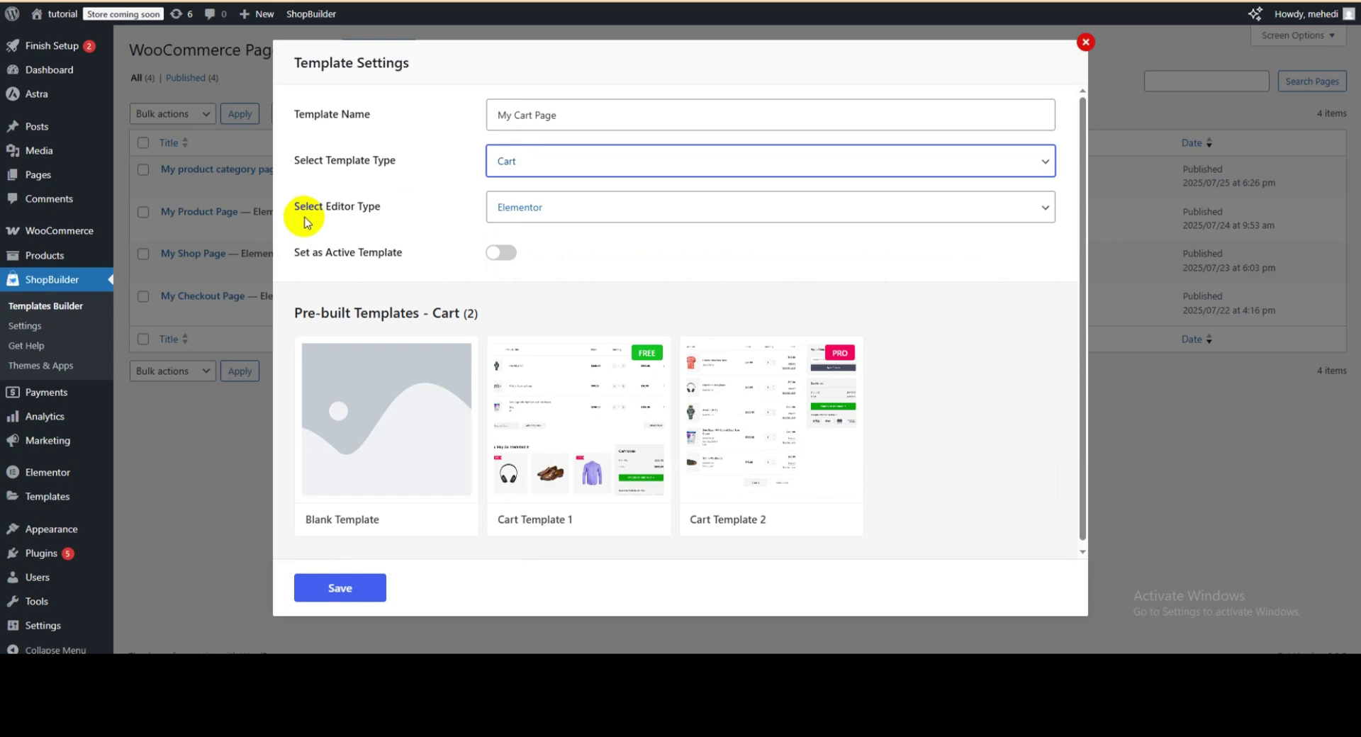
Choose Elementor as the template's editor type and set the template as active.
{"action": "left_click", "coordinate": [531, 214]}
{"action": "left_click", "coordinate": [525, 231]}
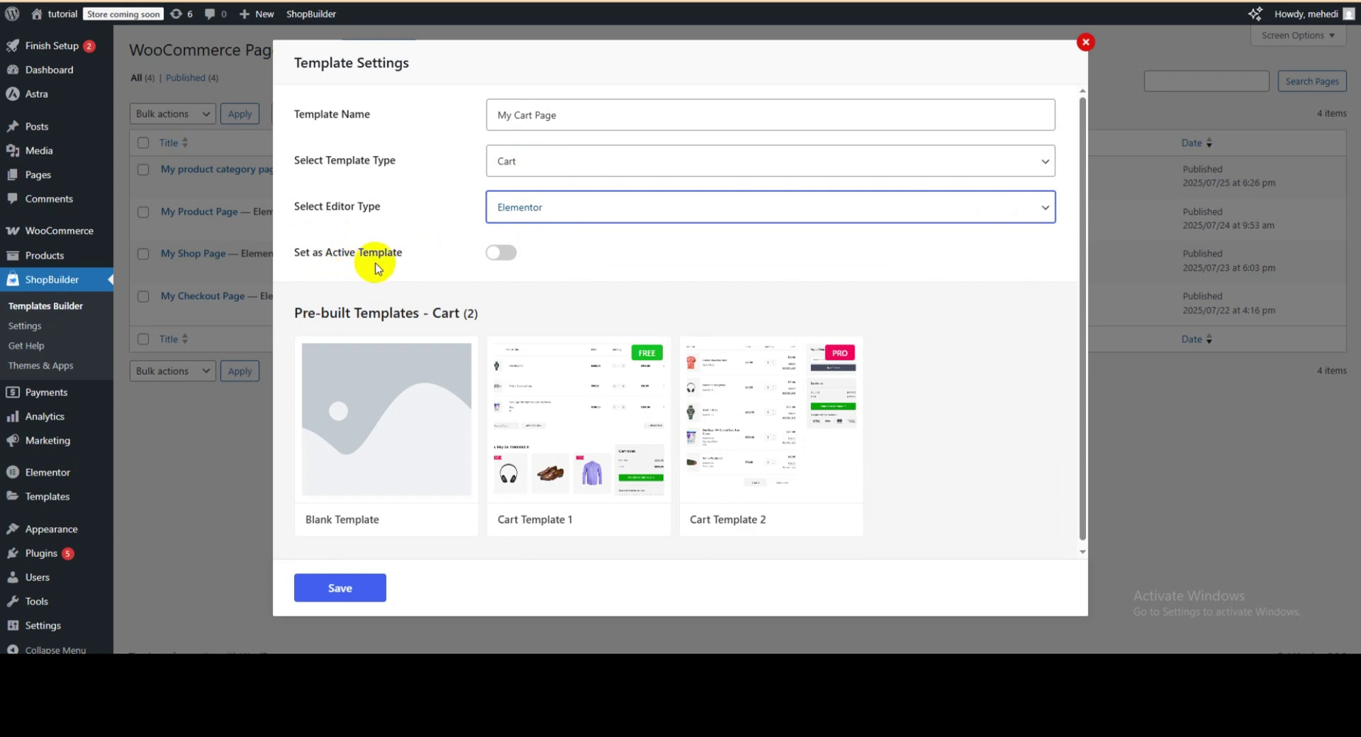
{"action": "left_click", "coordinate": [500, 254]}
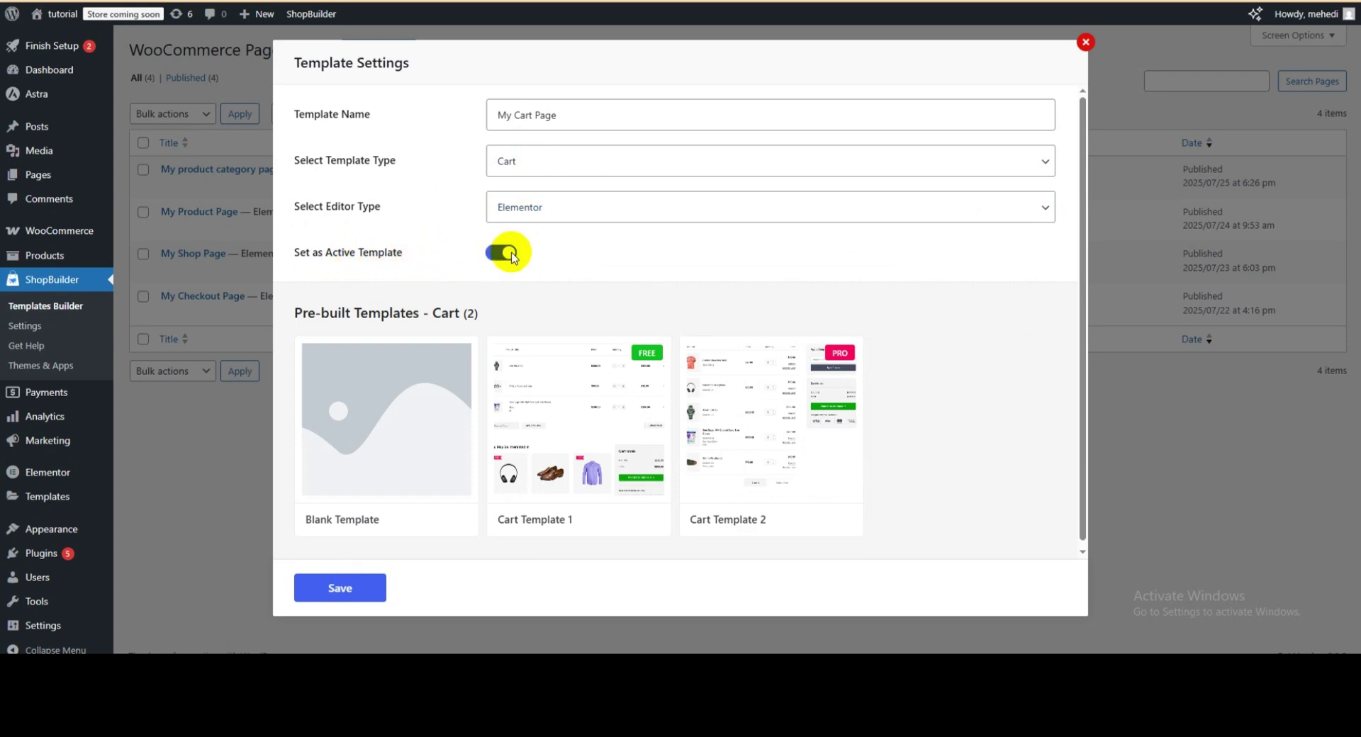
Import the free pre-built Cart Template 1 and open the template for editing in Elementor.
{"action": "scroll", "coordinate": [580, 312], "scroll_direction": "down", "scroll_amount": 1}
{"action": "mouse_move", "coordinate": [587, 340]}
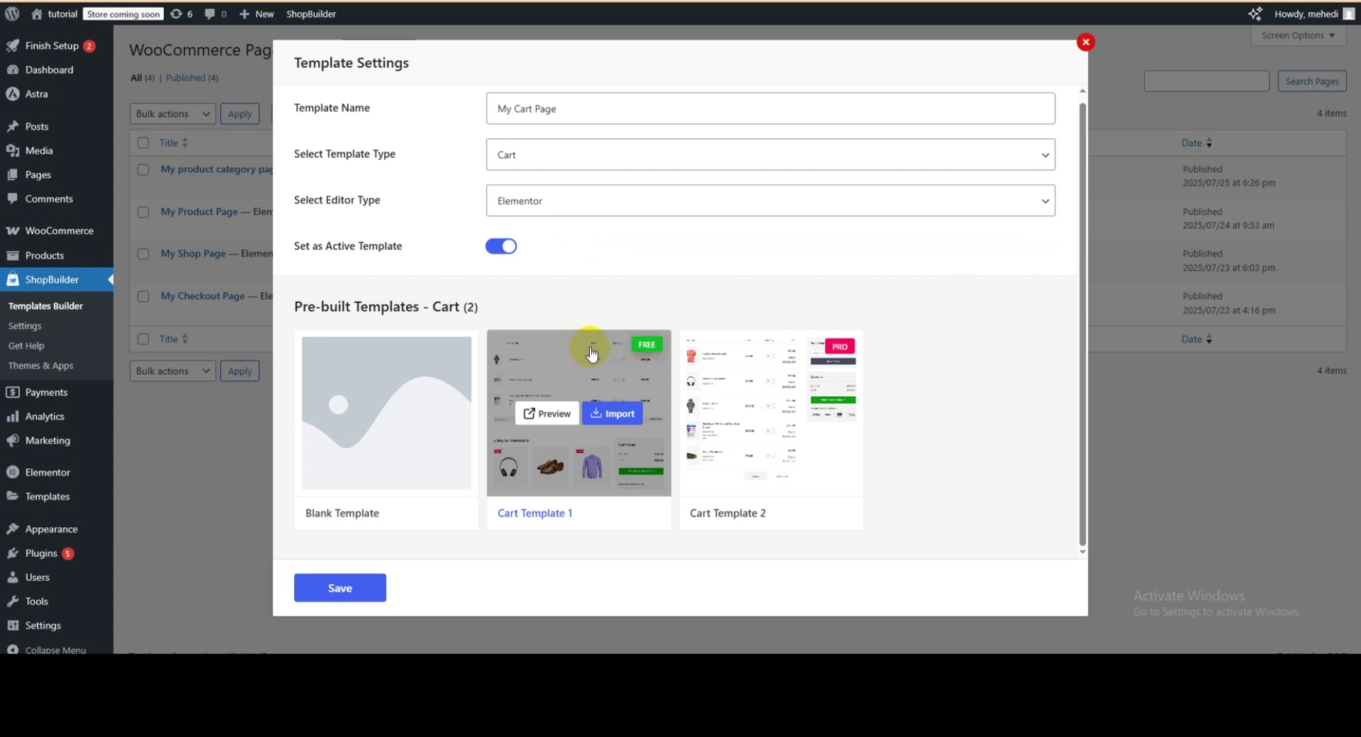
{"action": "mouse_move", "coordinate": [748, 365]}
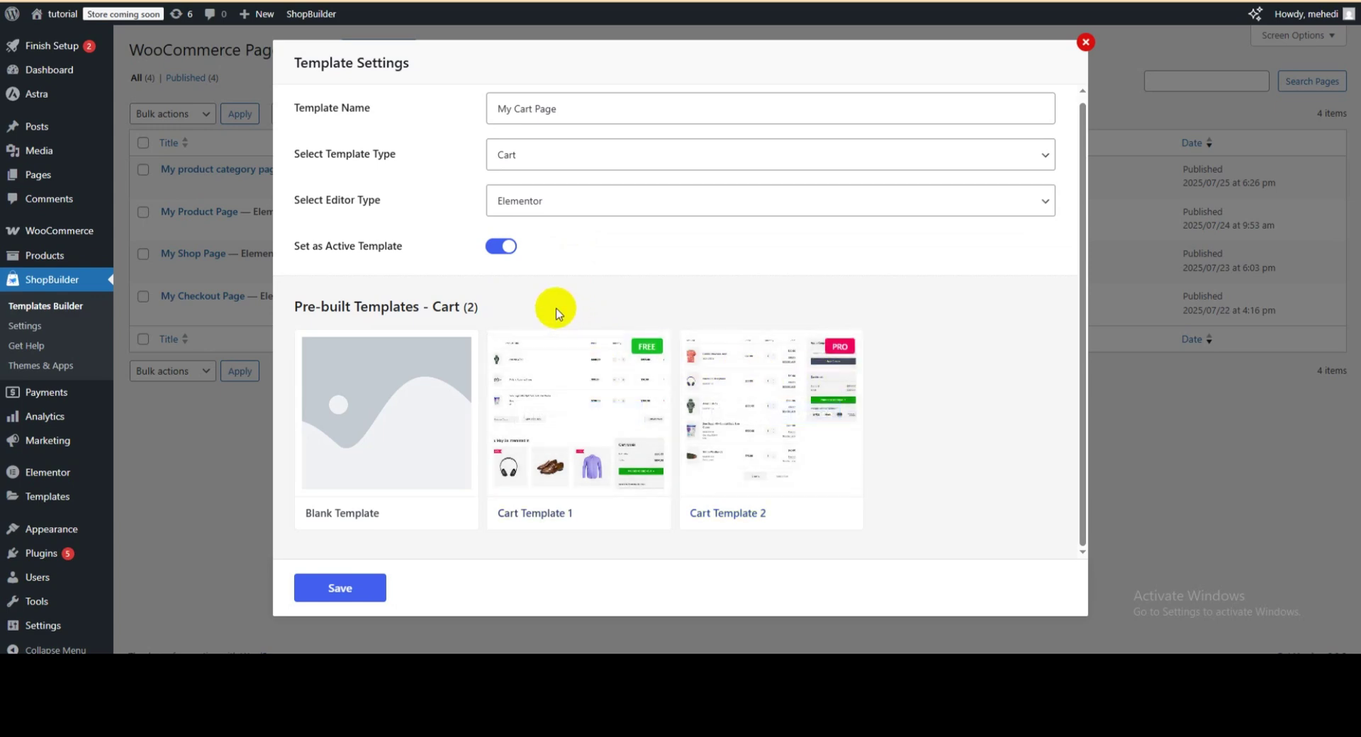
{"action": "mouse_move", "coordinate": [608, 441]}
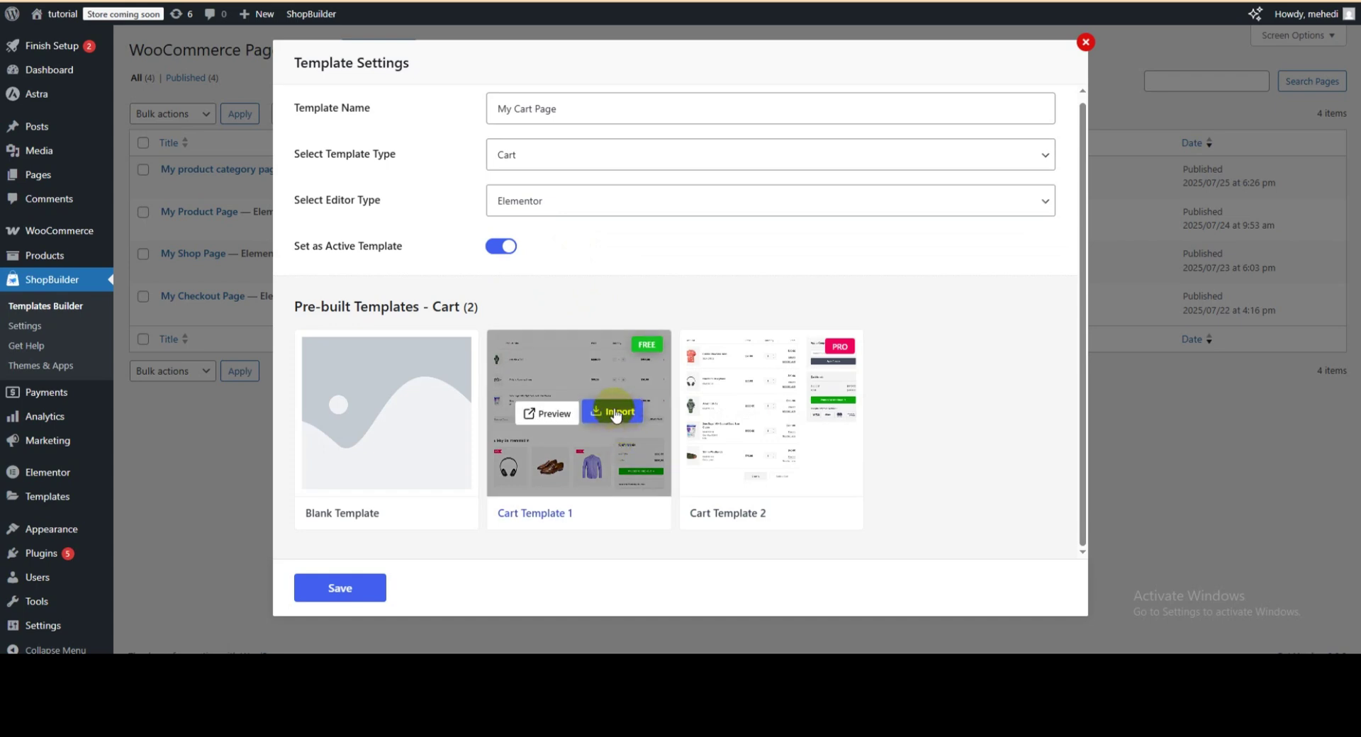
{"action": "left_click", "coordinate": [615, 419]}
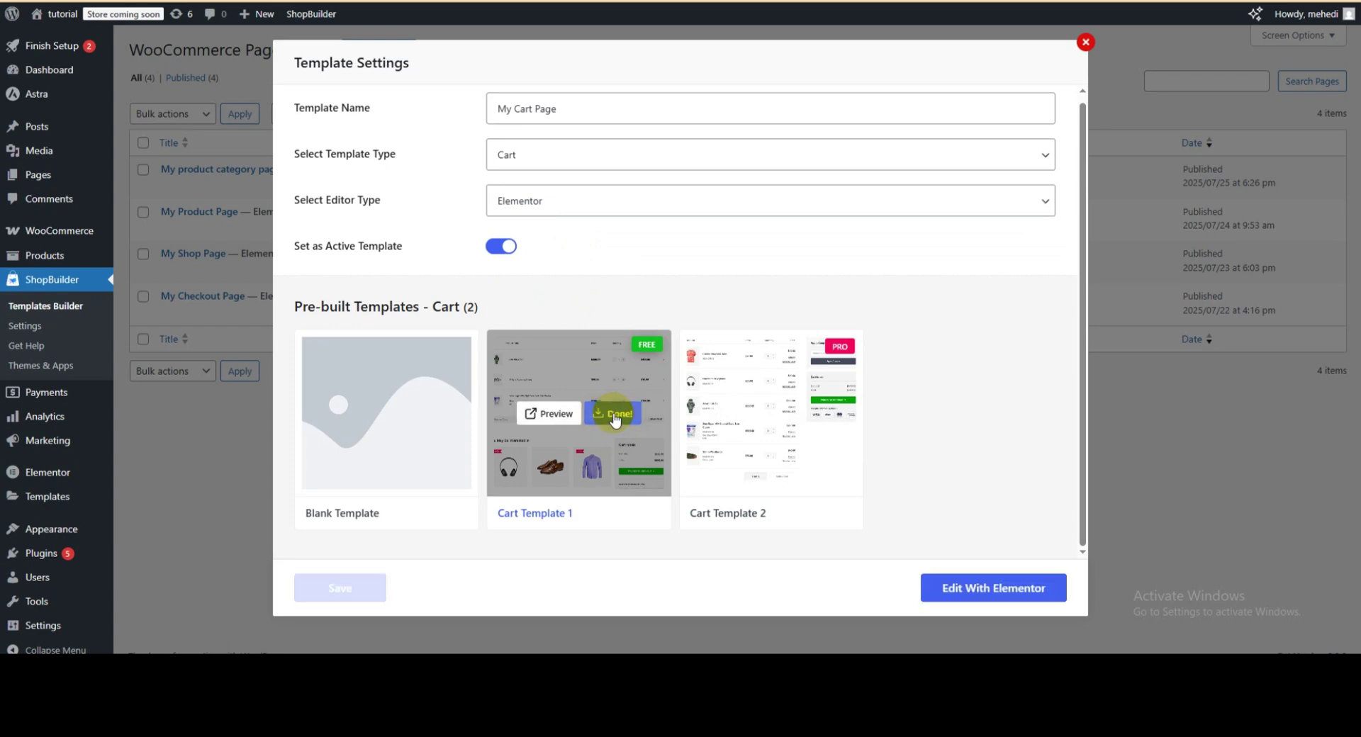
{"action": "left_click", "coordinate": [992, 588]}
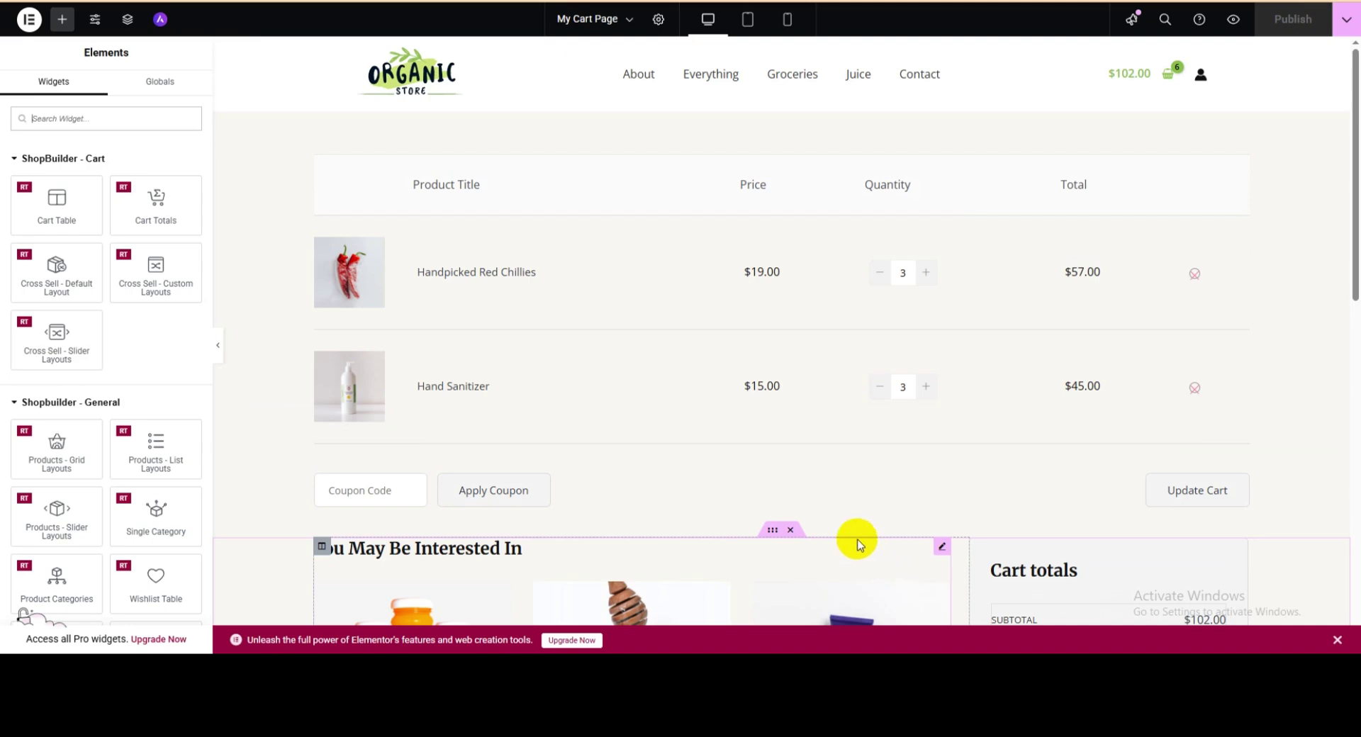
Examine the imported cart layout and compare the store's default cart page with the new live cart page.
{"action": "scroll", "coordinate": [794, 347], "scroll_direction": "down", "scroll_amount": 1}
{"action": "scroll", "coordinate": [729, 343], "scroll_direction": "down", "scroll_amount": 6}
{"action": "scroll", "coordinate": [729, 364], "scroll_direction": "up", "scroll_amount": 6}
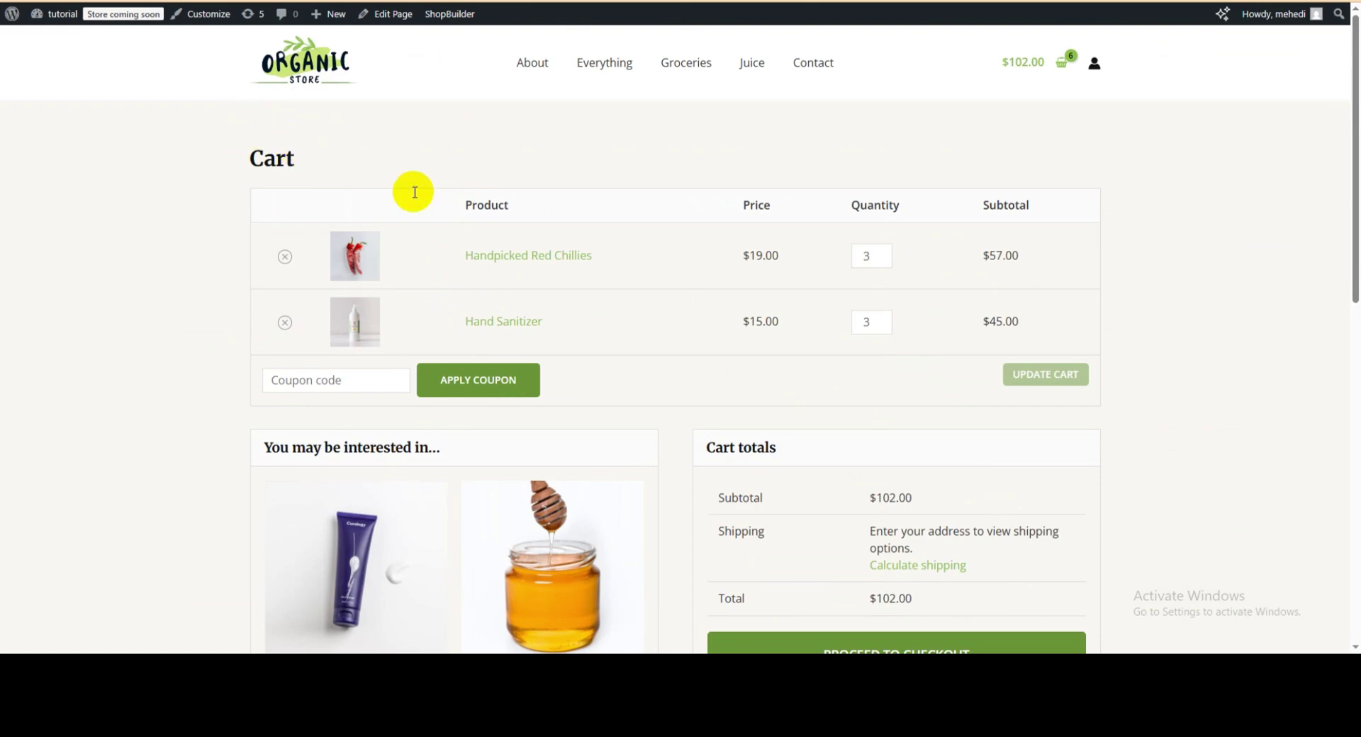
{"action": "scroll", "coordinate": [596, 291], "scroll_direction": "down", "scroll_amount": 4}
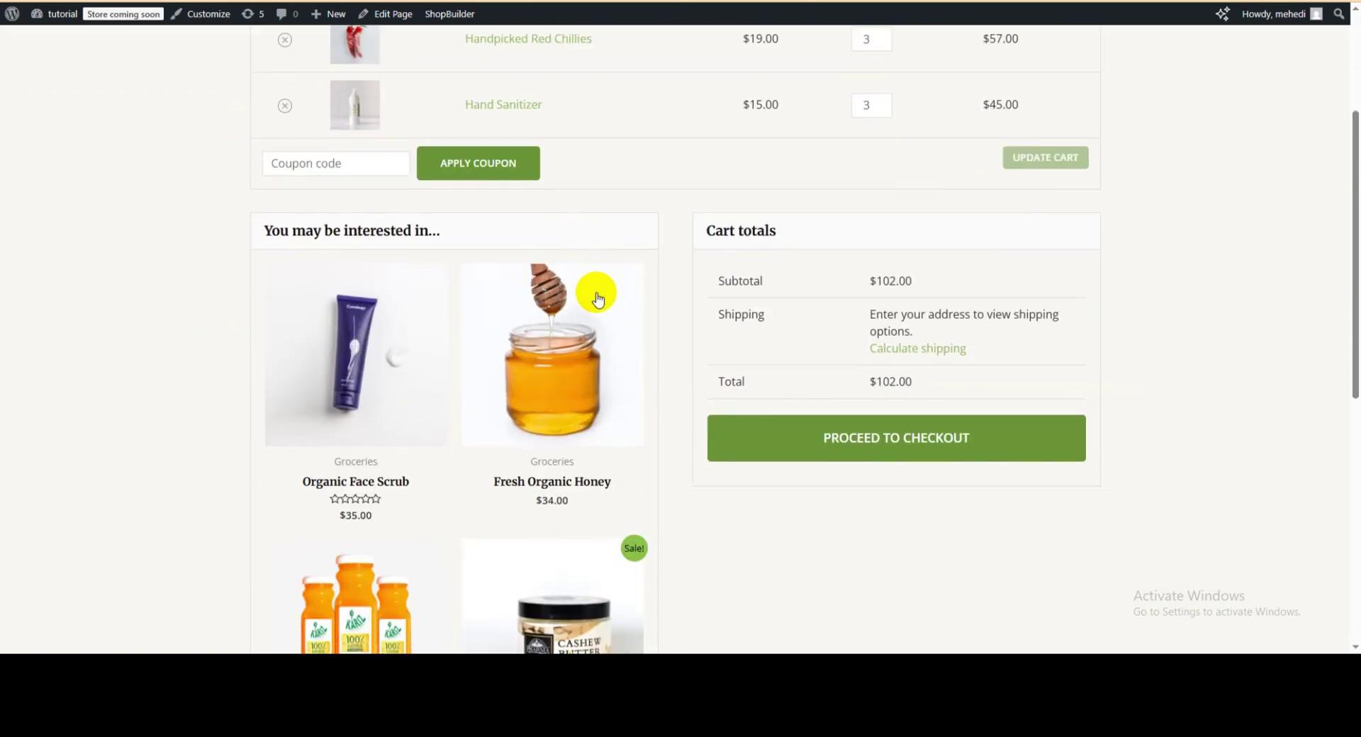
{"action": "scroll", "coordinate": [605, 298], "scroll_direction": "up", "scroll_amount": 4}
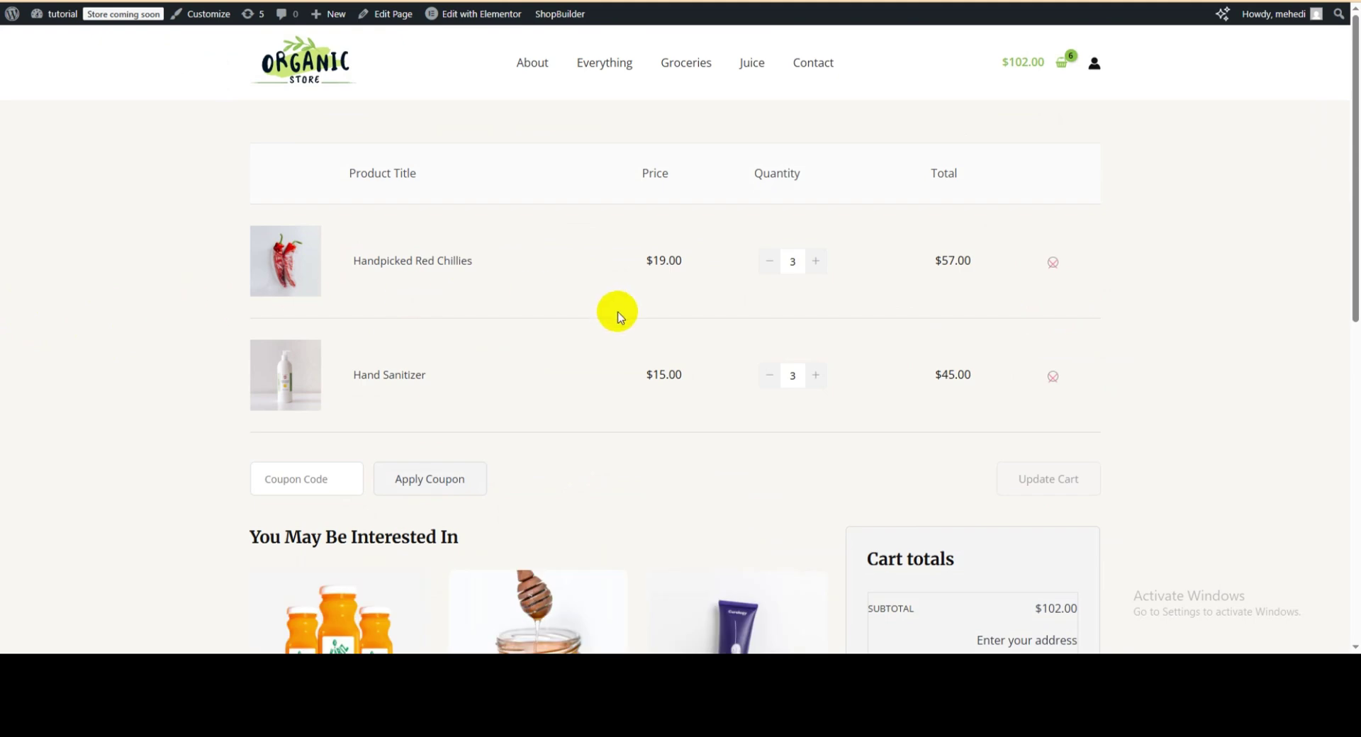
{"action": "scroll", "coordinate": [616, 313], "scroll_direction": "down", "scroll_amount": 3}
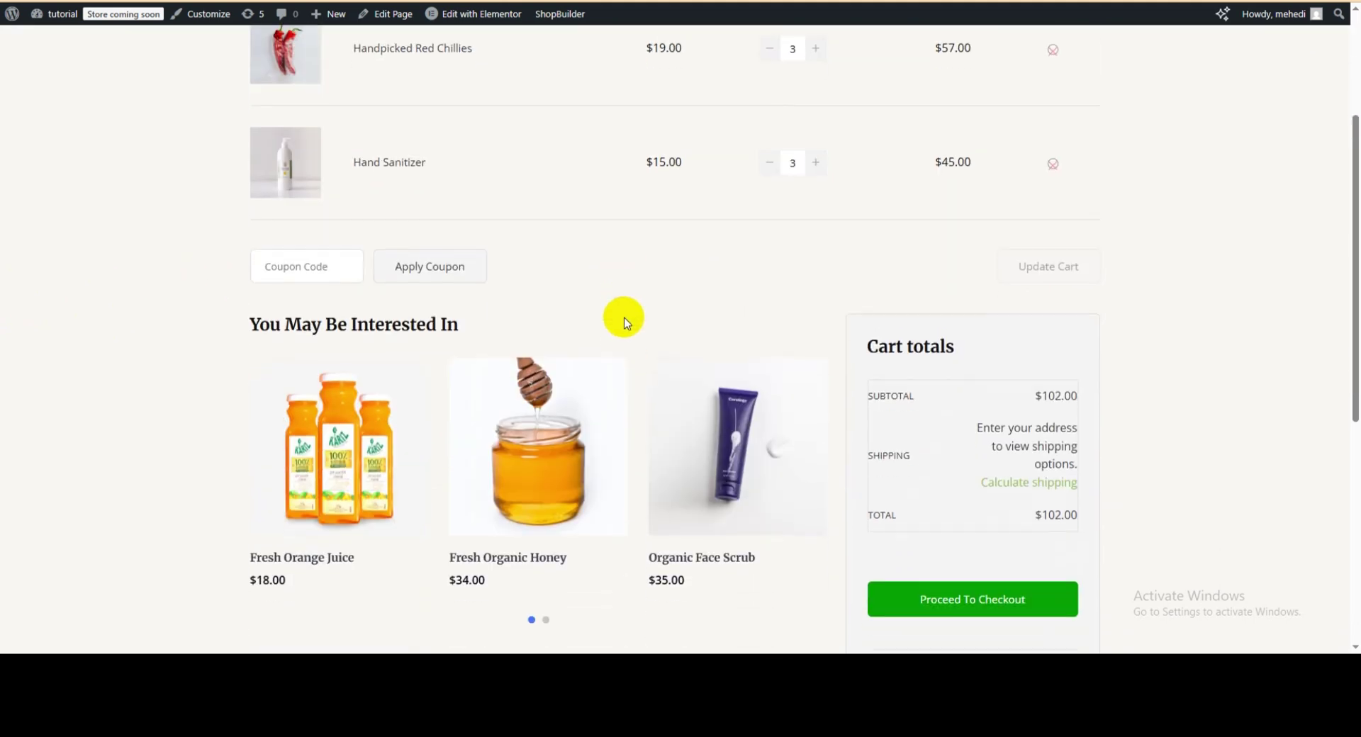
{"action": "scroll", "coordinate": [659, 370], "scroll_direction": "down", "scroll_amount": 4}
{"action": "scroll", "coordinate": [666, 380], "scroll_direction": "up", "scroll_amount": 7}
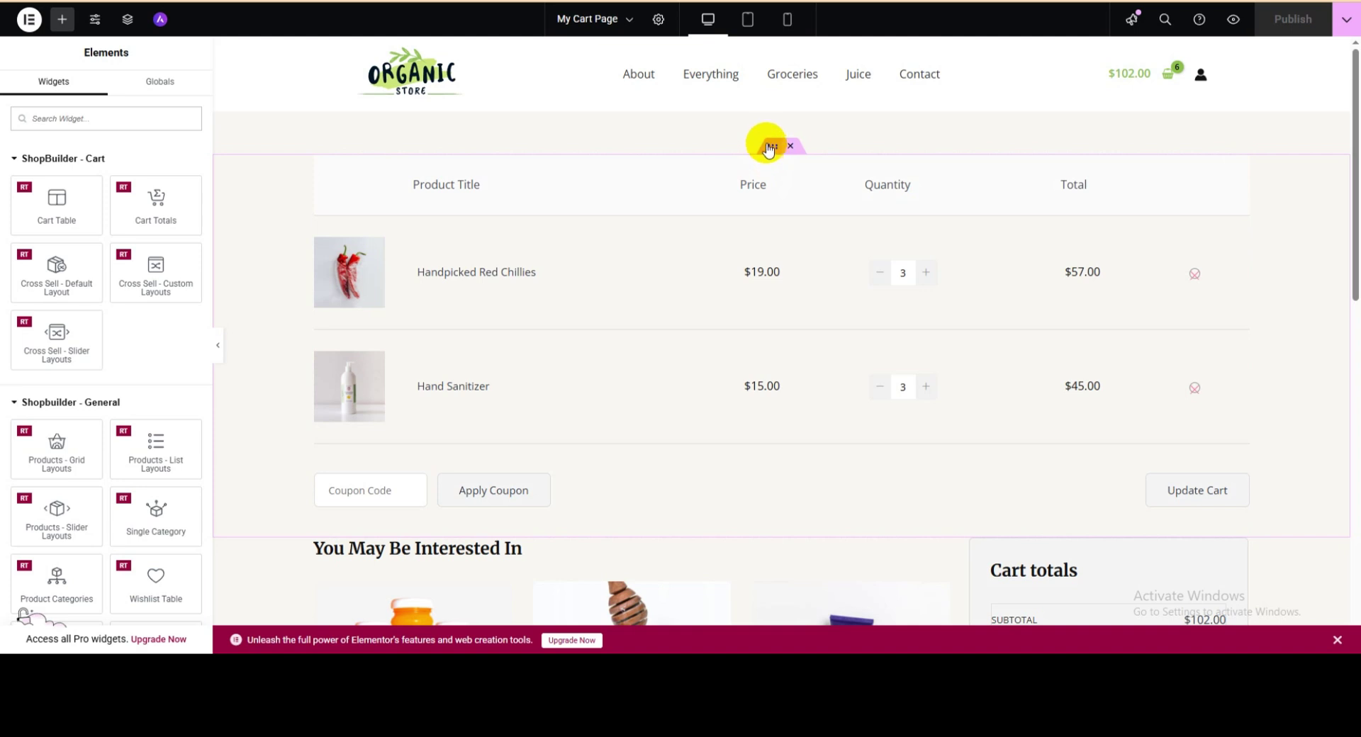
Set the top and bottom margins of the inner section holding the cart table to 50 px.
{"action": "left_click", "coordinate": [775, 149]}
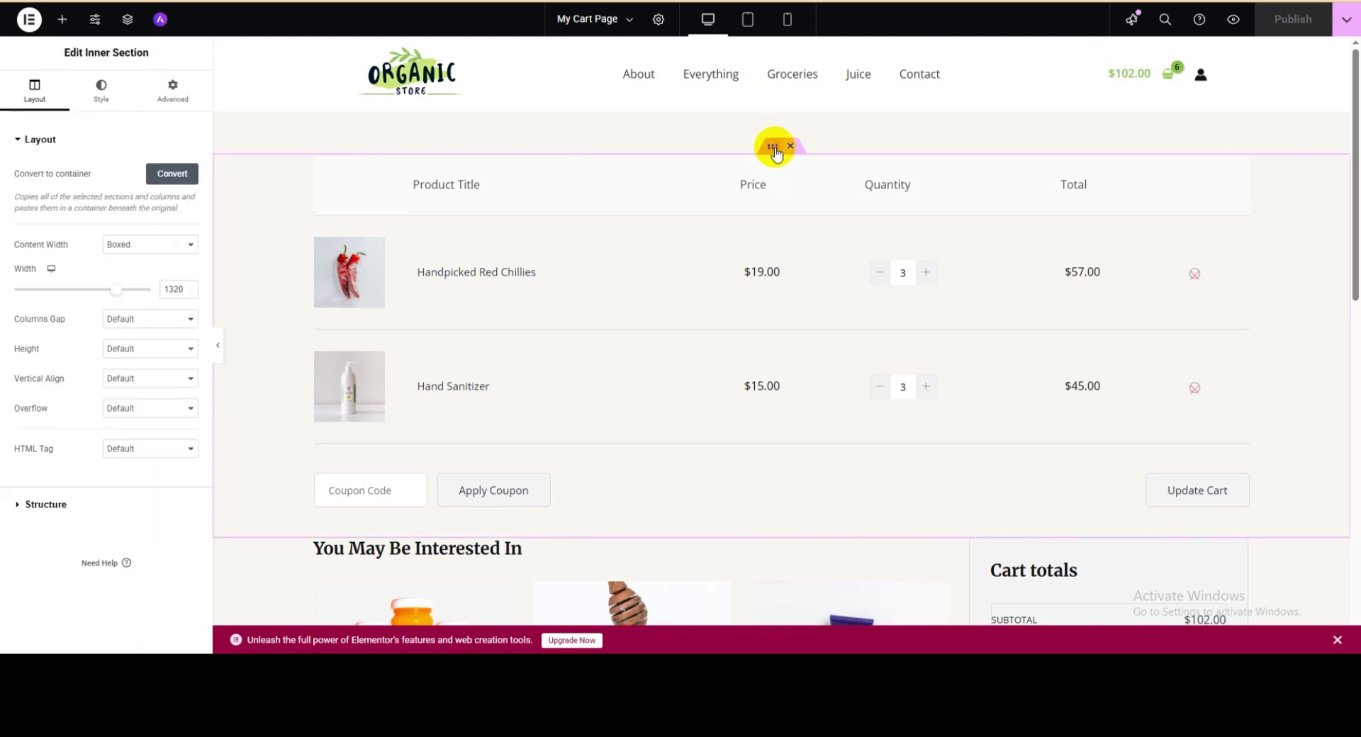
{"action": "left_click", "coordinate": [173, 94]}
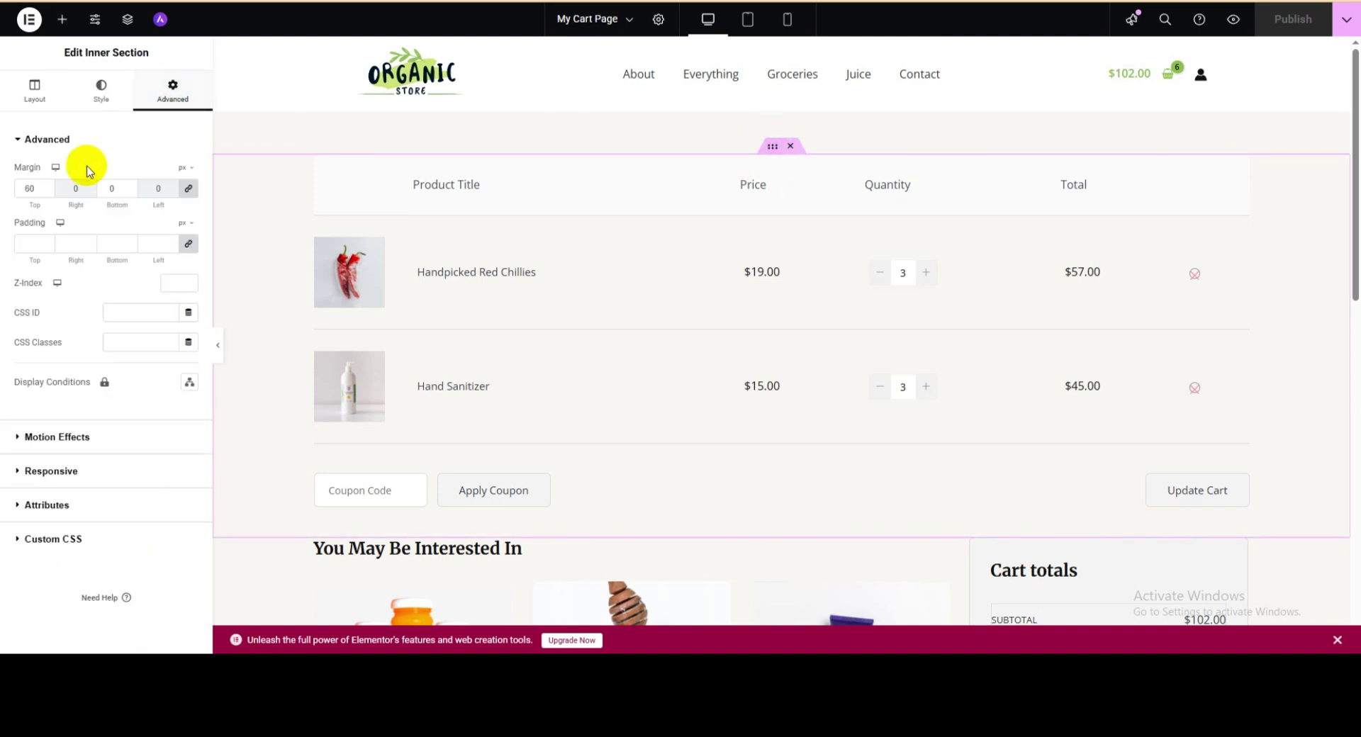
{"action": "double_click", "coordinate": [26, 187]}
{"action": "type", "text": "50"}
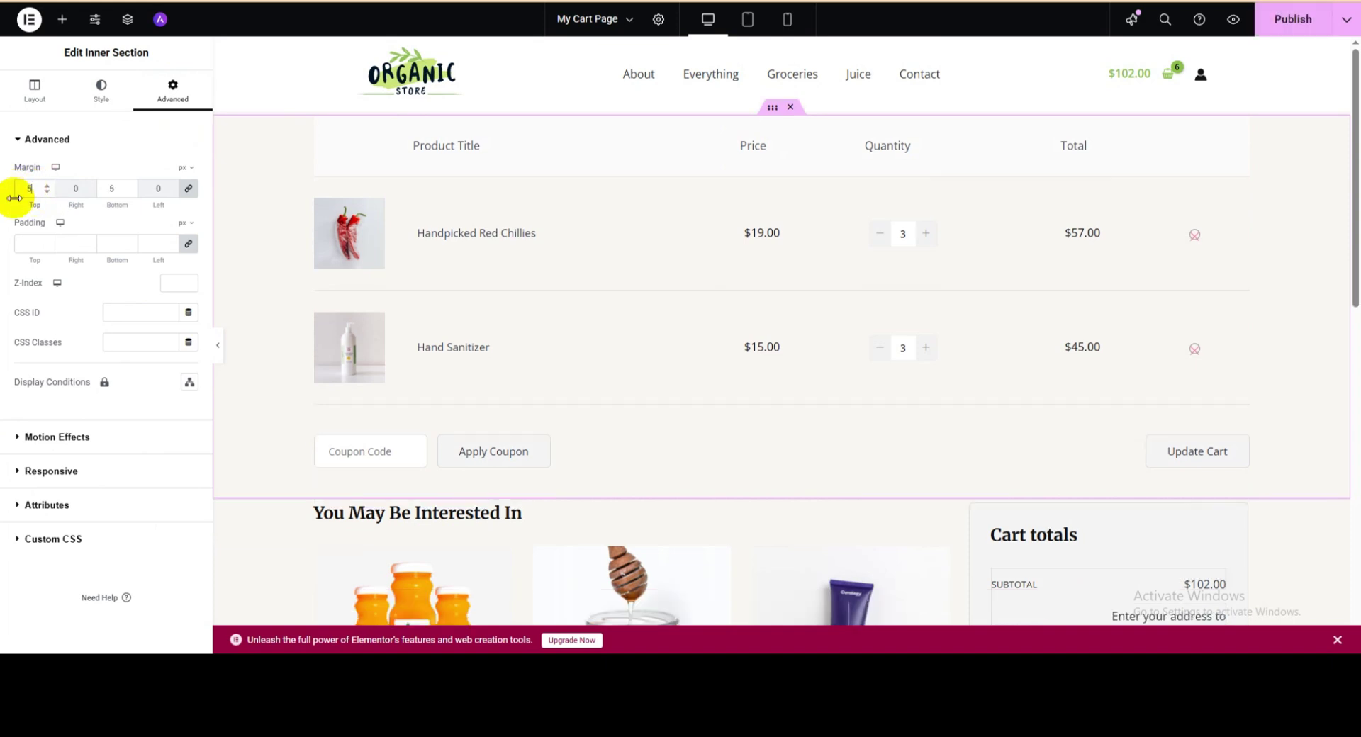
{"action": "key", "text": "Tab"}
{"action": "key", "text": "Tab"}
{"action": "type", "text": "50"}
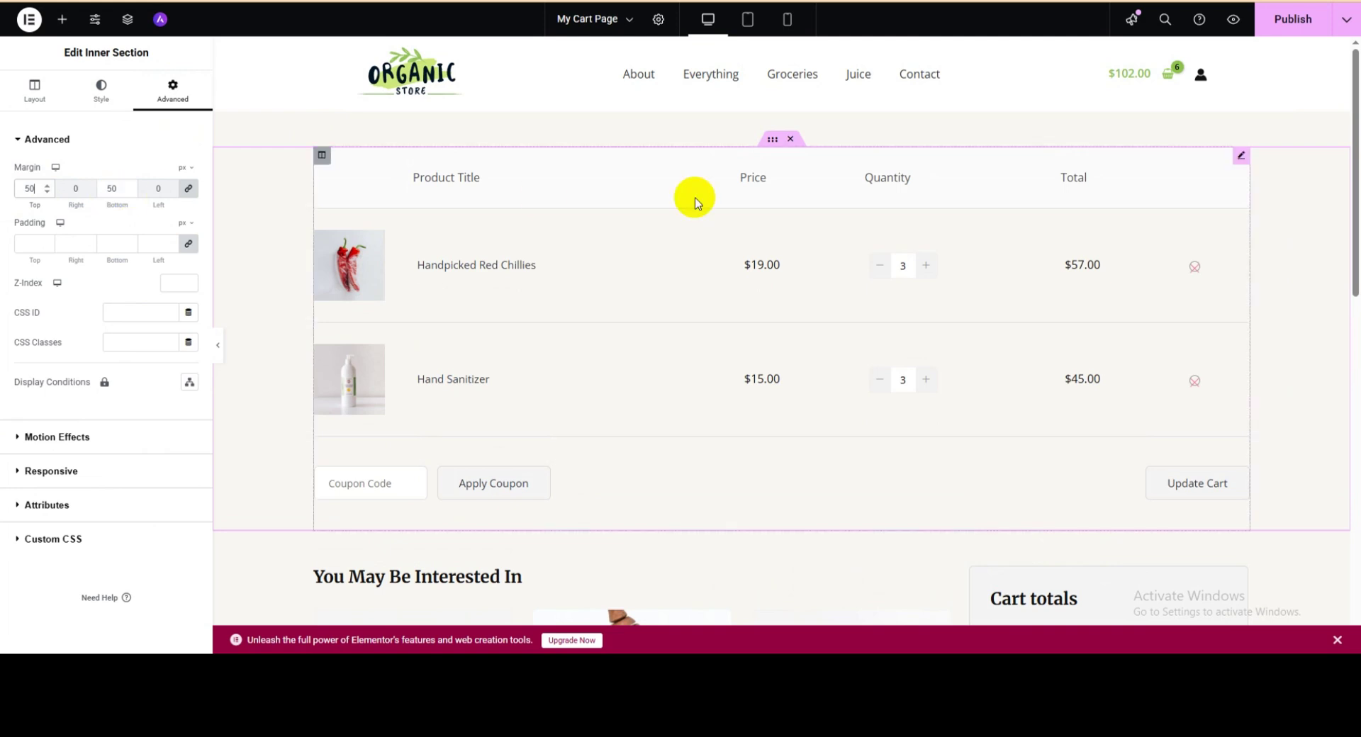
Publish the cart template and view the updated cart page on the live site.
{"action": "scroll", "coordinate": [702, 273], "scroll_direction": "down", "scroll_amount": 2}
{"action": "scroll", "coordinate": [712, 267], "scroll_direction": "down", "scroll_amount": 5}
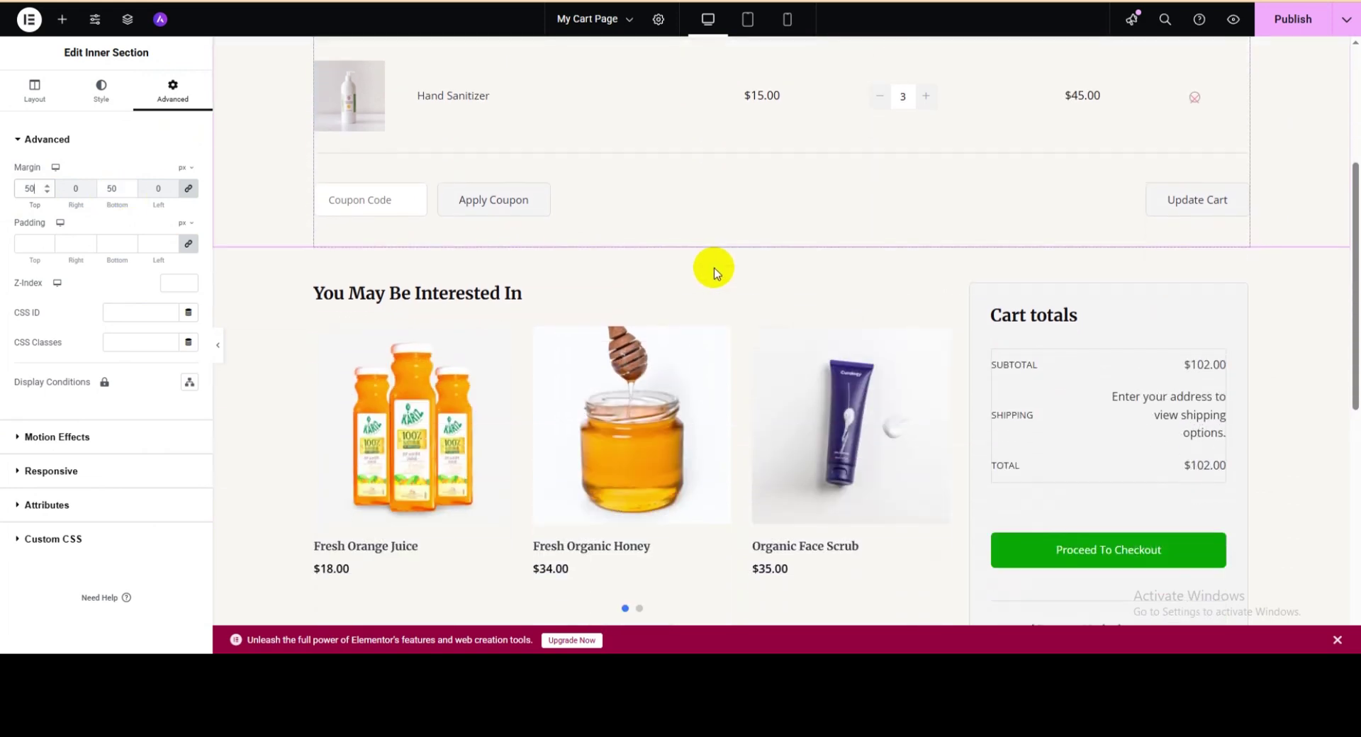
{"action": "scroll", "coordinate": [720, 292], "scroll_direction": "up", "scroll_amount": 2}
{"action": "scroll", "coordinate": [722, 296], "scroll_direction": "up", "scroll_amount": 3}
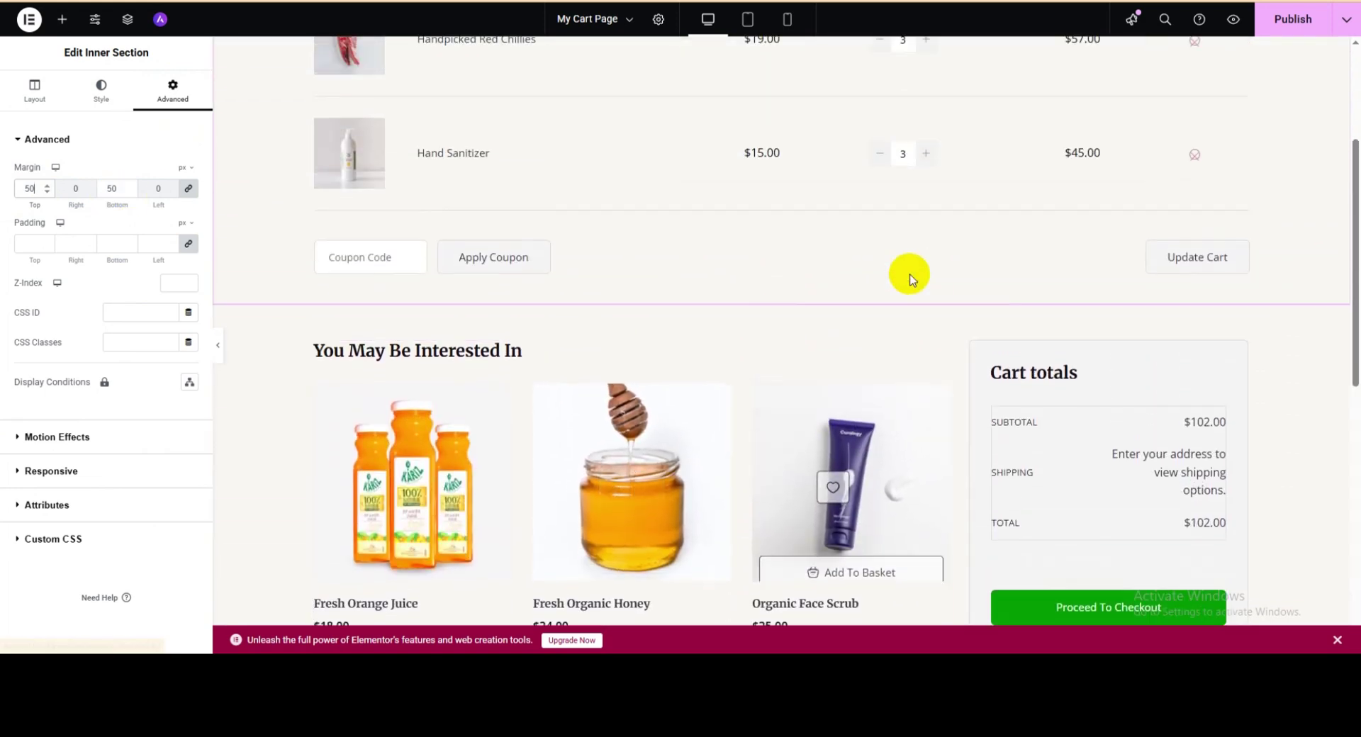
{"action": "left_click", "coordinate": [1289, 24]}
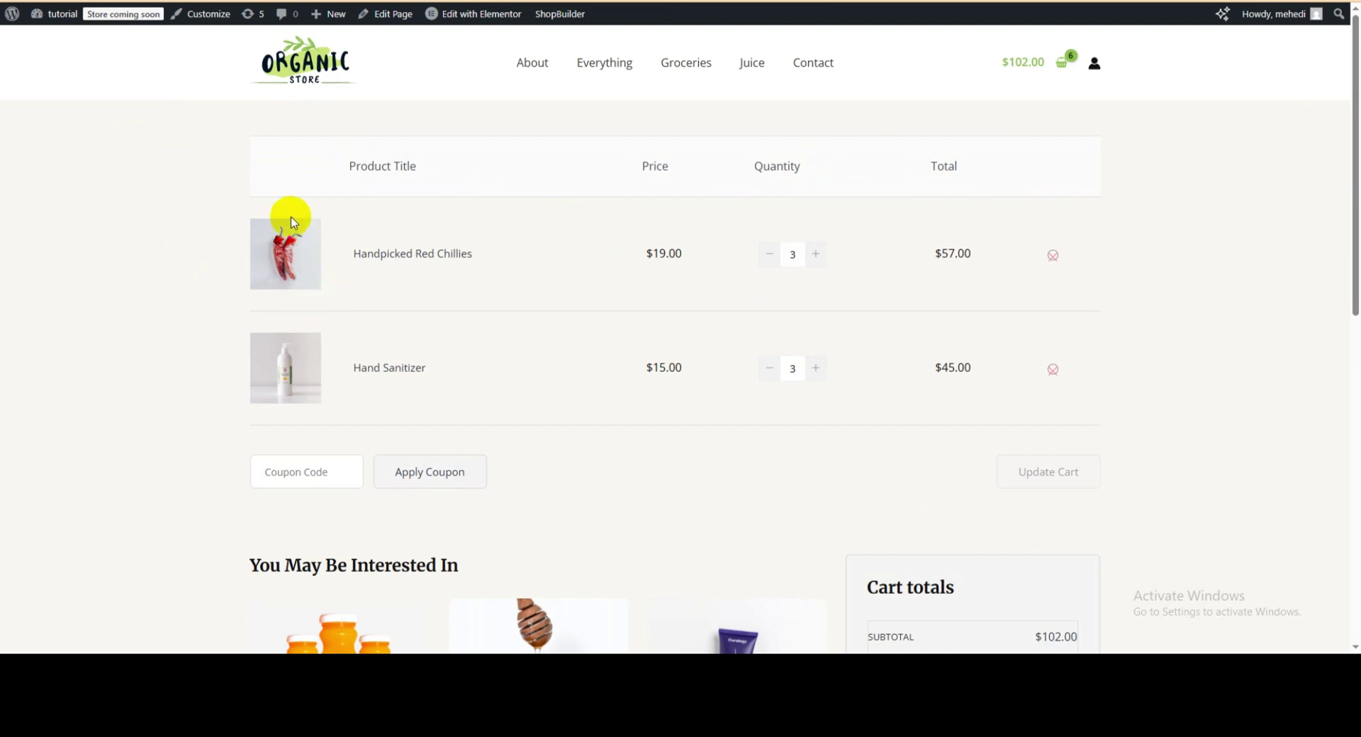
{"action": "left_click", "coordinate": [307, 253]}
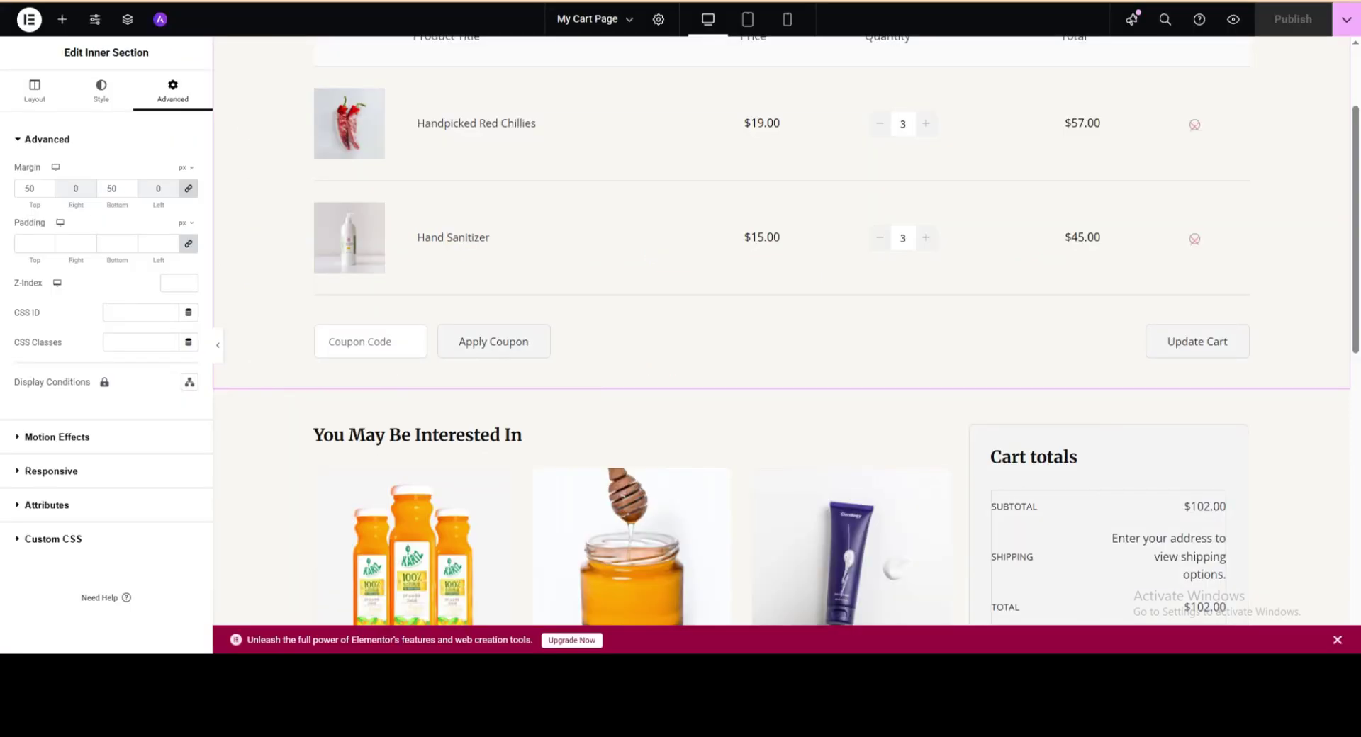
Set the Cart Table widget's image padding to 20 px top and bottom and 0 px right and left, with the values unlinked.
{"action": "scroll", "coordinate": [410, 213], "scroll_direction": "up", "scroll_amount": 2}
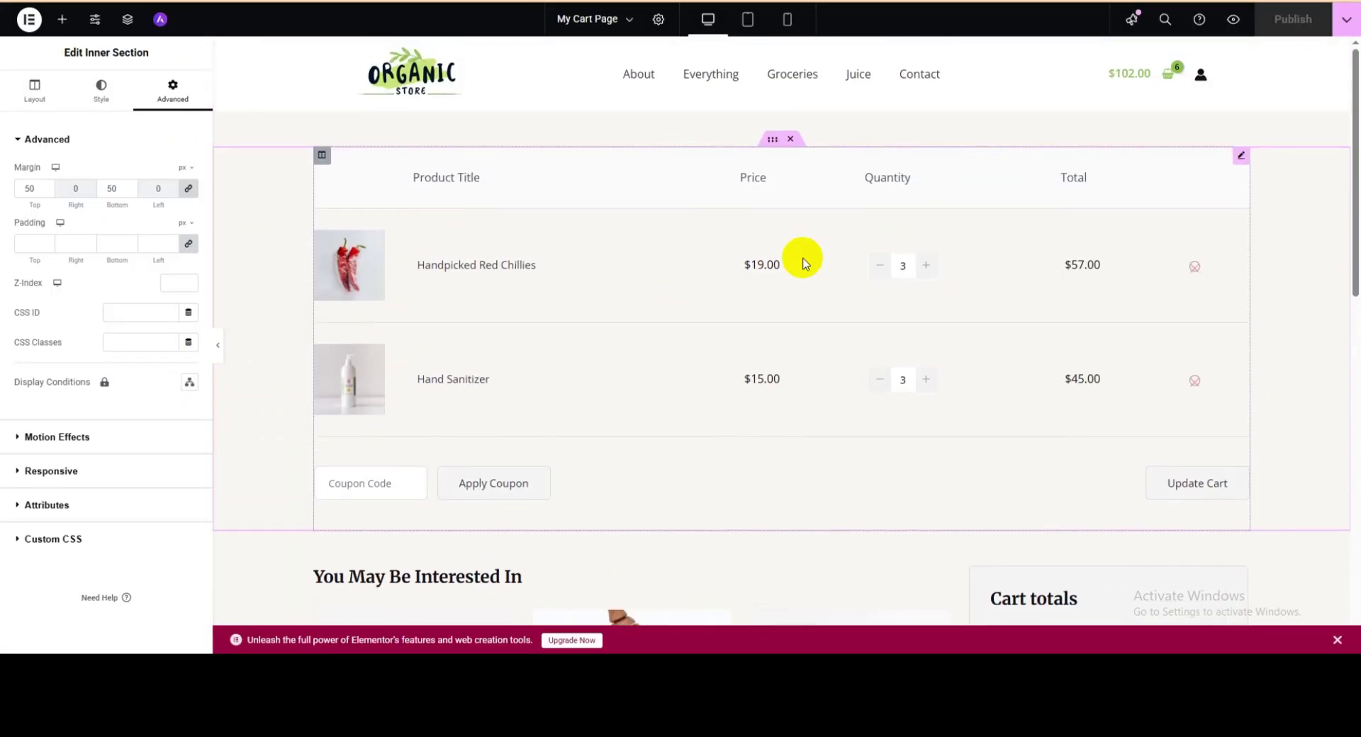
{"action": "left_click", "coordinate": [1237, 156]}
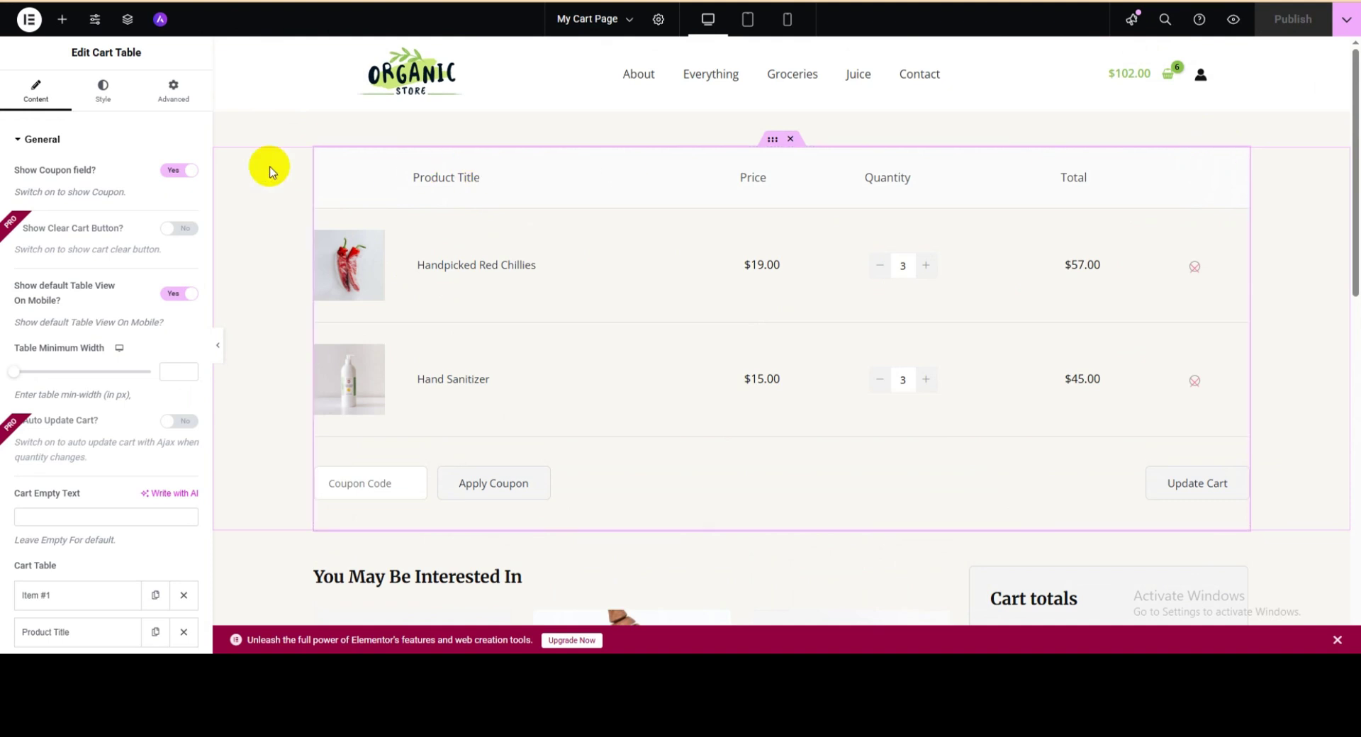
{"action": "left_click", "coordinate": [103, 101]}
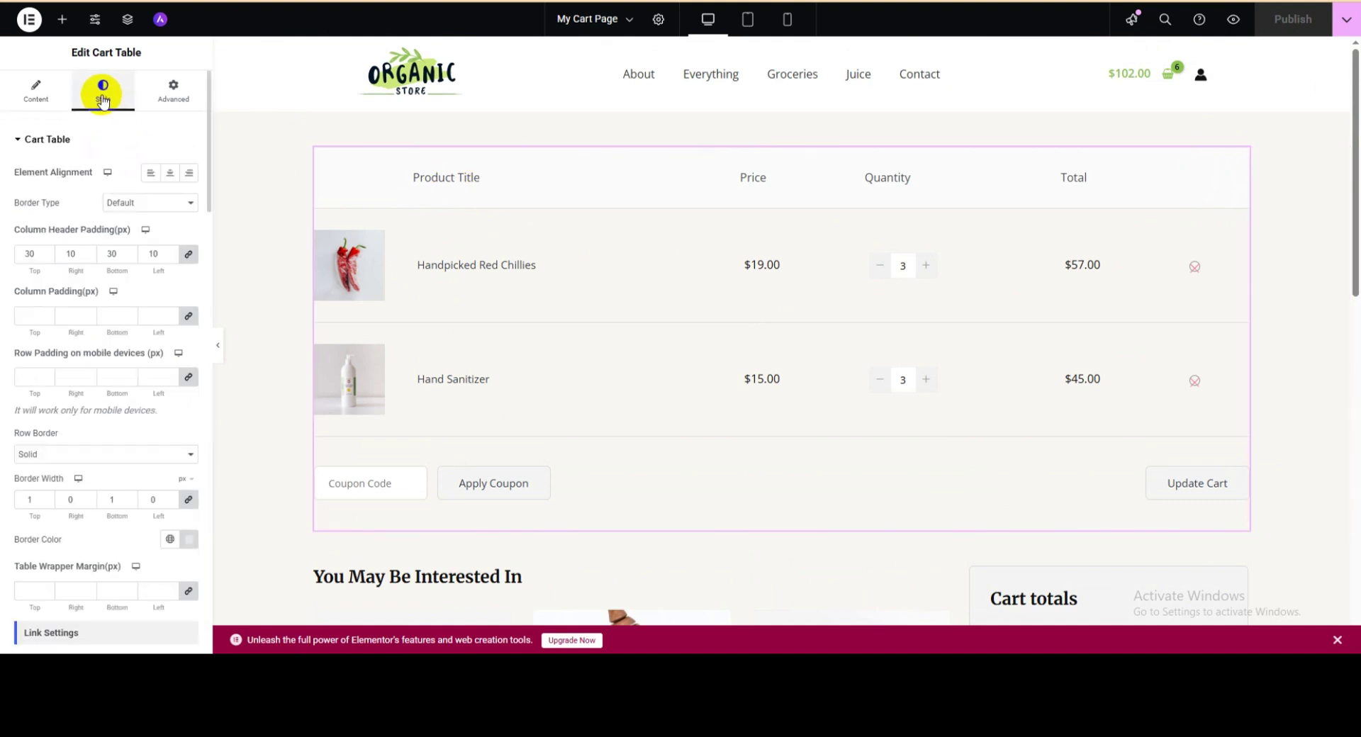
{"action": "left_click", "coordinate": [55, 137]}
{"action": "left_click", "coordinate": [41, 178]}
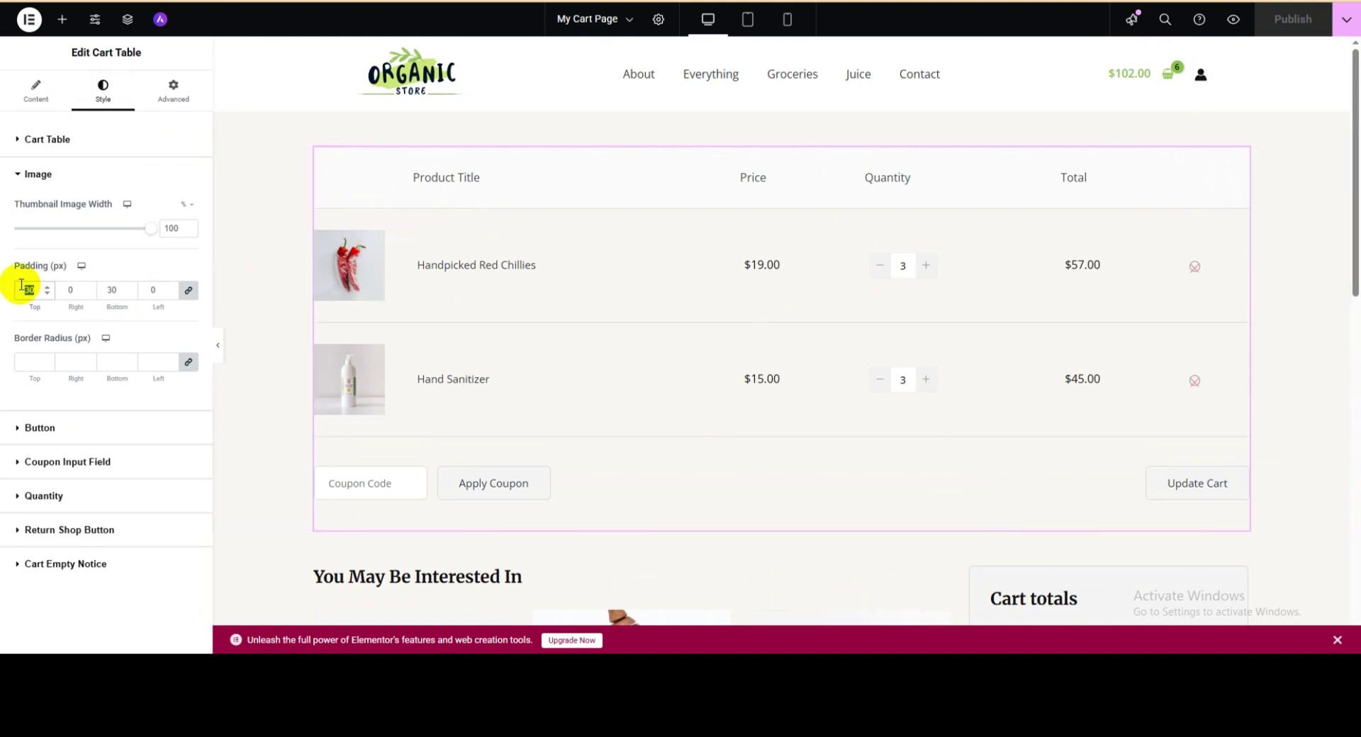
{"action": "type", "text": "2"}
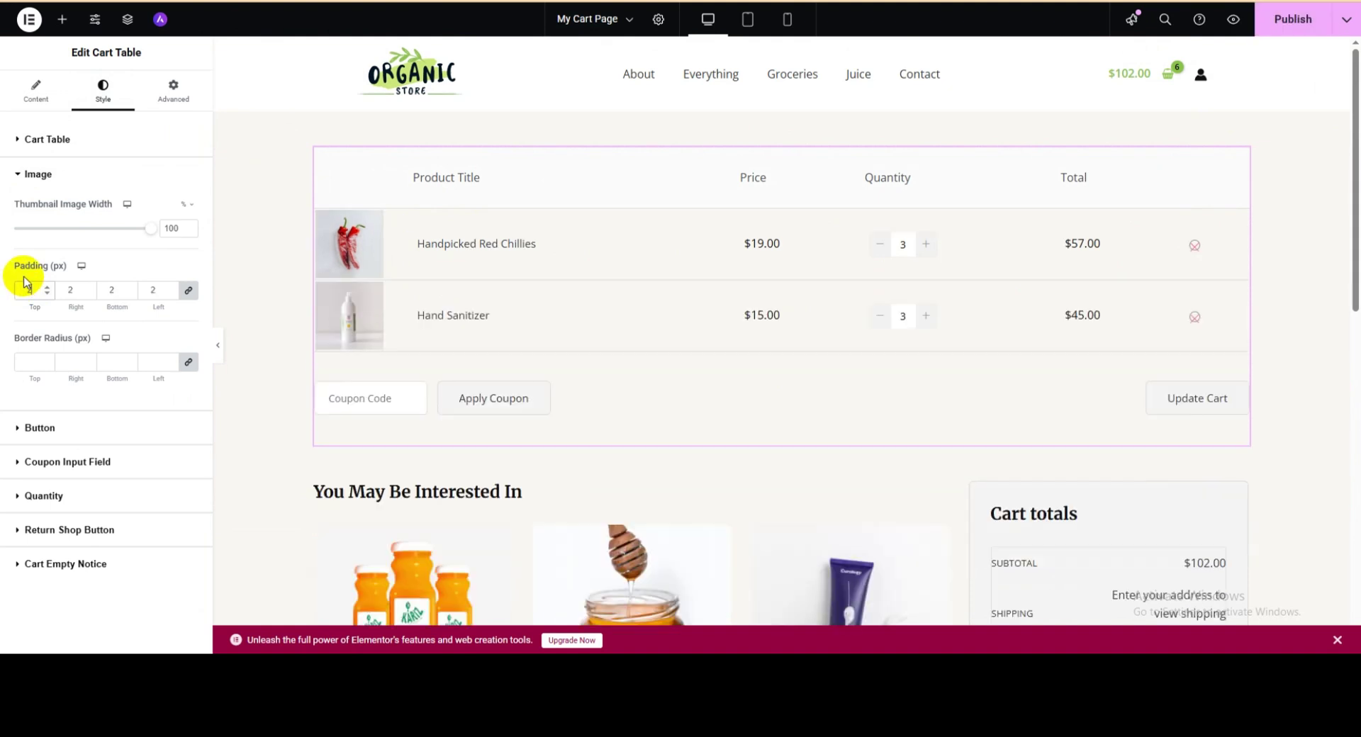
{"action": "type", "text": "0"}
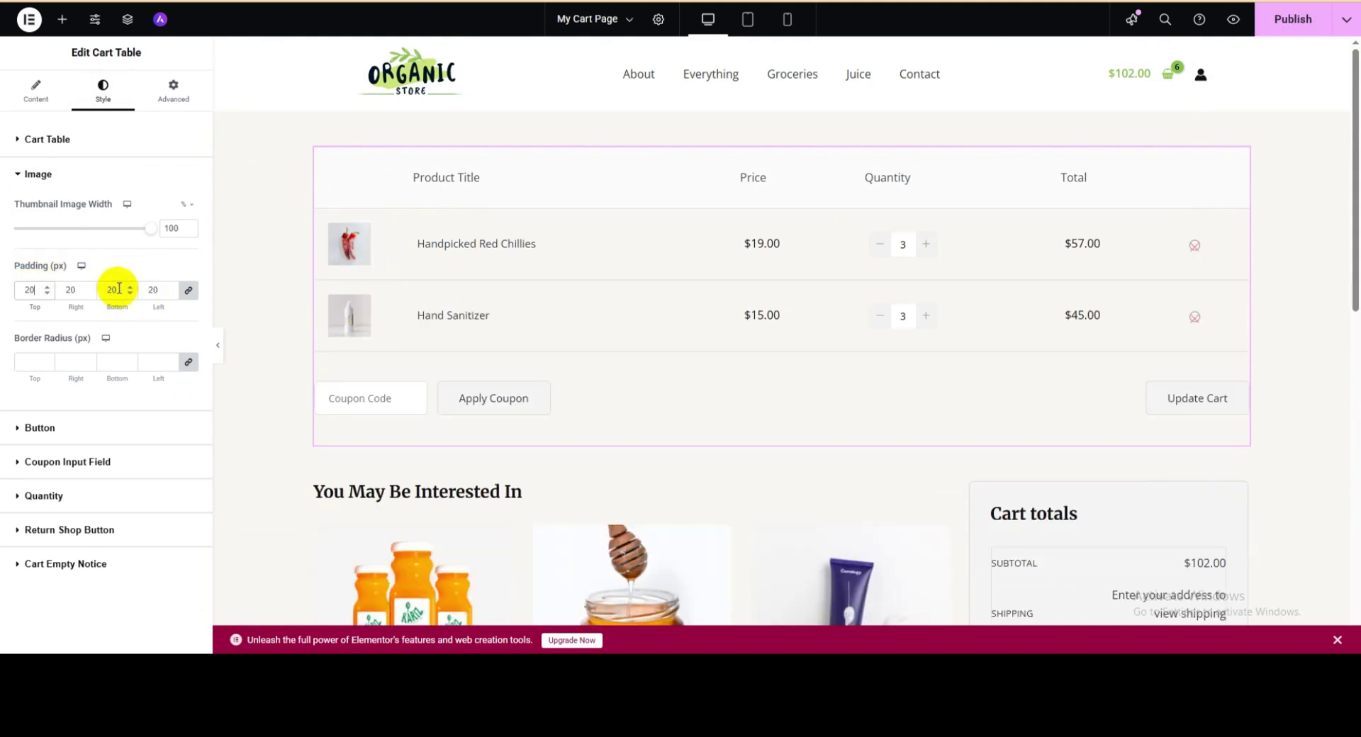
{"action": "left_click", "coordinate": [188, 291]}
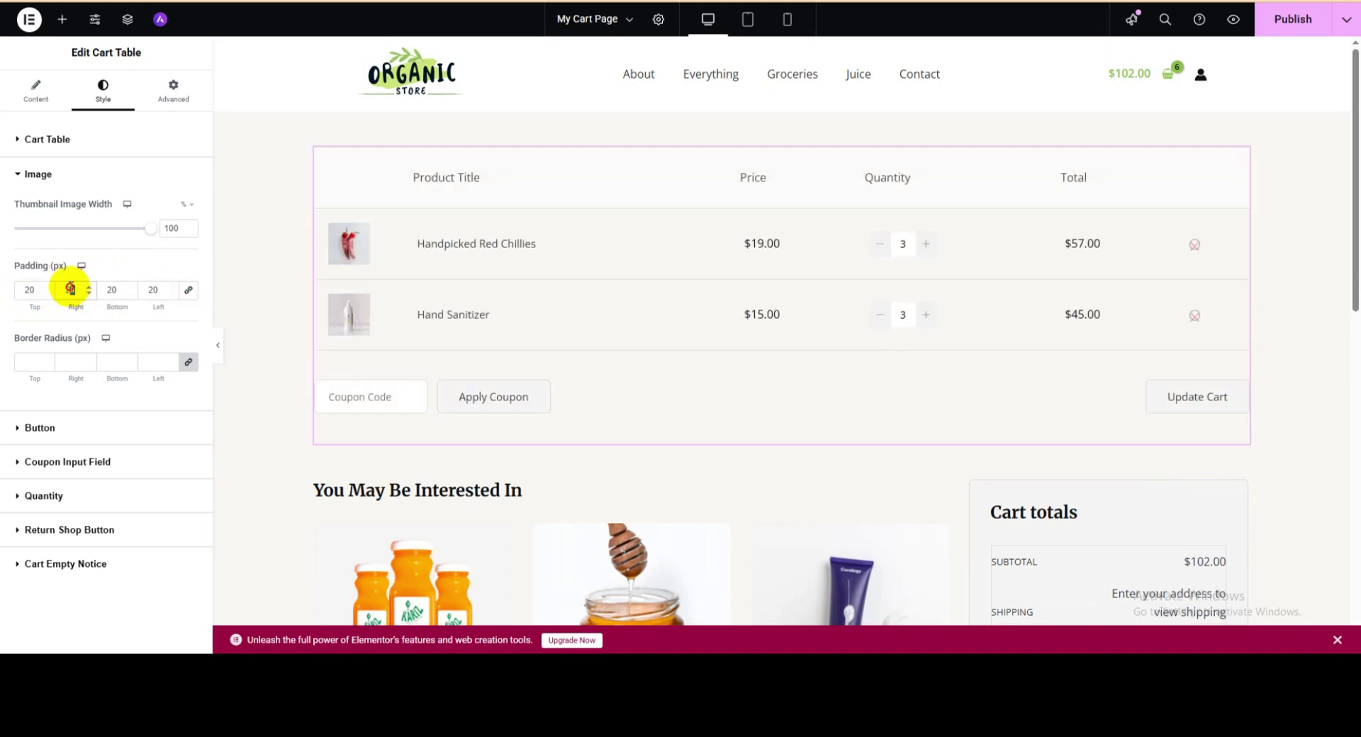
{"action": "type", "text": "0"}
{"action": "double_click", "coordinate": [148, 290]}
{"action": "type", "text": "0"}
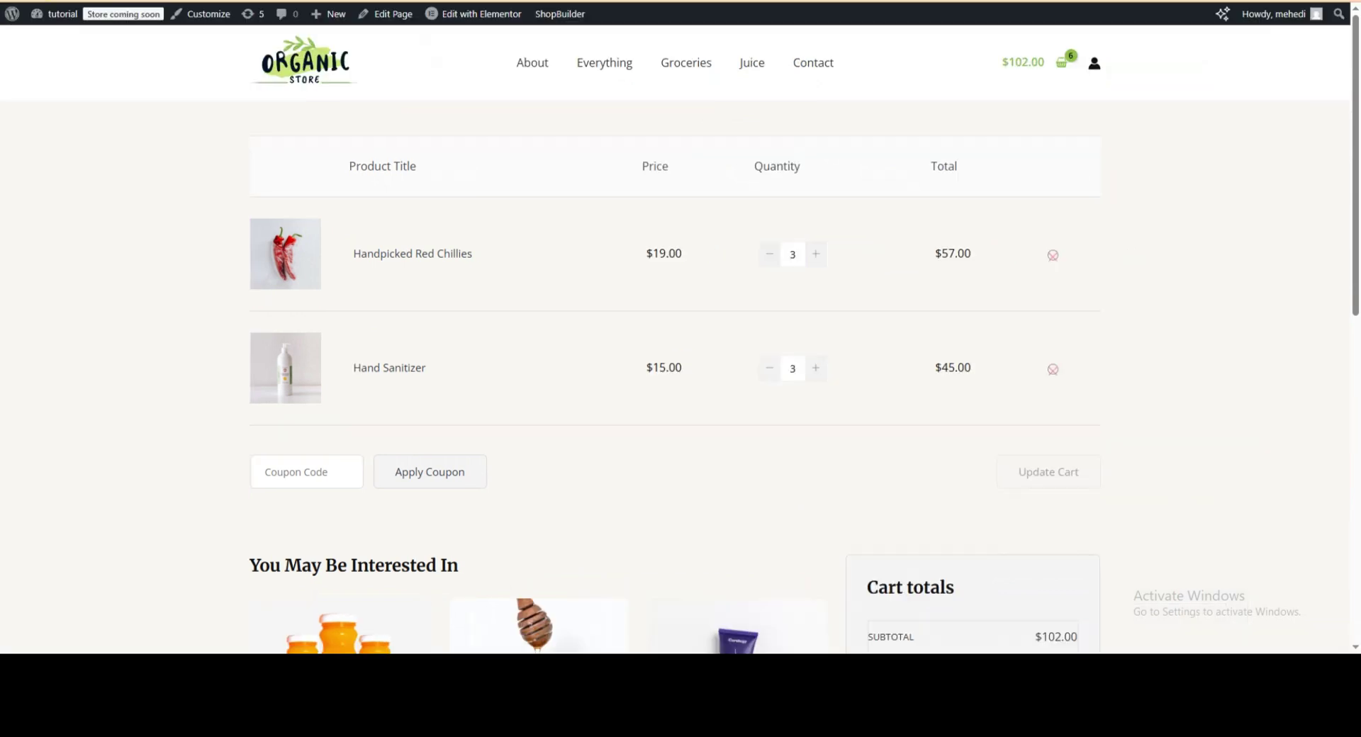
Reload the live cart page and review the cart table's row spacing and the sections below it.
{"action": "key", "text": "F5"}
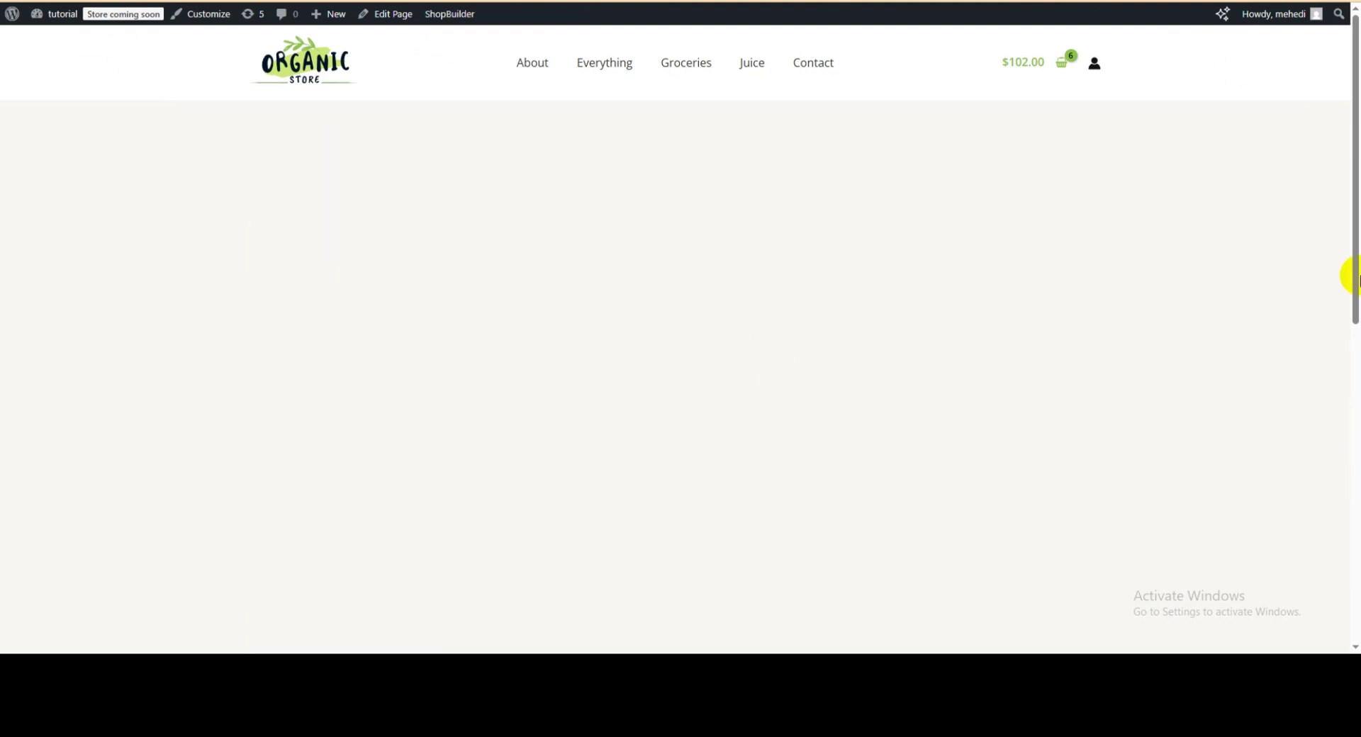
{"action": "scroll", "coordinate": [606, 227], "scroll_direction": "down", "scroll_amount": 2}
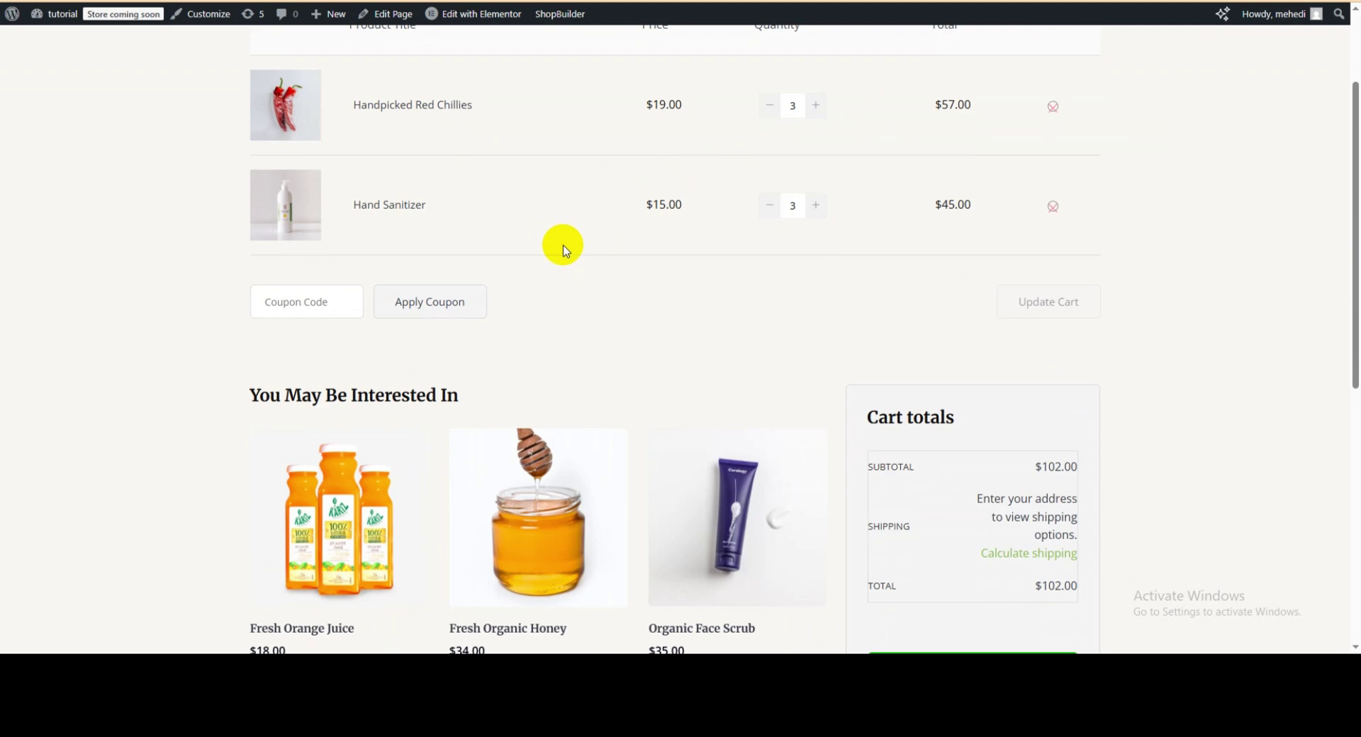
{"action": "scroll", "coordinate": [568, 252], "scroll_direction": "down", "scroll_amount": 5}
{"action": "scroll", "coordinate": [581, 269], "scroll_direction": "up", "scroll_amount": 7}
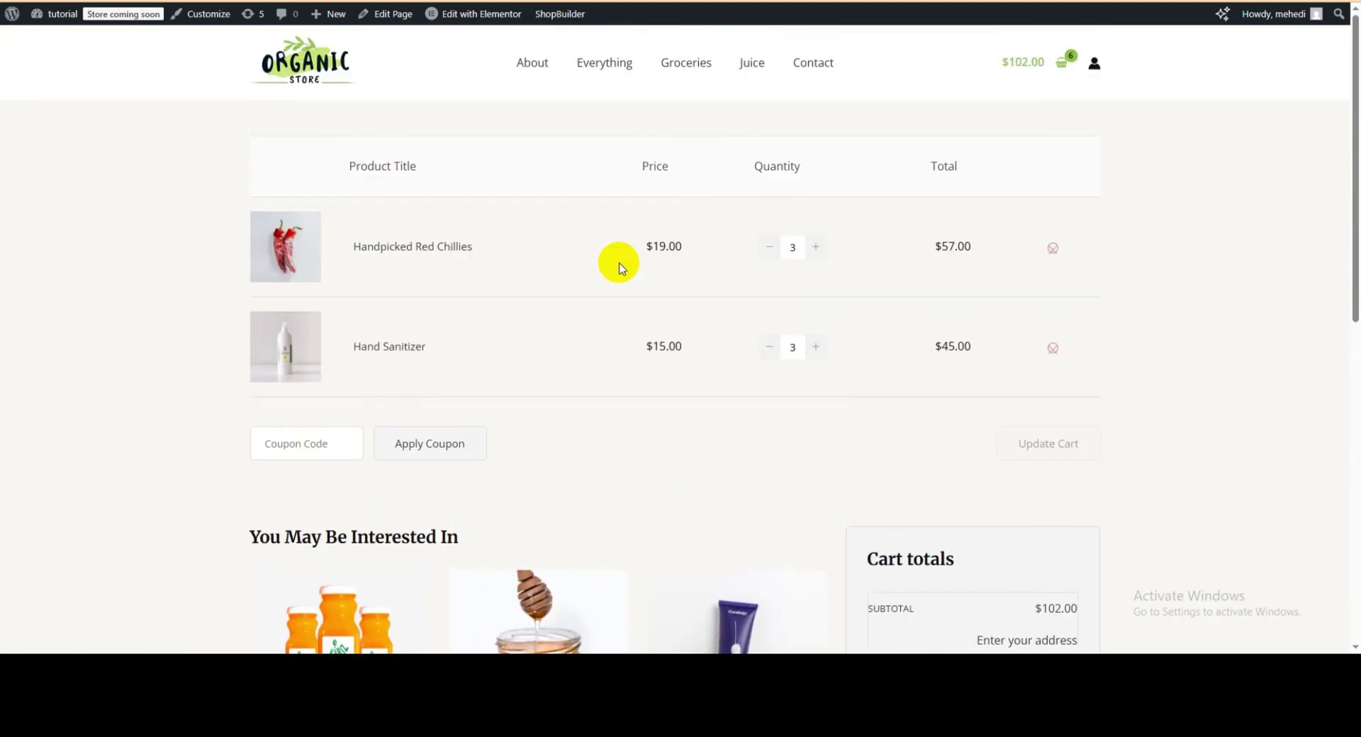
{"action": "scroll", "coordinate": [580, 298], "scroll_direction": "down", "scroll_amount": 2}
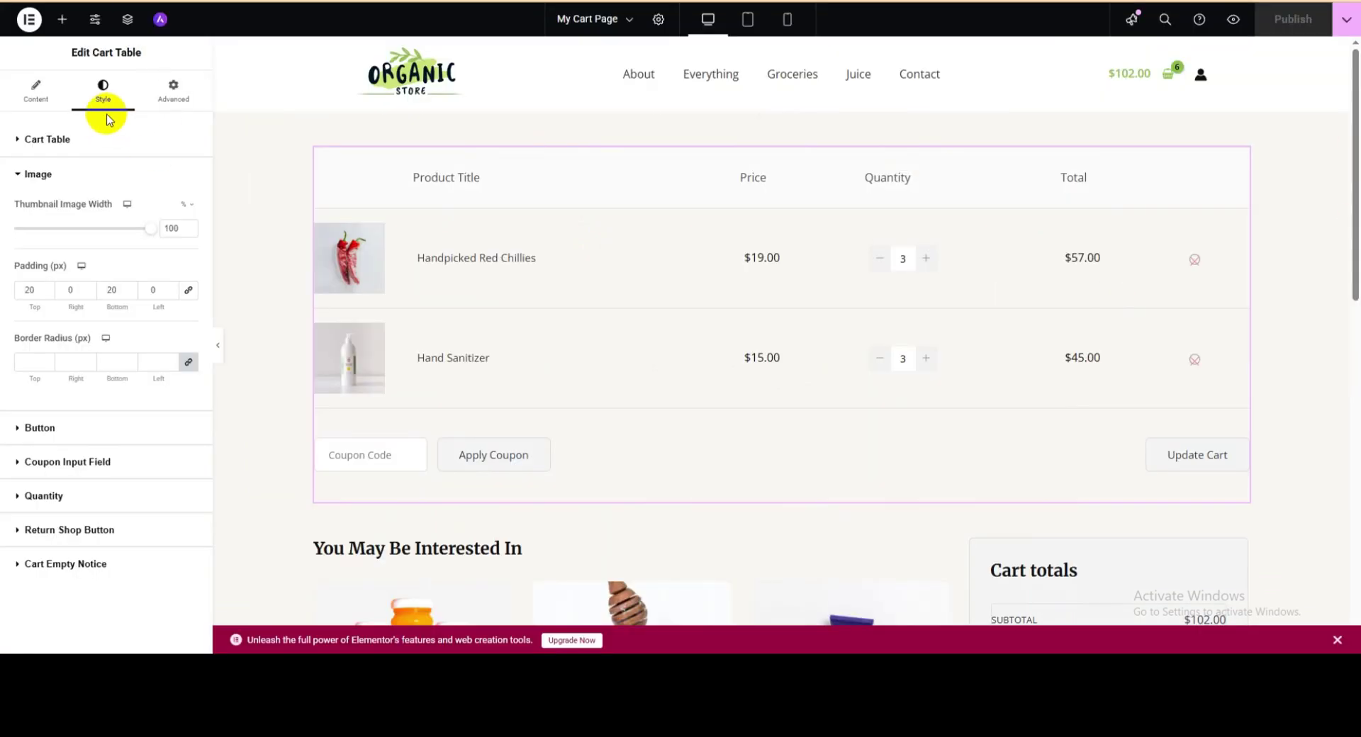
Set the normal background color of the Cart Table widget's buttons to a saturated violet-blue.
{"action": "left_click", "coordinate": [28, 179]}
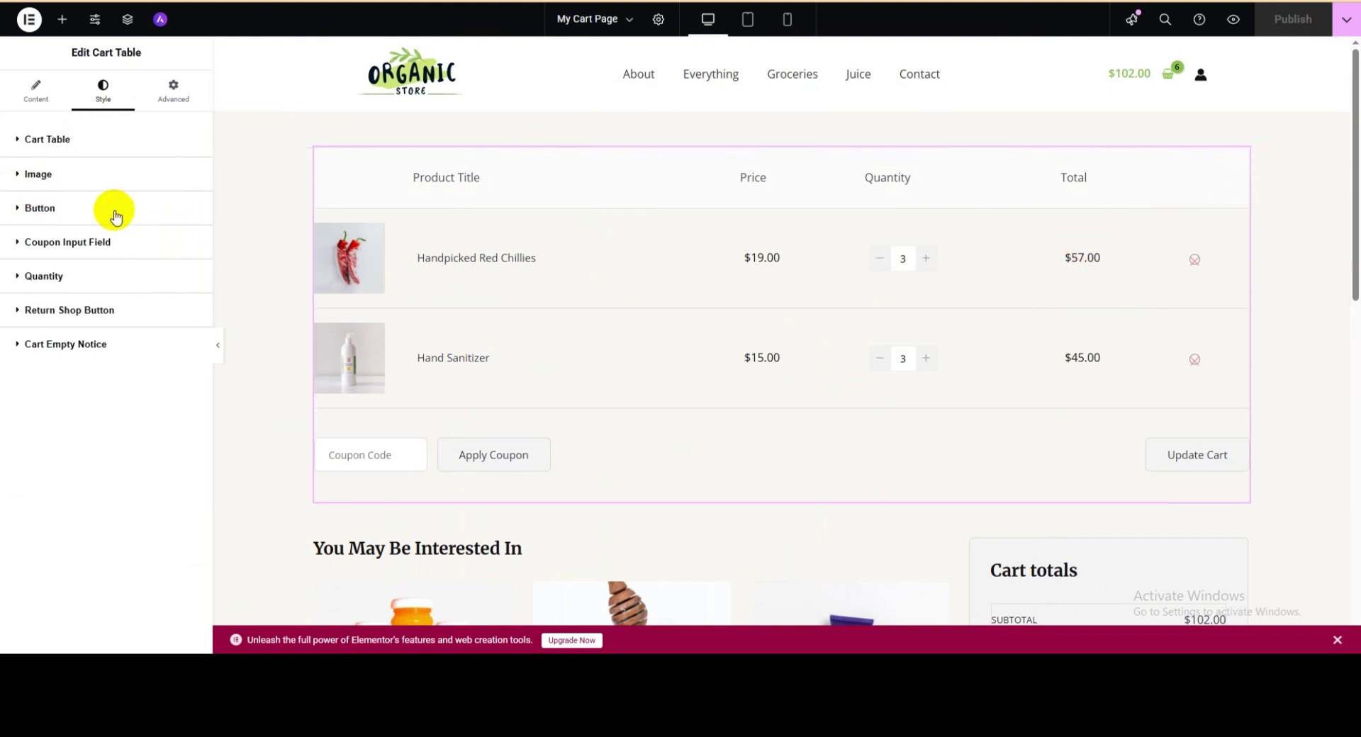
{"action": "left_click", "coordinate": [44, 208]}
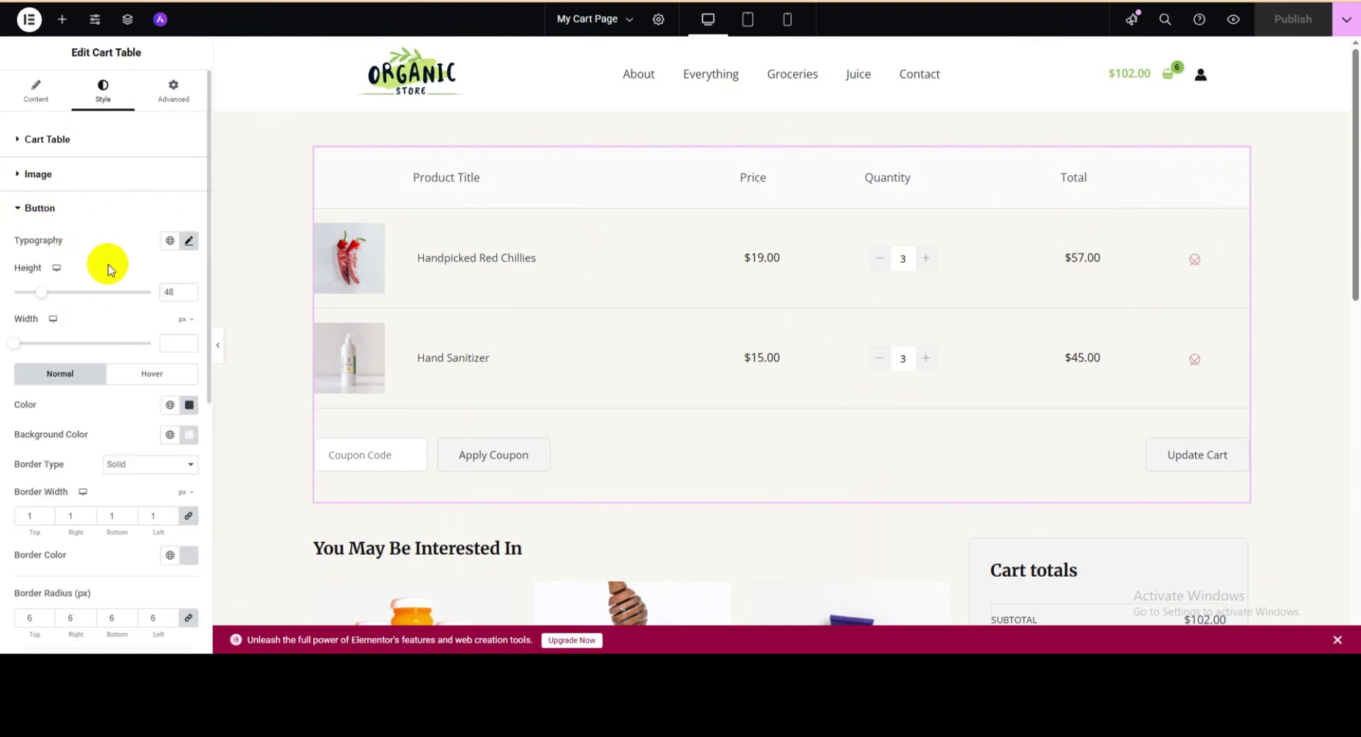
{"action": "scroll", "coordinate": [92, 284], "scroll_direction": "down", "scroll_amount": 1}
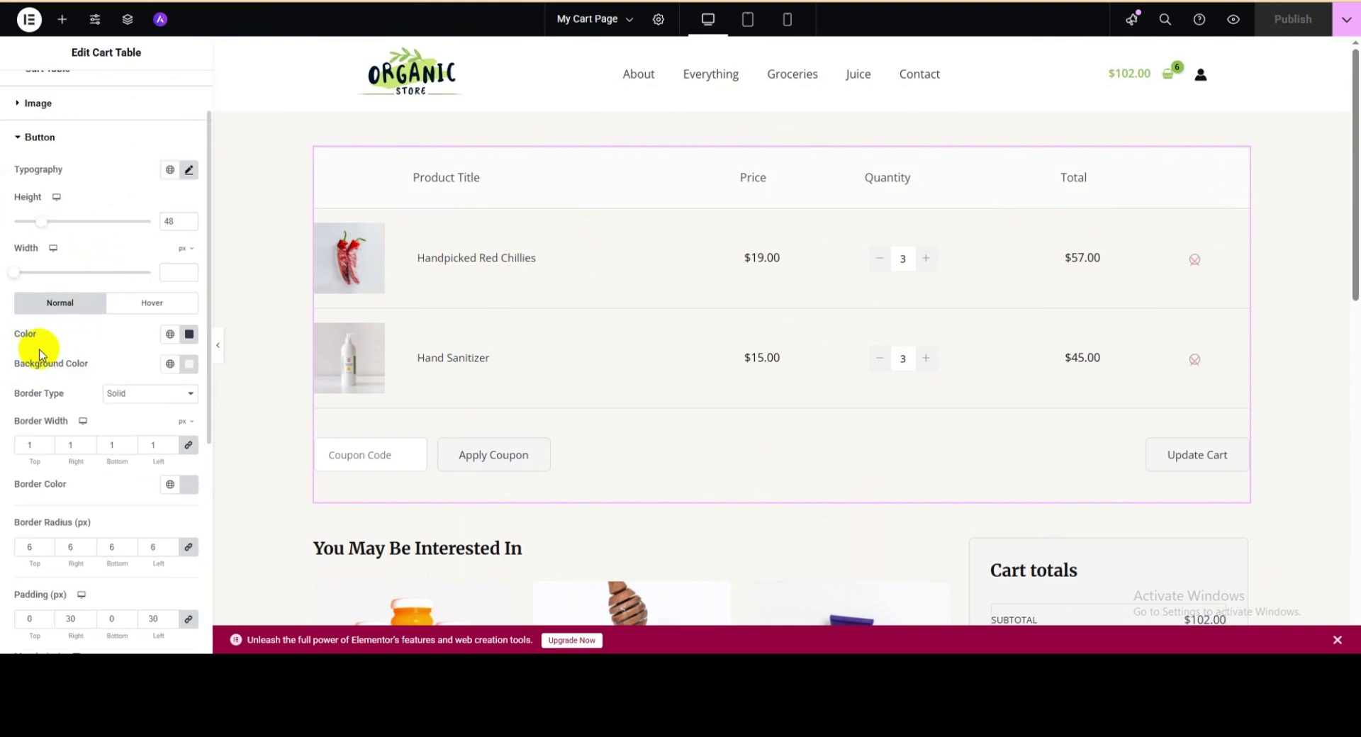
{"action": "left_click", "coordinate": [189, 368]}
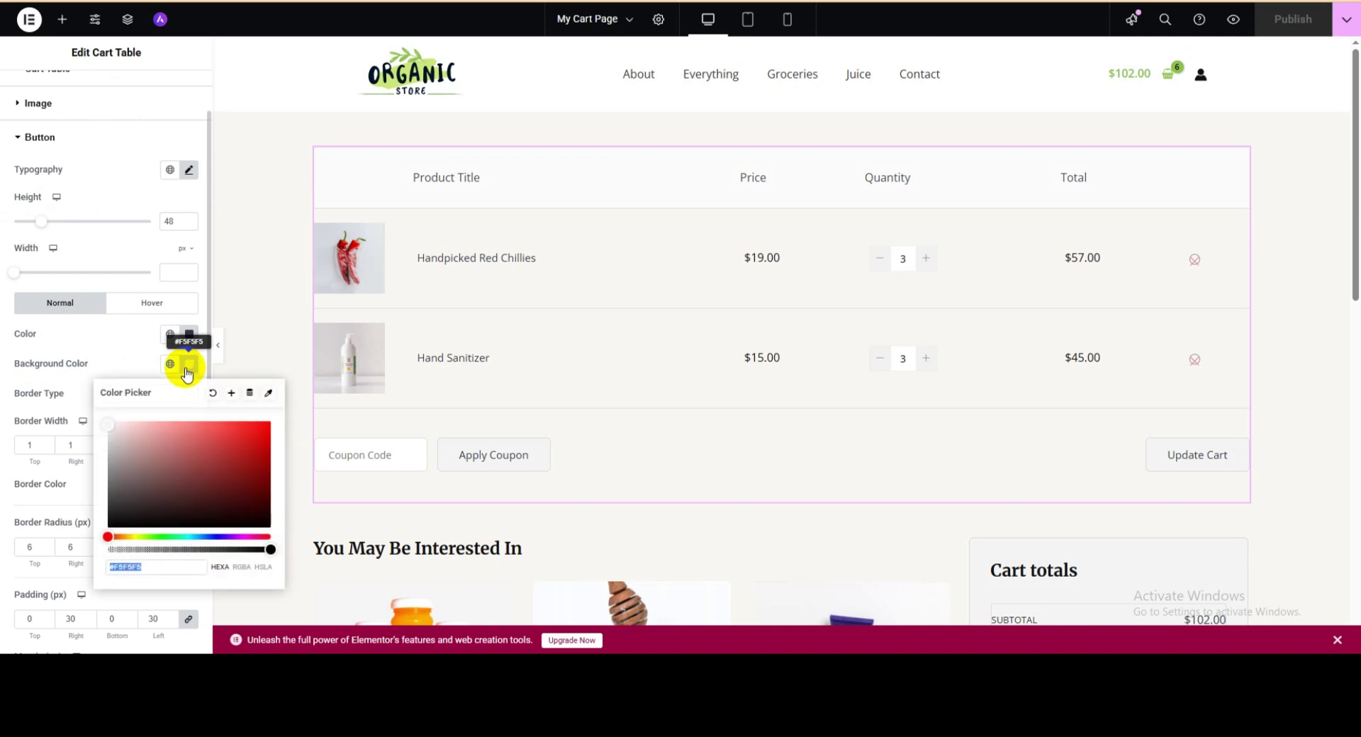
{"action": "left_click_drag", "start_coordinate": [108, 538], "coordinate": [222, 537]}
{"action": "left_click_drag", "start_coordinate": [223, 493], "coordinate": [243, 446]}
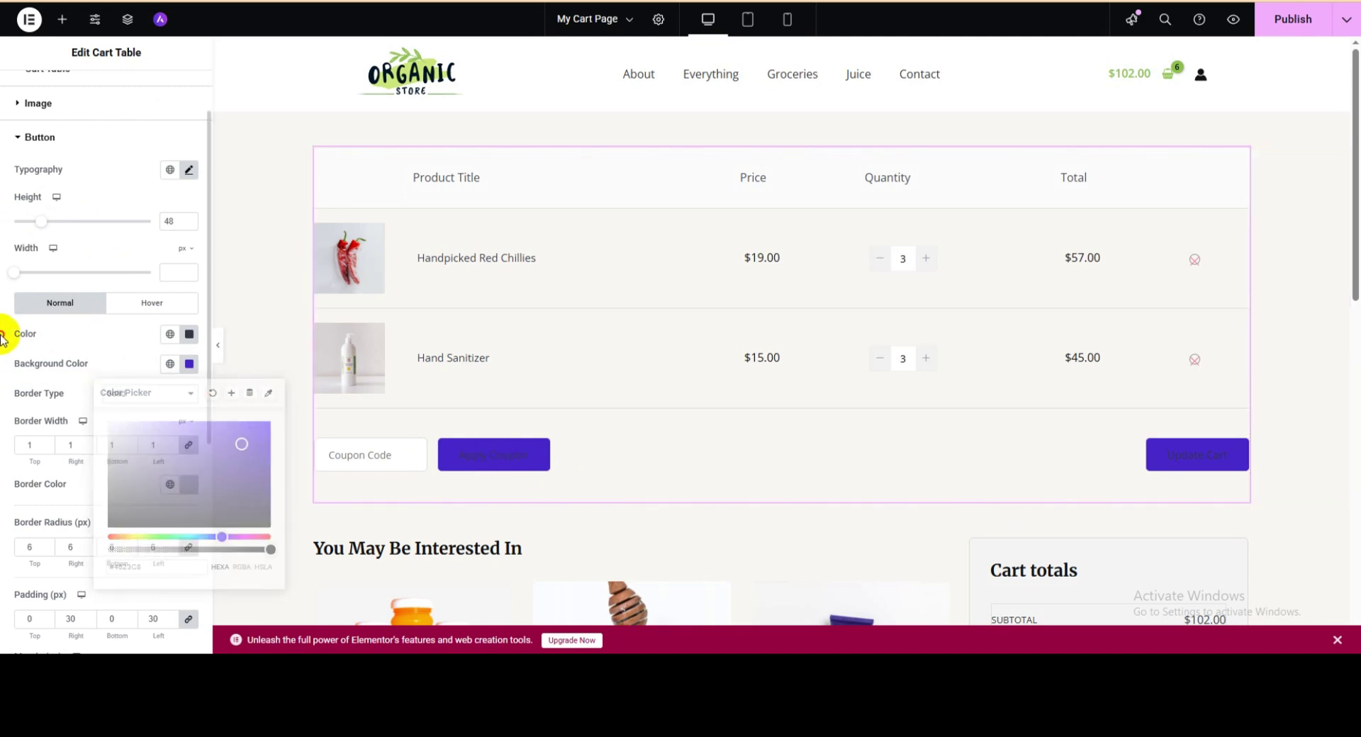
Set the Cart Table buttons' text color to #fff and publish the template.
{"action": "left_click", "coordinate": [189, 334]}
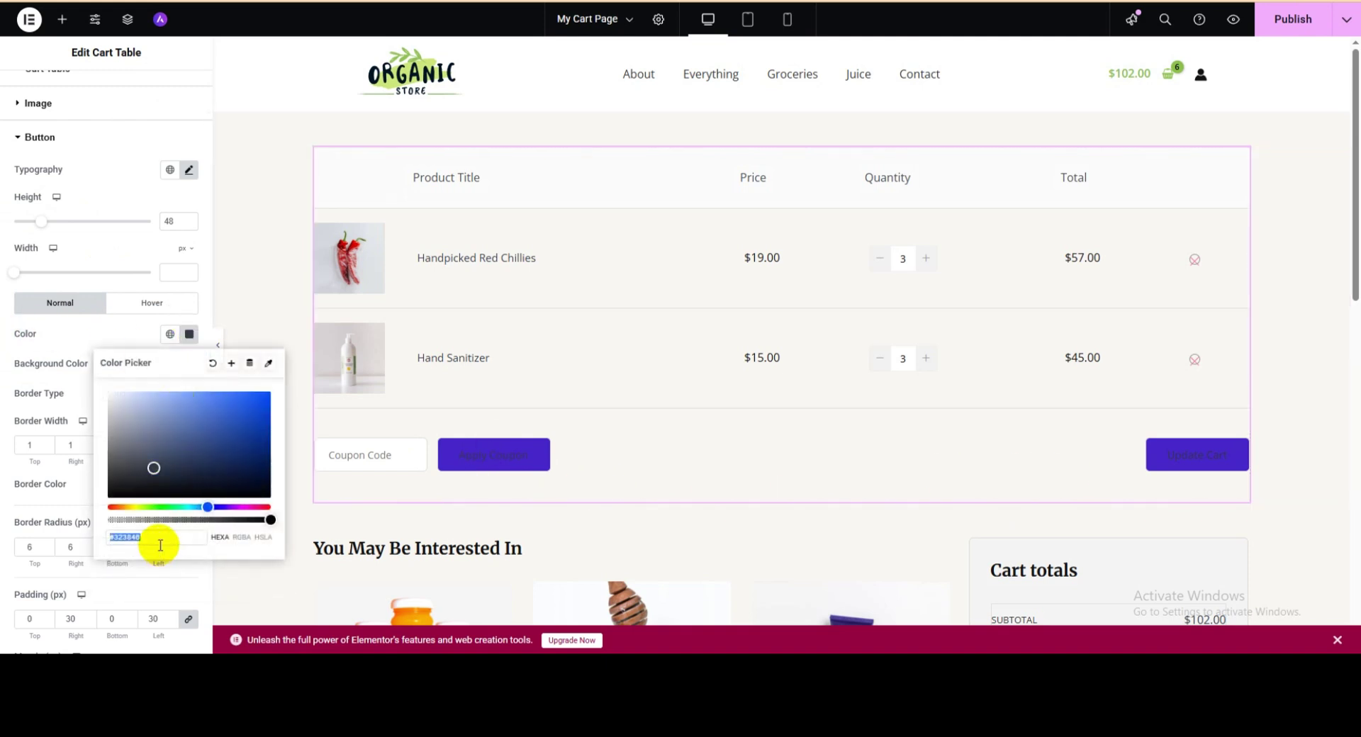
{"action": "left_click_drag", "start_coordinate": [168, 541], "coordinate": [97, 543]}
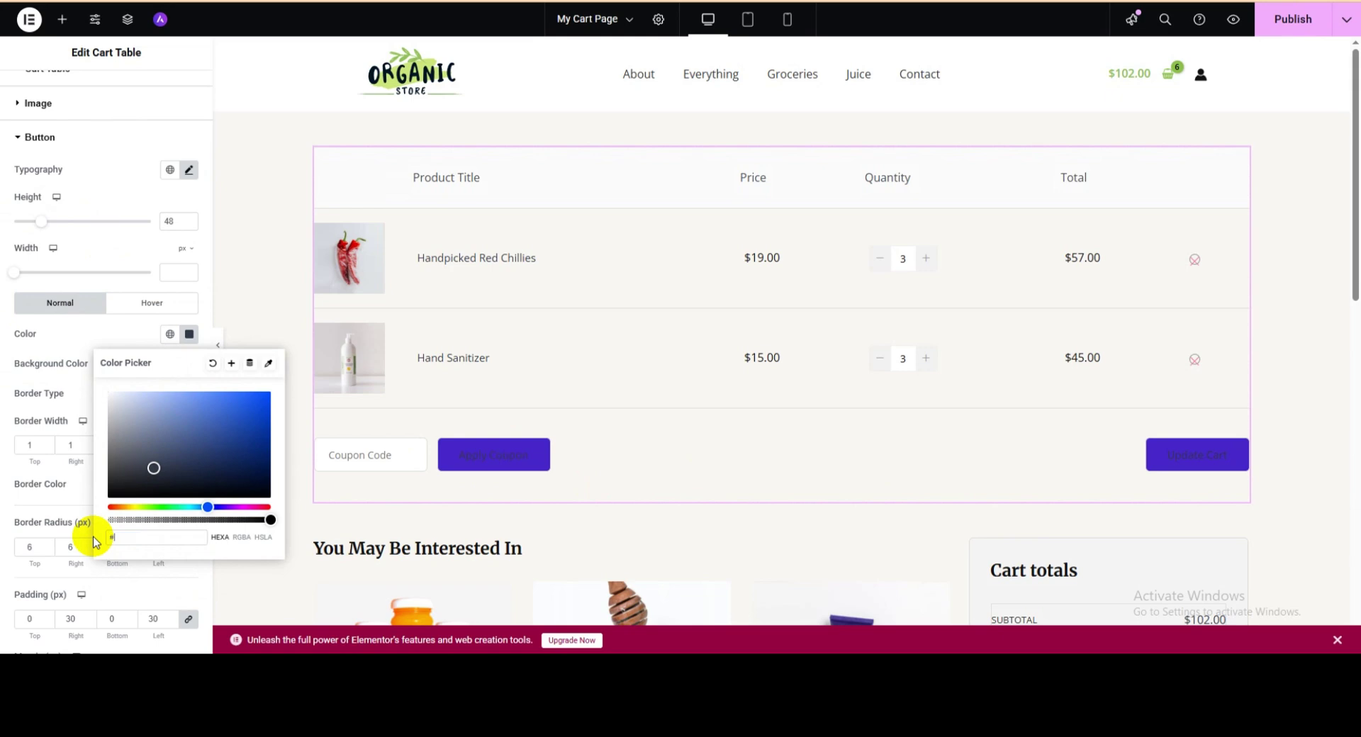
{"action": "type", "text": "#fff"}
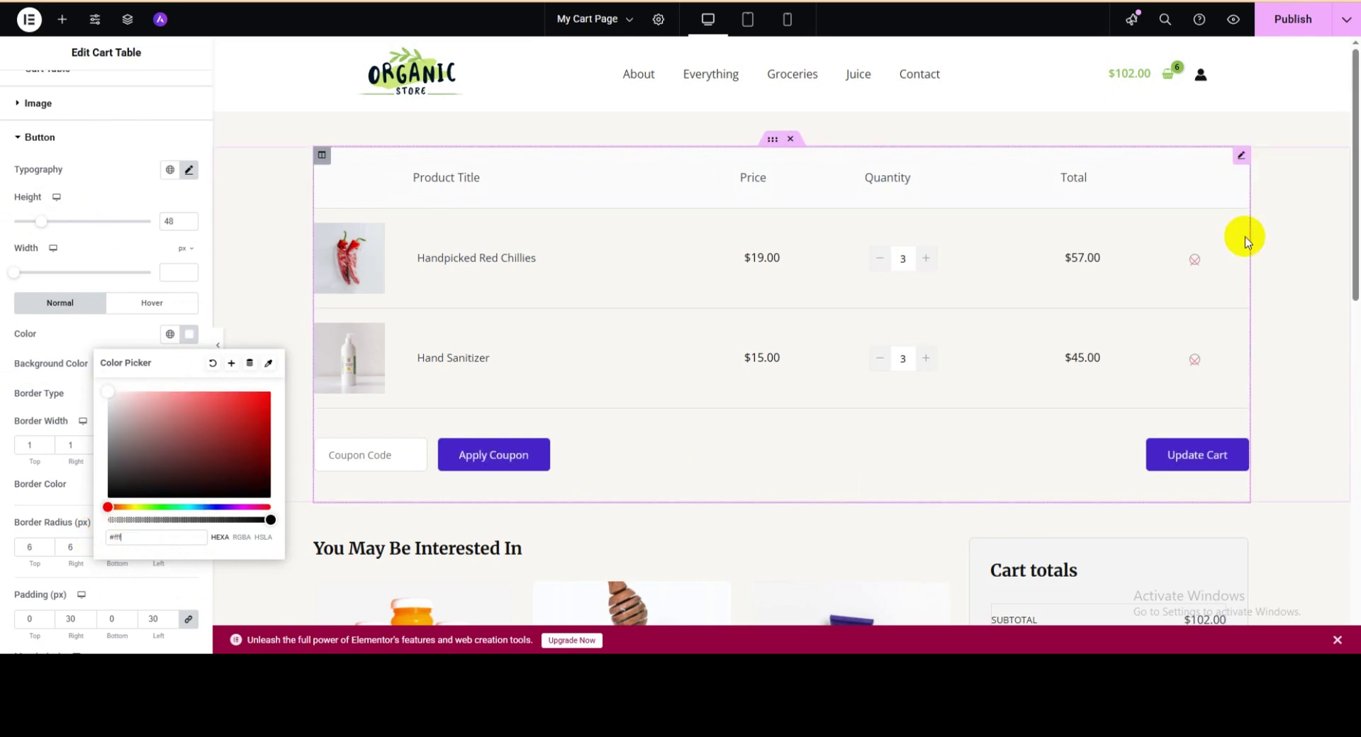
{"action": "left_click", "coordinate": [1287, 22]}
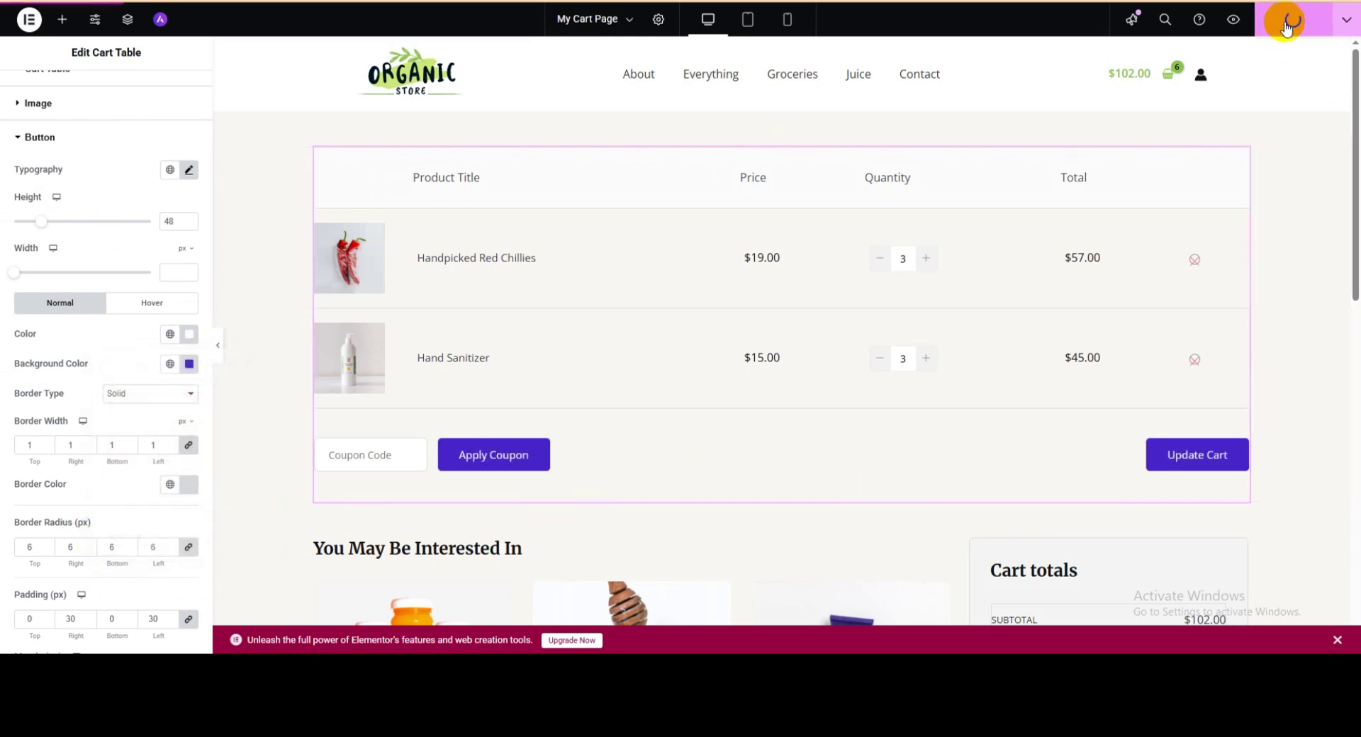
Set the background color of the Cart Totals widget's Proceed To Checkout button to dark blue #060EA9.
{"action": "scroll", "coordinate": [1231, 243], "scroll_direction": "down", "scroll_amount": 5}
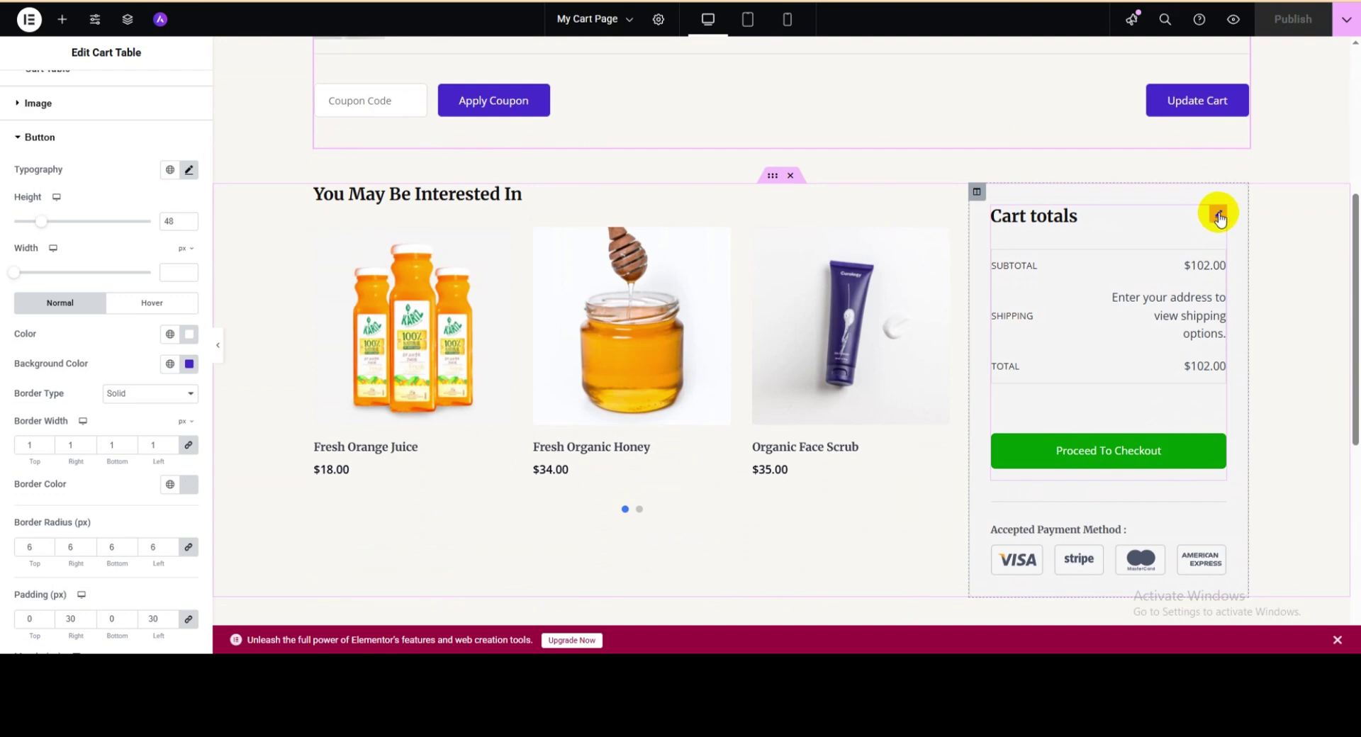
{"action": "left_click", "coordinate": [1219, 216]}
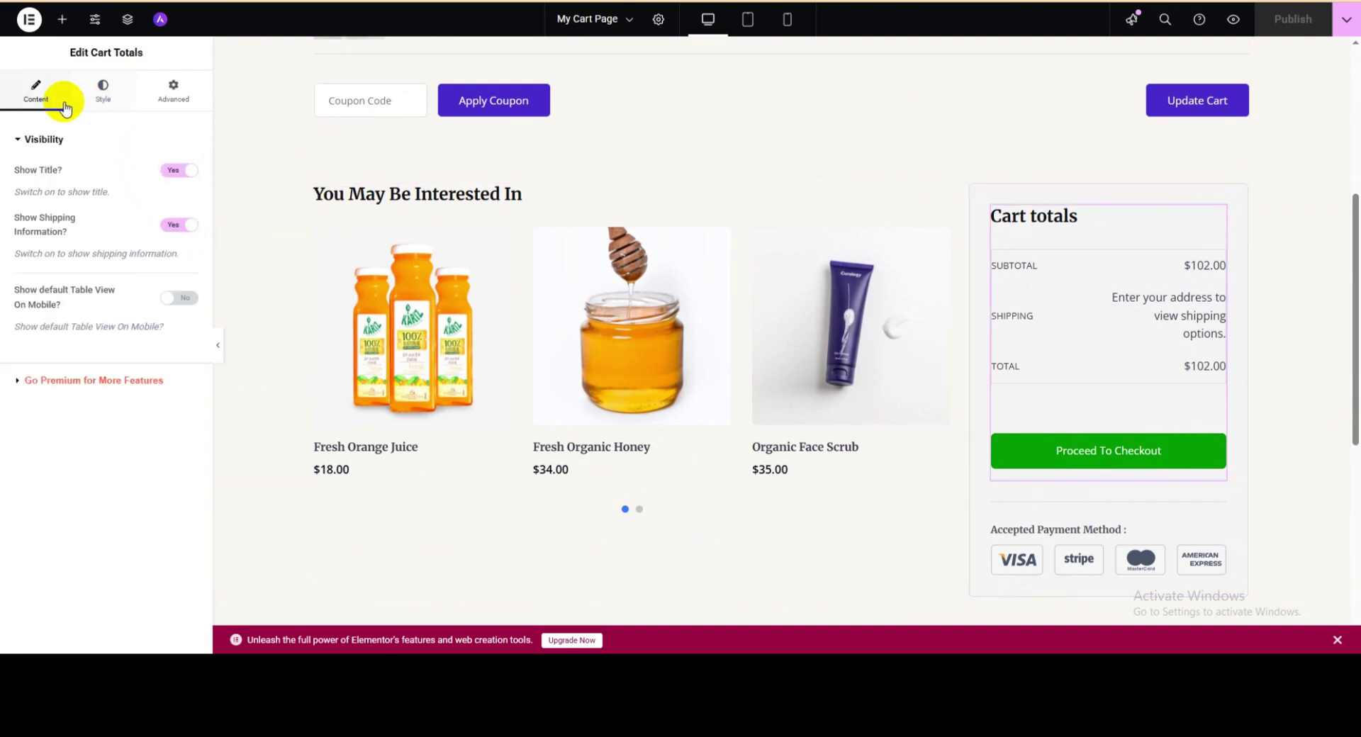
{"action": "left_click", "coordinate": [103, 105]}
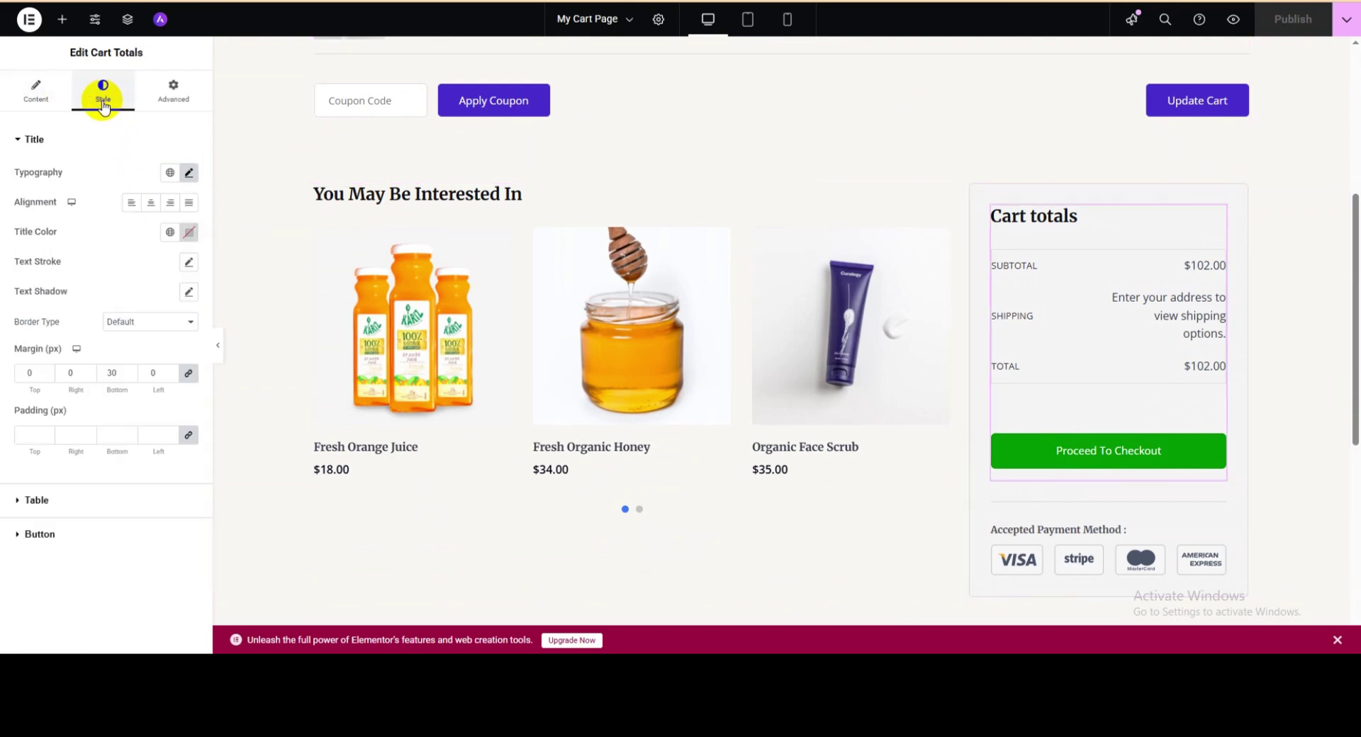
{"action": "left_click", "coordinate": [39, 139]}
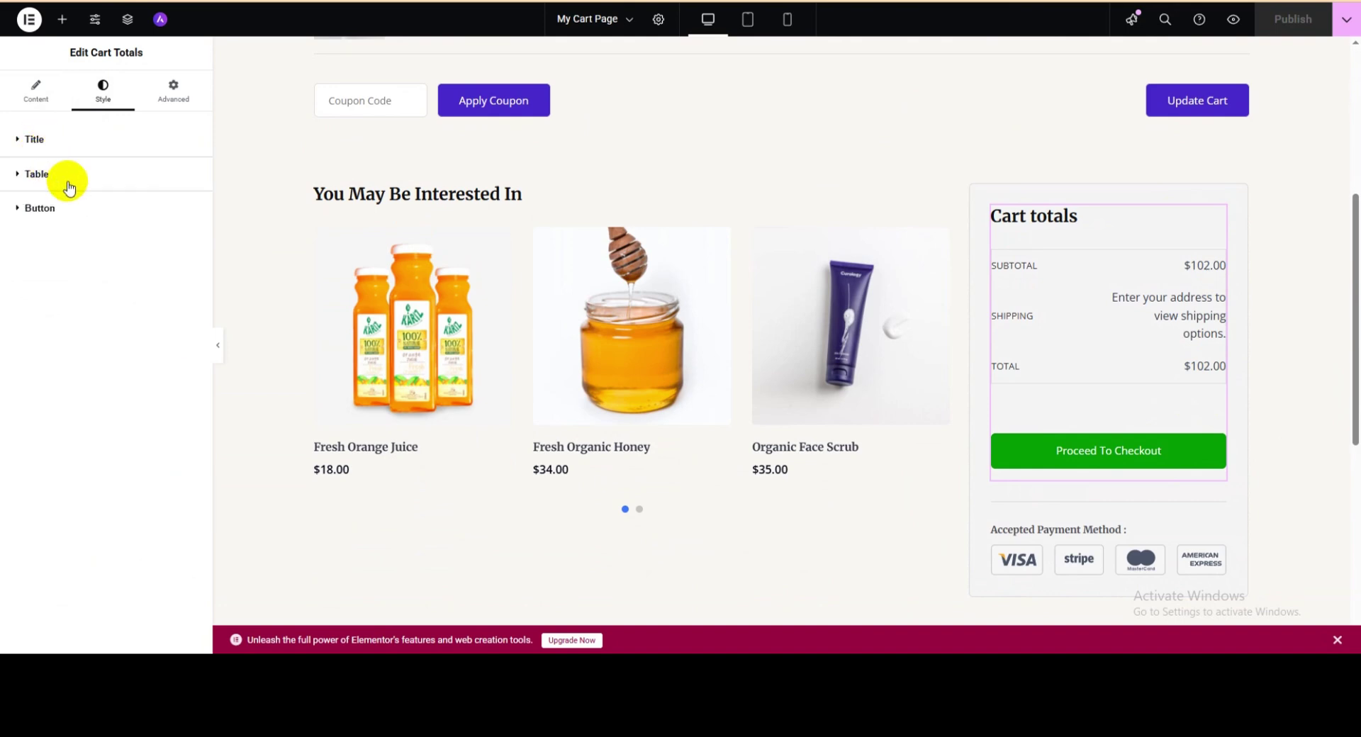
{"action": "left_click", "coordinate": [23, 210]}
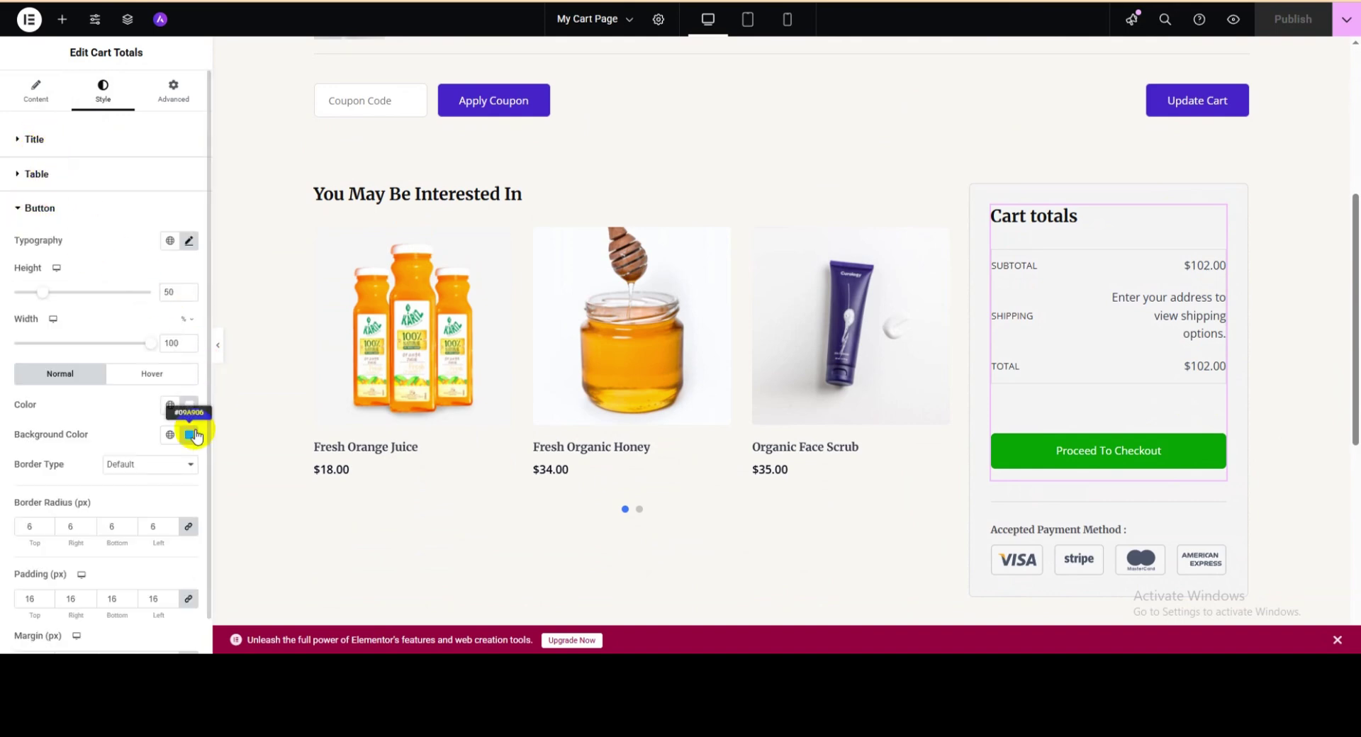
{"action": "scroll", "coordinate": [190, 431], "scroll_direction": "down", "scroll_amount": 1}
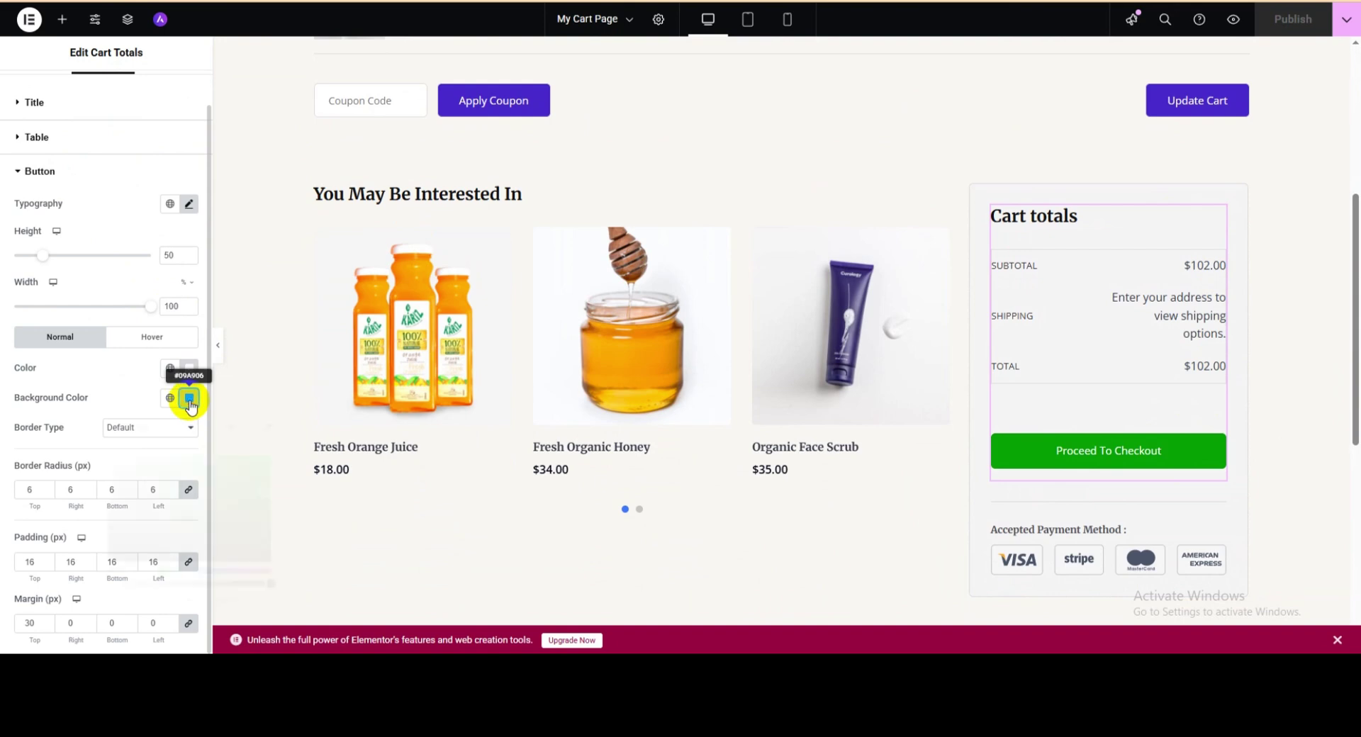
{"action": "left_click", "coordinate": [192, 410]}
{"action": "left_click_drag", "start_coordinate": [165, 571], "coordinate": [214, 571]}
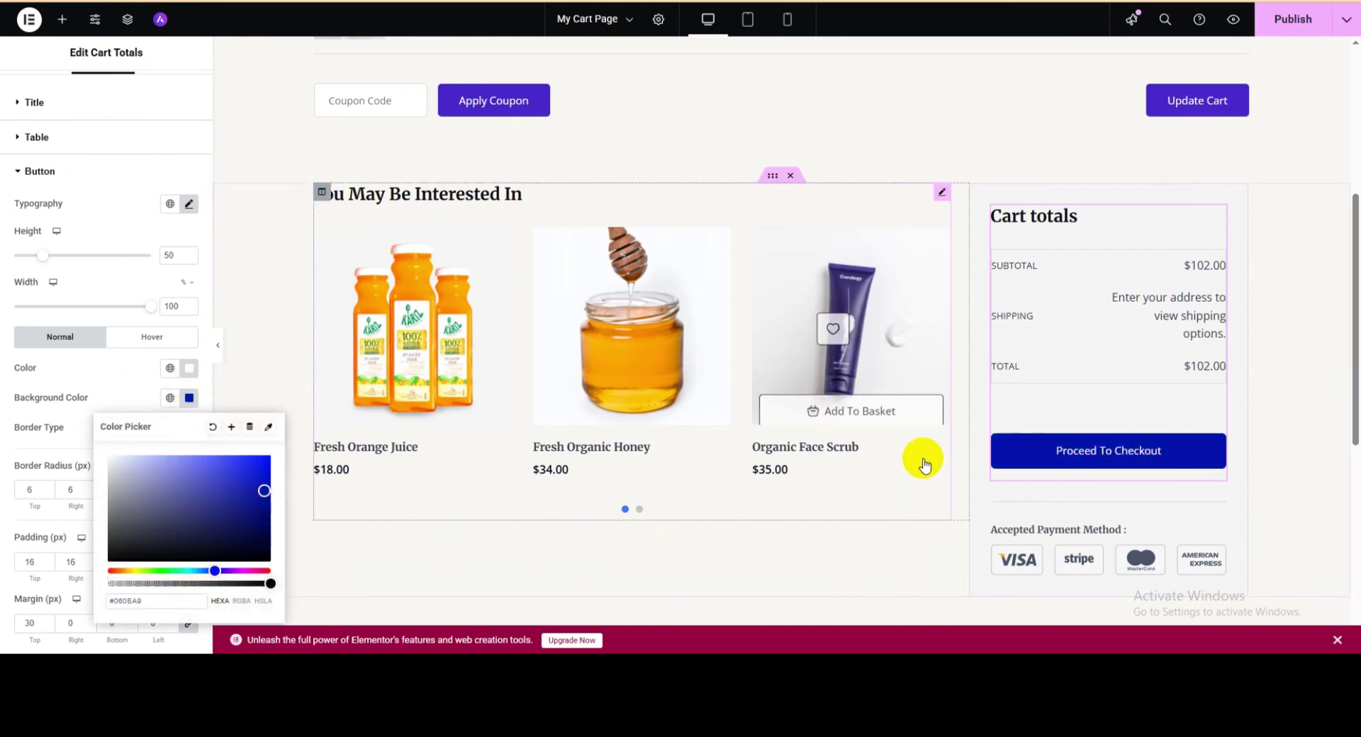
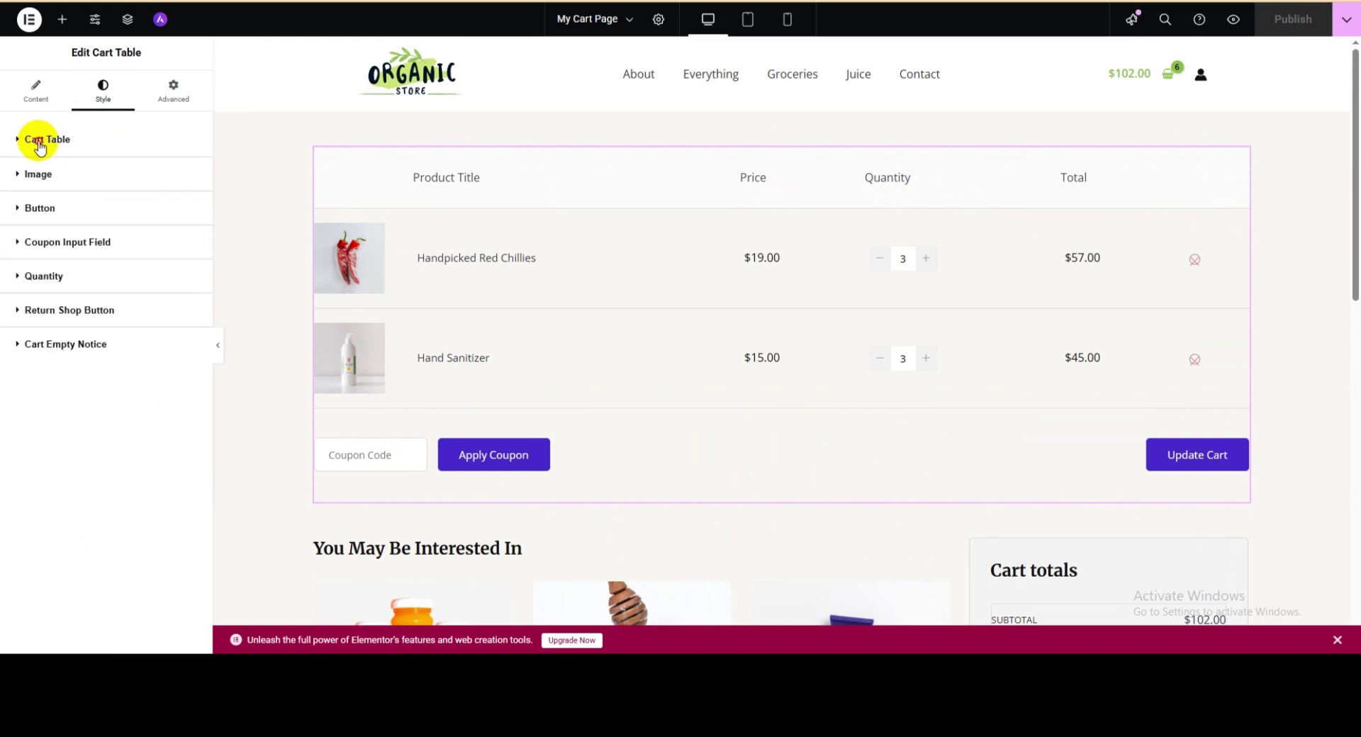
Set the Cart Table widget's link hover color to violet-blue #411BE7.
{"action": "left_click", "coordinate": [28, 146]}
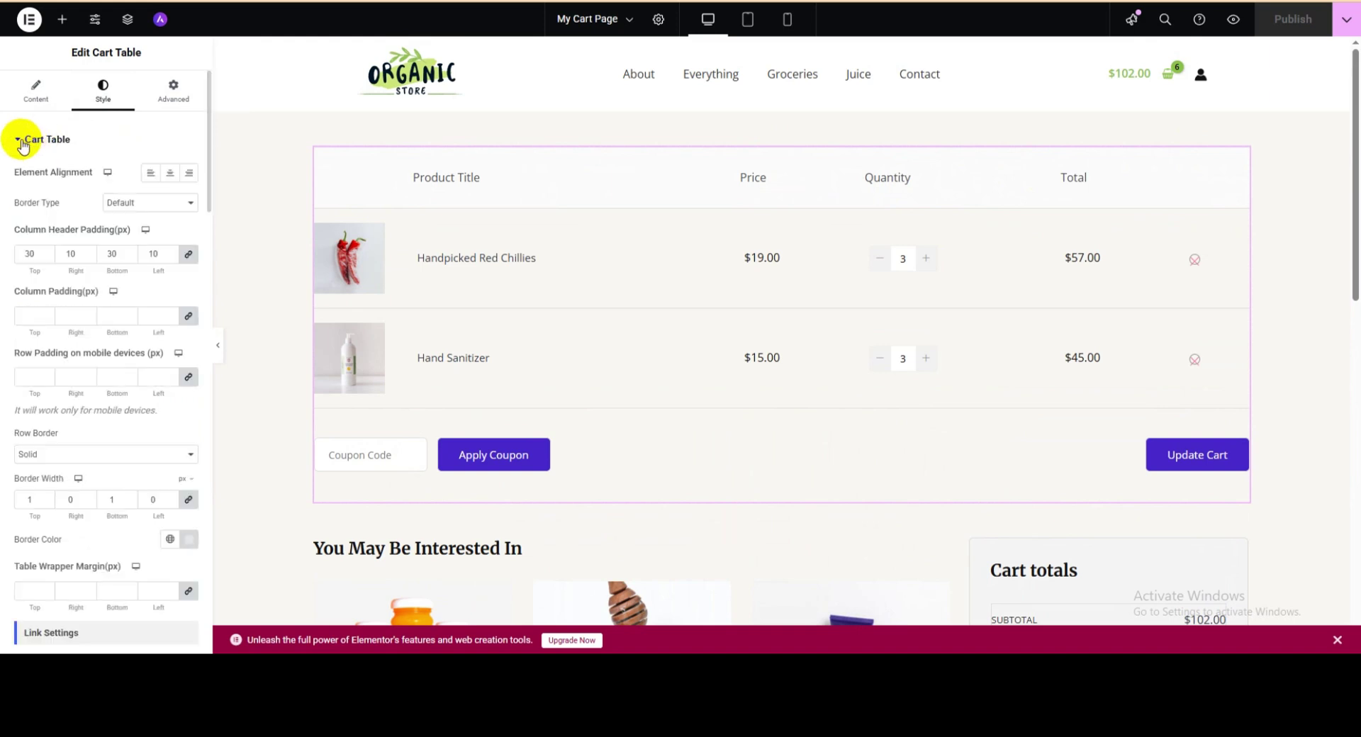
{"action": "scroll", "coordinate": [100, 242], "scroll_direction": "down", "scroll_amount": 4}
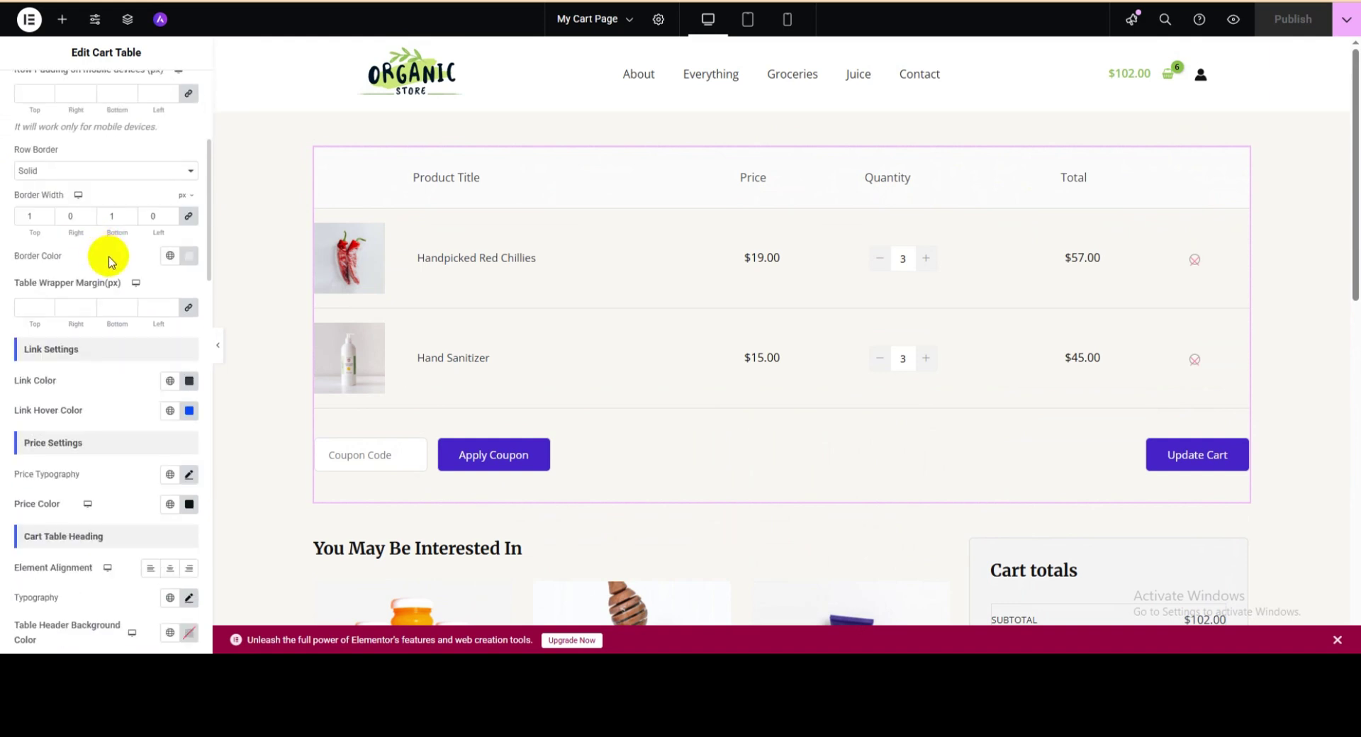
{"action": "scroll", "coordinate": [110, 259], "scroll_direction": "down", "scroll_amount": 1}
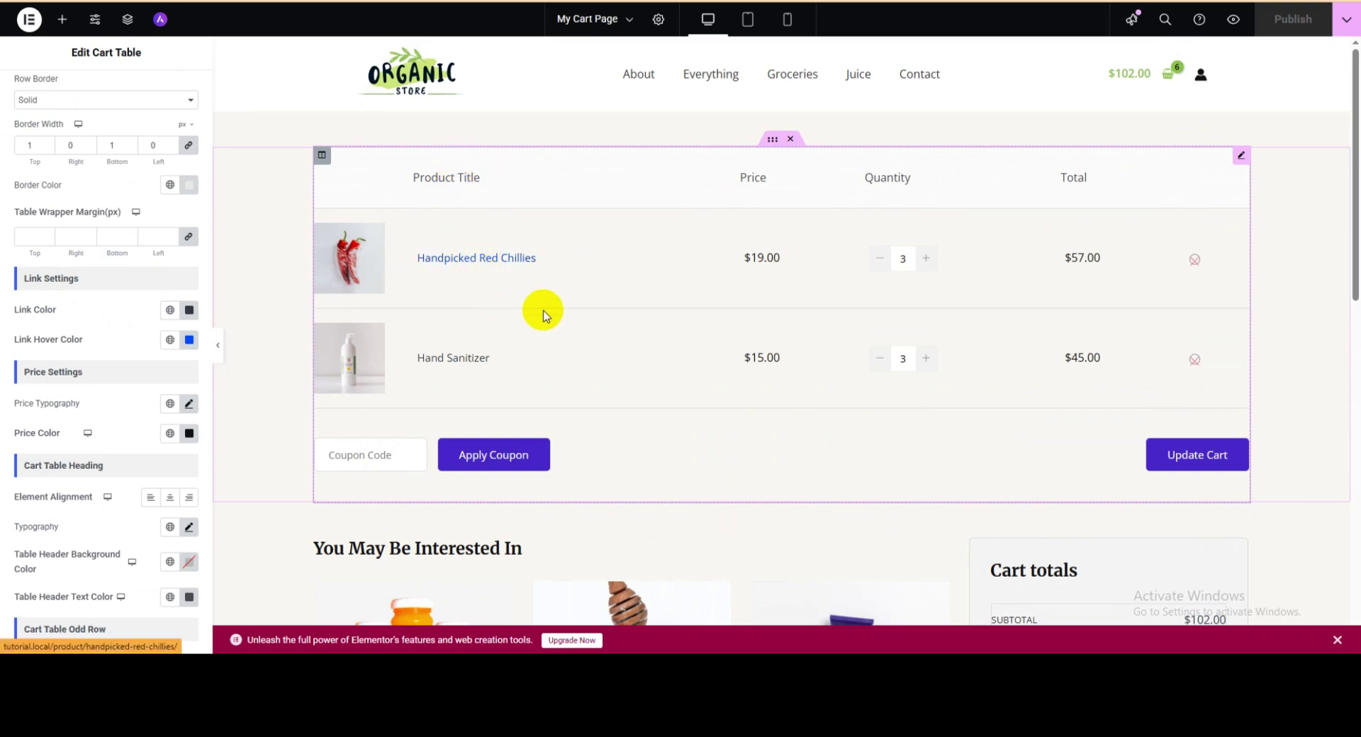
{"action": "left_click", "coordinate": [190, 340]}
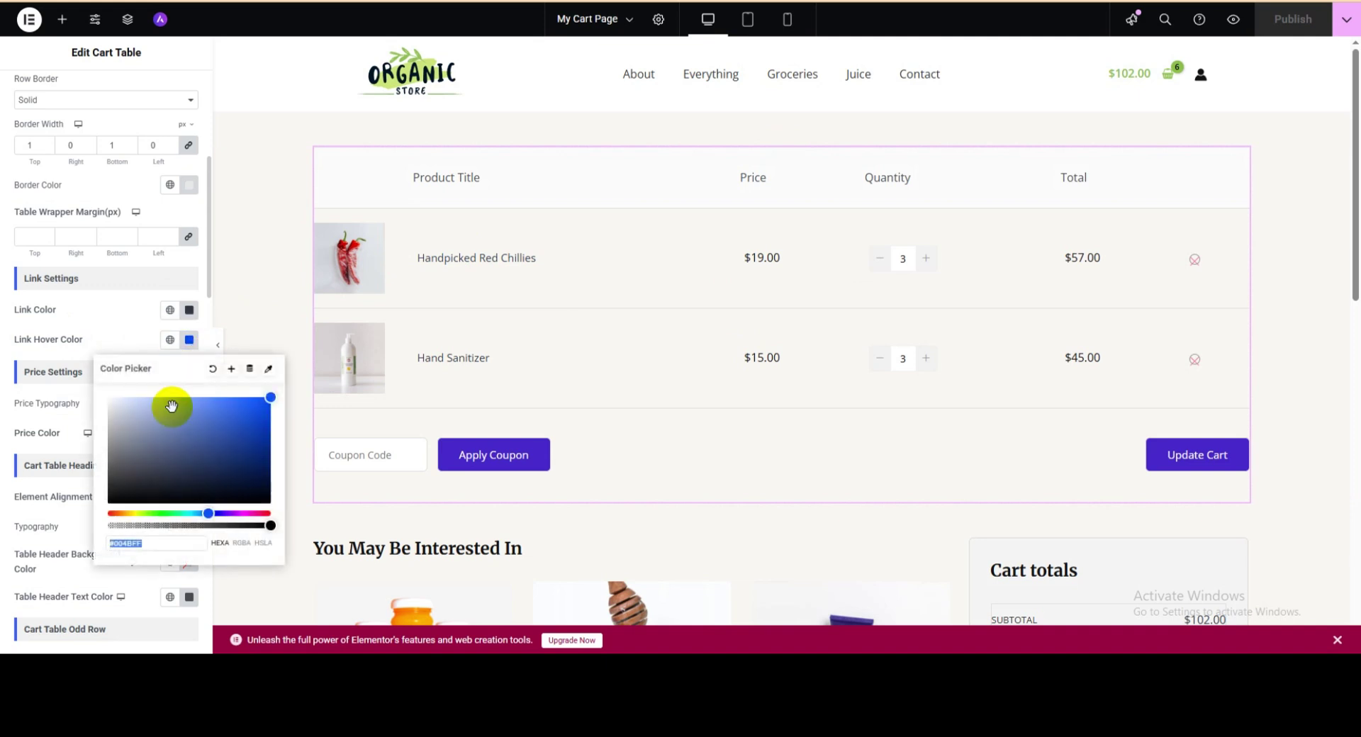
{"action": "left_click", "coordinate": [152, 466]}
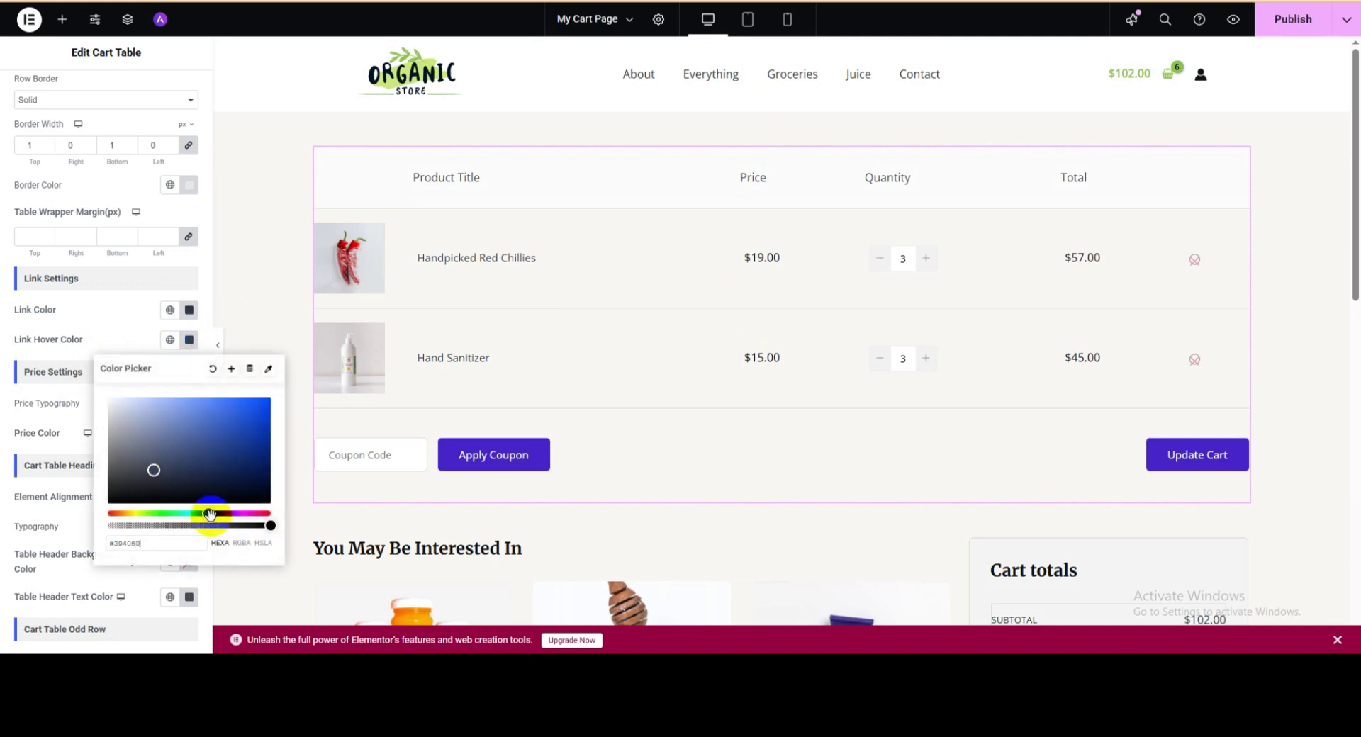
{"action": "left_click_drag", "start_coordinate": [210, 514], "coordinate": [138, 519]}
{"action": "left_click_drag", "start_coordinate": [154, 470], "coordinate": [252, 407]}
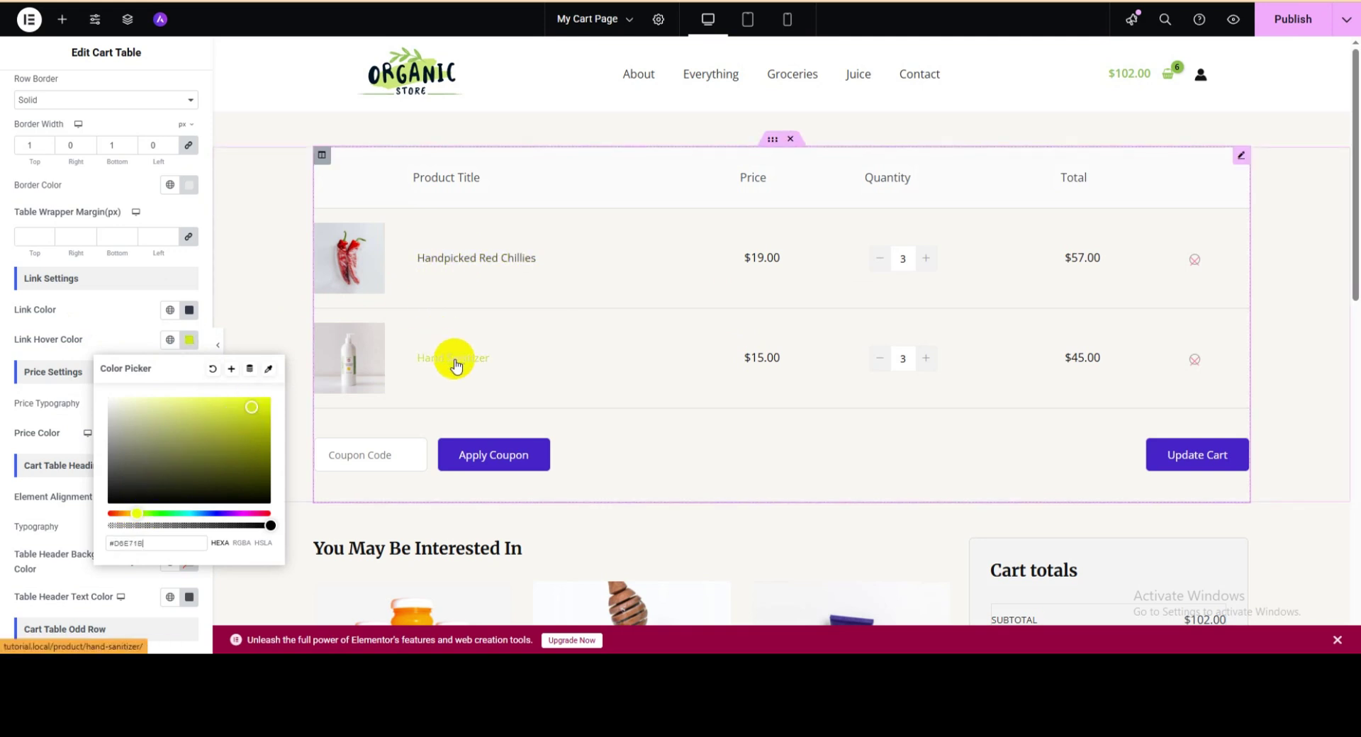
{"action": "left_click_drag", "start_coordinate": [137, 514], "coordinate": [217, 513]}
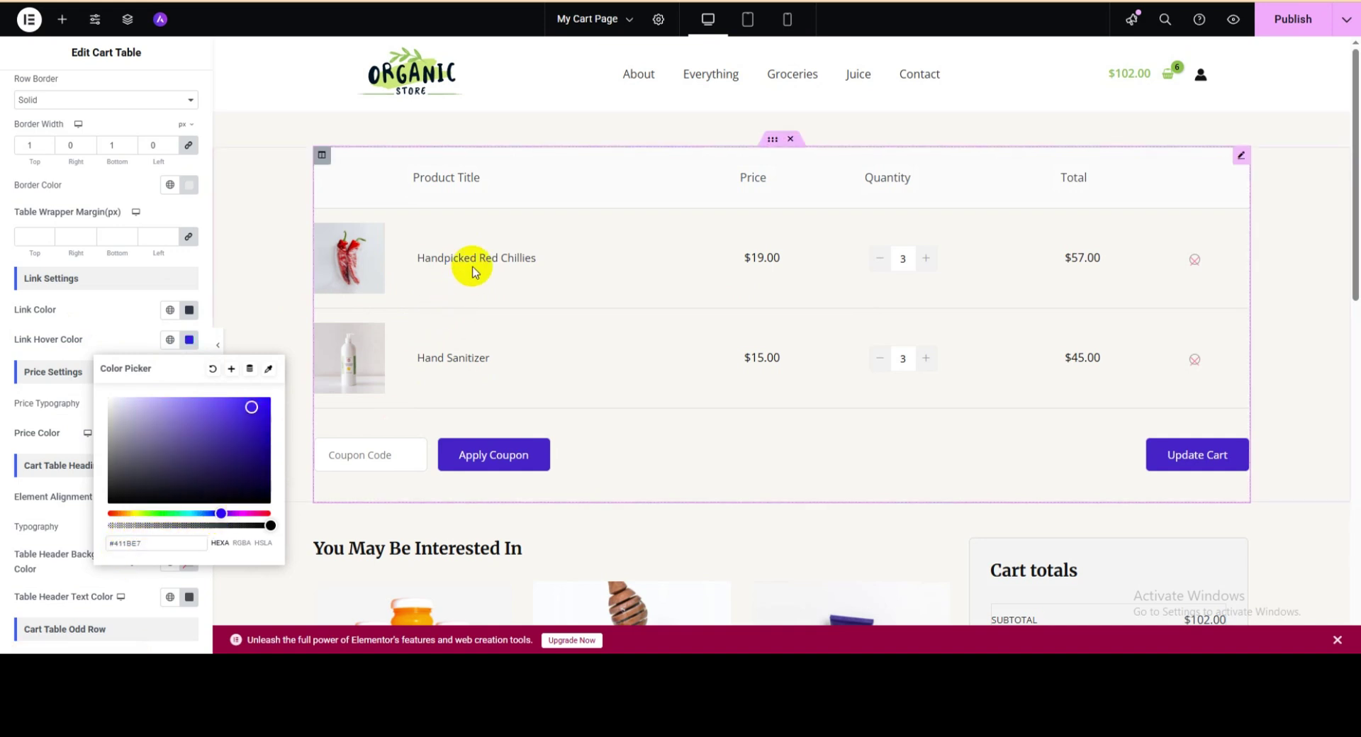
{"action": "left_click", "coordinate": [10, 273]}
Check the product title's hover color in the preview, publish the template and reload the live cart page.
{"action": "scroll", "coordinate": [142, 383], "scroll_direction": "down", "scroll_amount": 3}
{"action": "scroll", "coordinate": [135, 394], "scroll_direction": "down", "scroll_amount": 4}
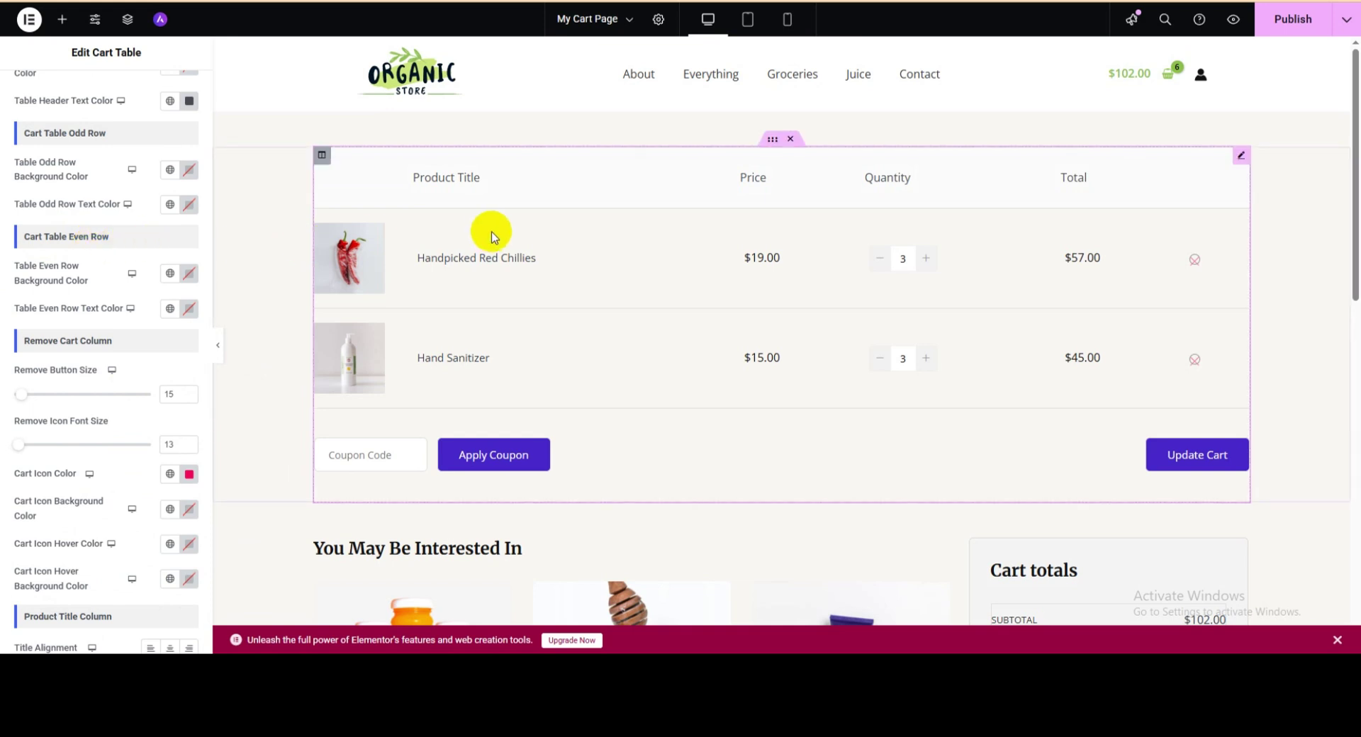
{"action": "left_click", "coordinate": [461, 261]}
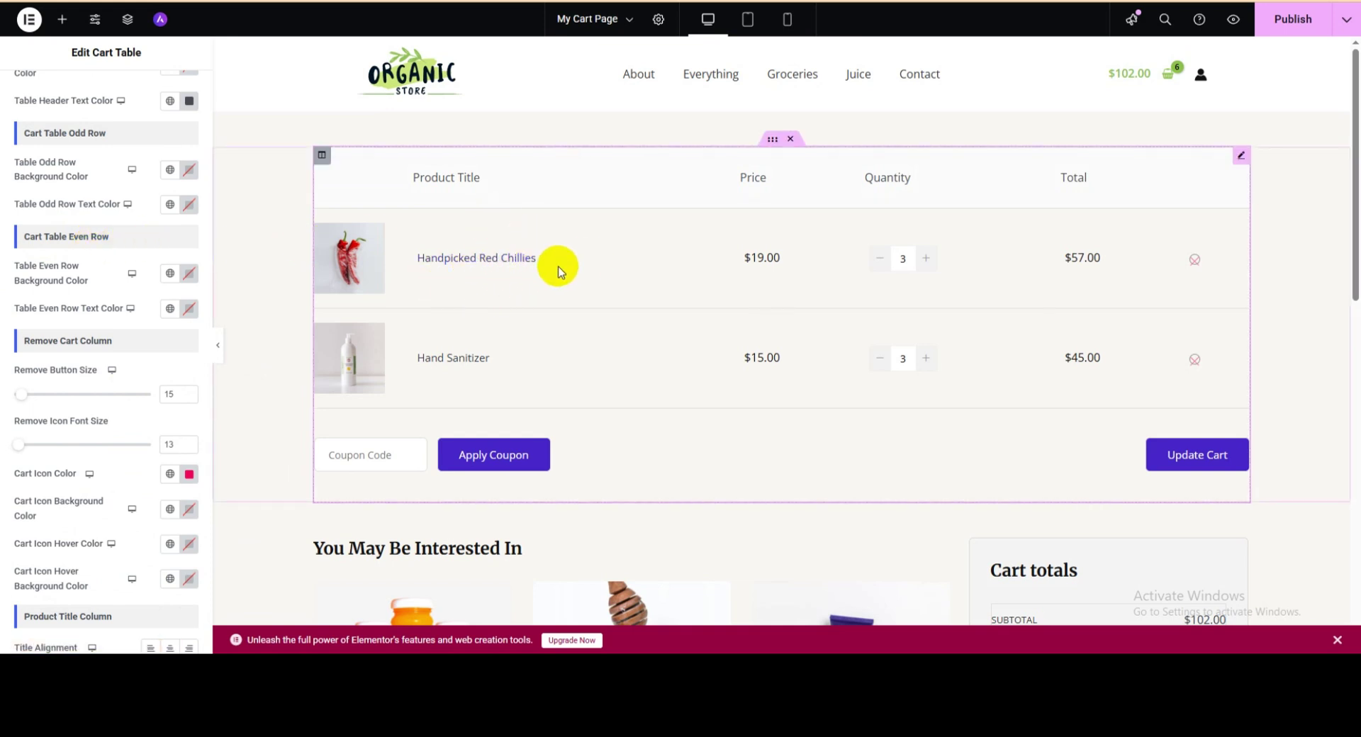
{"action": "left_click", "coordinate": [1303, 25]}
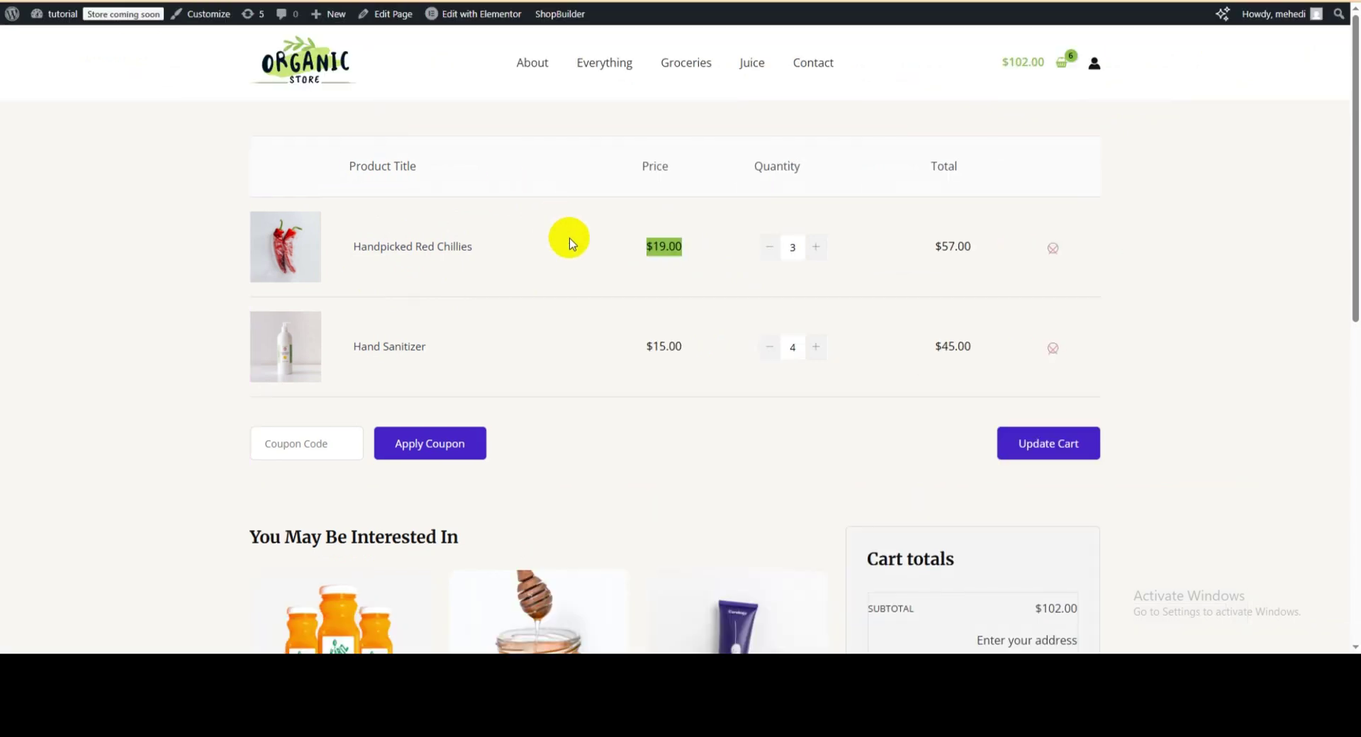
{"action": "key", "text": "F5"}
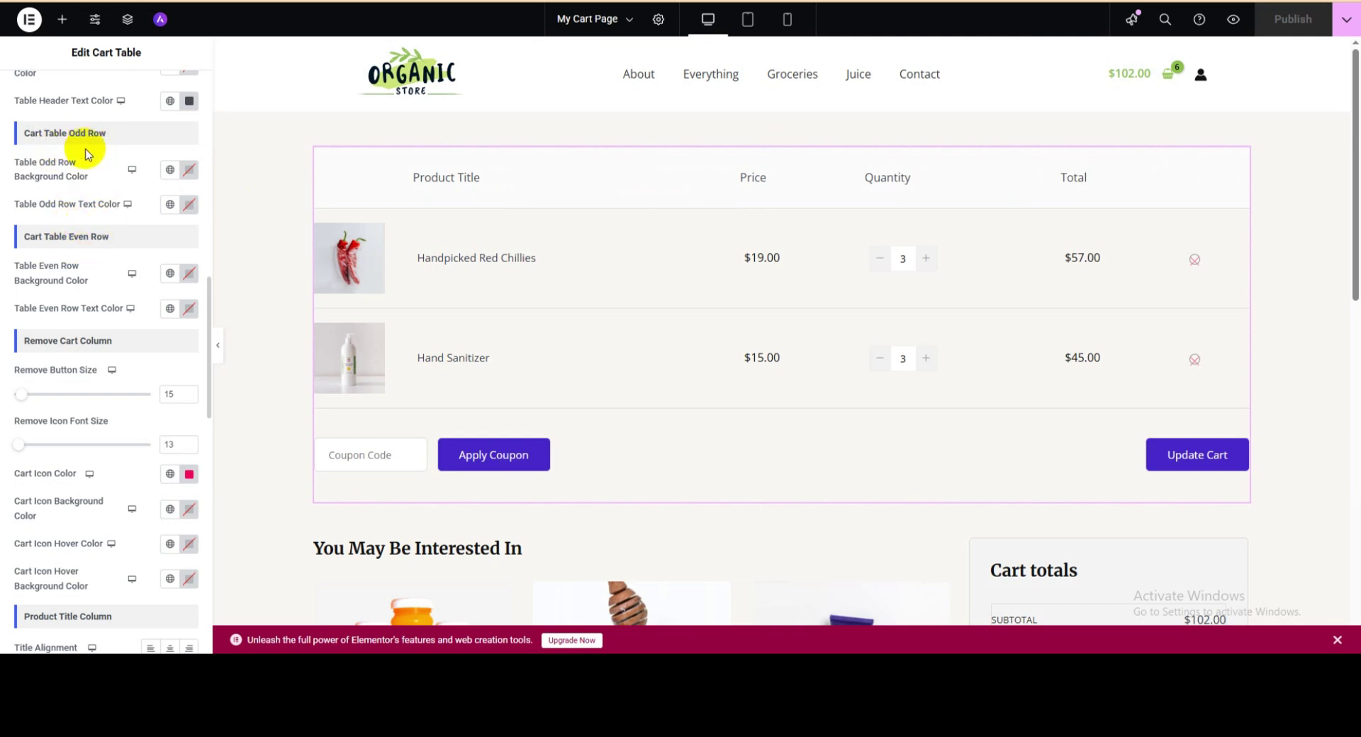
Set the background color of the cart table's odd rows to red #D12323.
{"action": "left_click", "coordinate": [186, 171]}
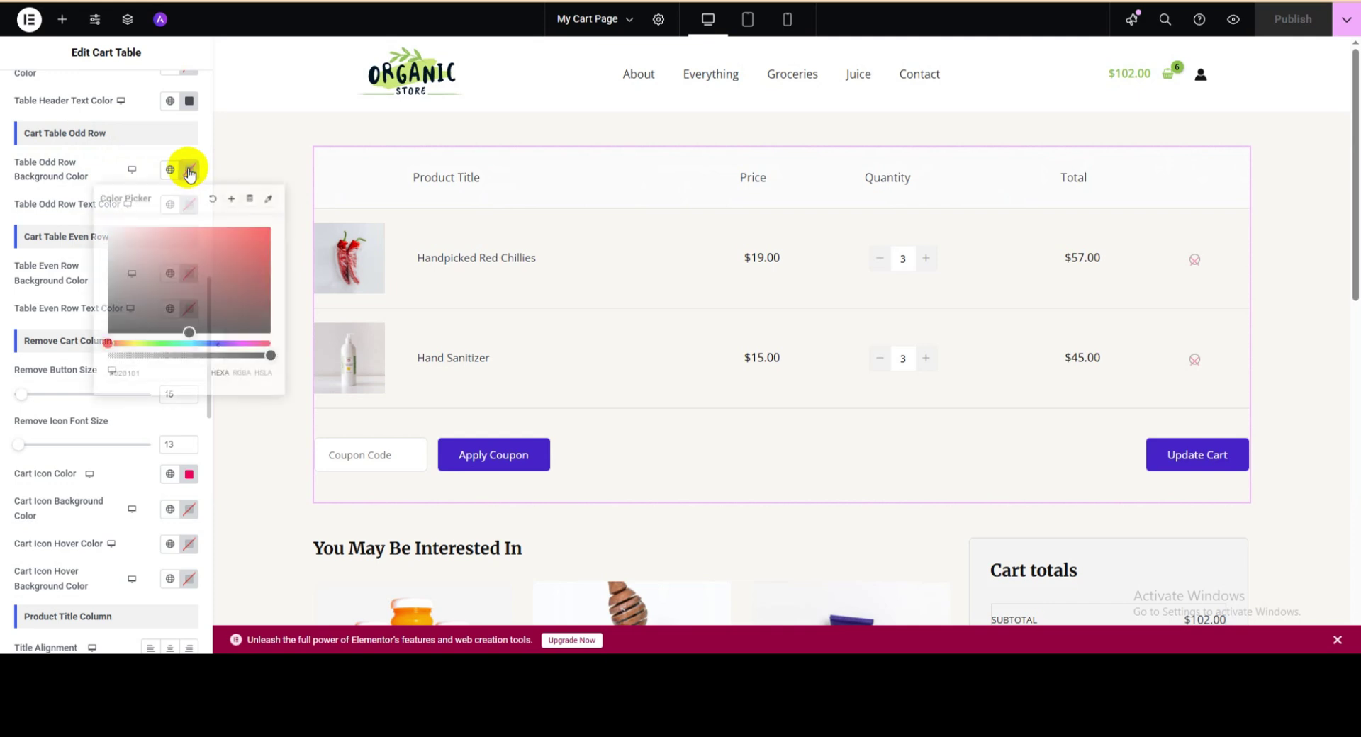
{"action": "left_click", "coordinate": [241, 246]}
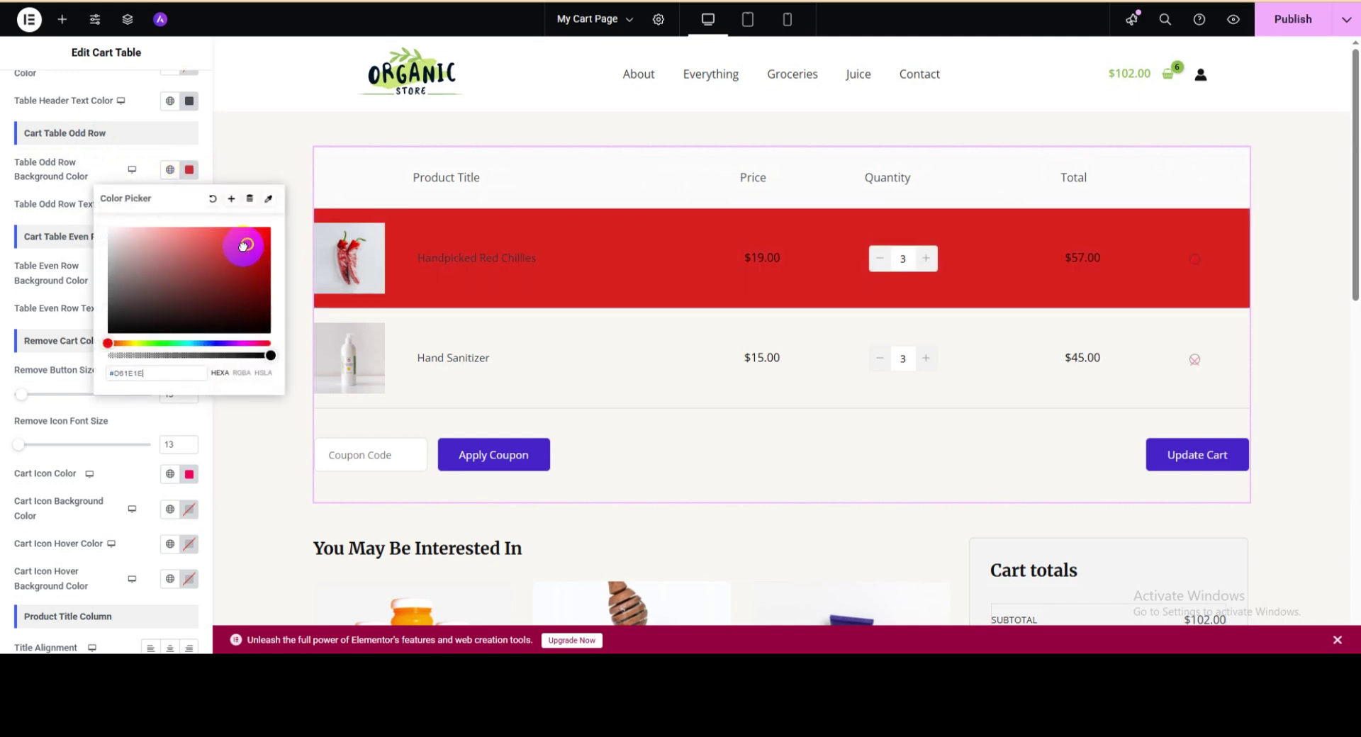
{"action": "left_click_drag", "start_coordinate": [243, 246], "coordinate": [243, 246]}
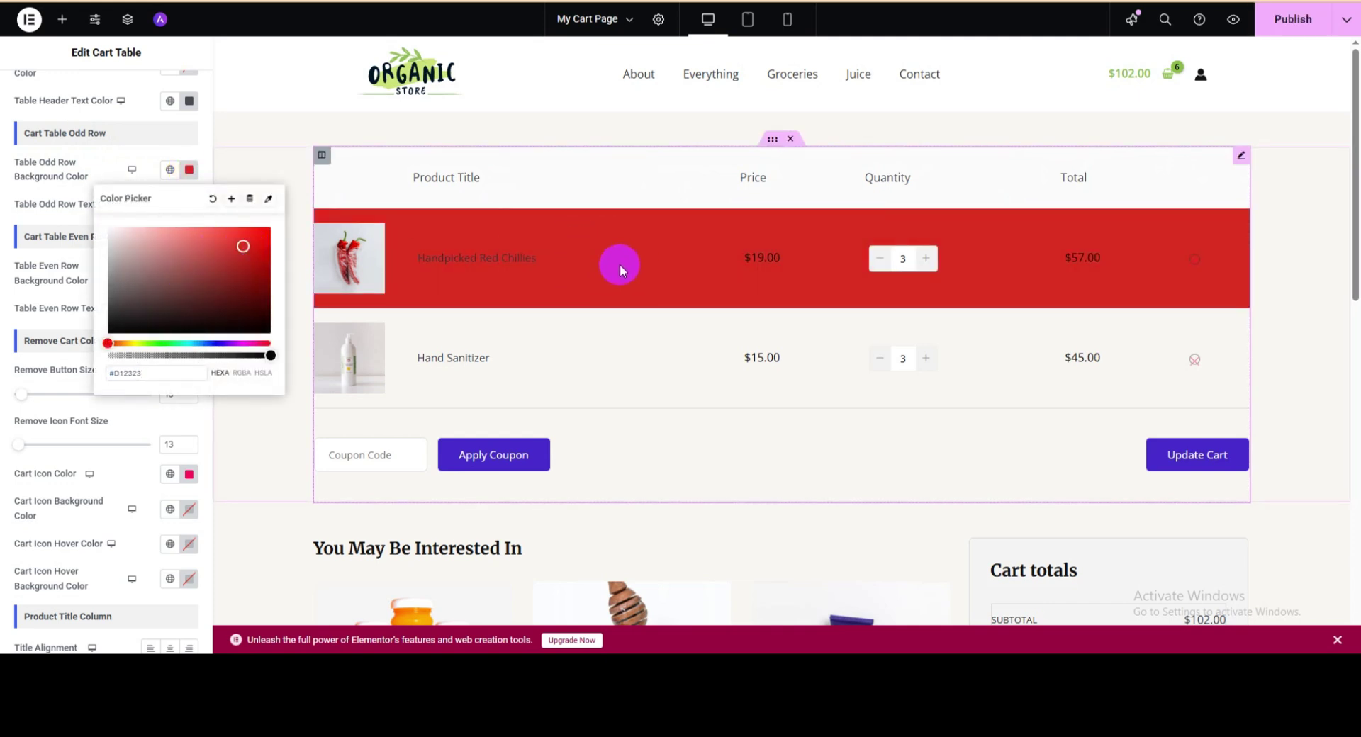
{"action": "left_click", "coordinate": [678, 268]}
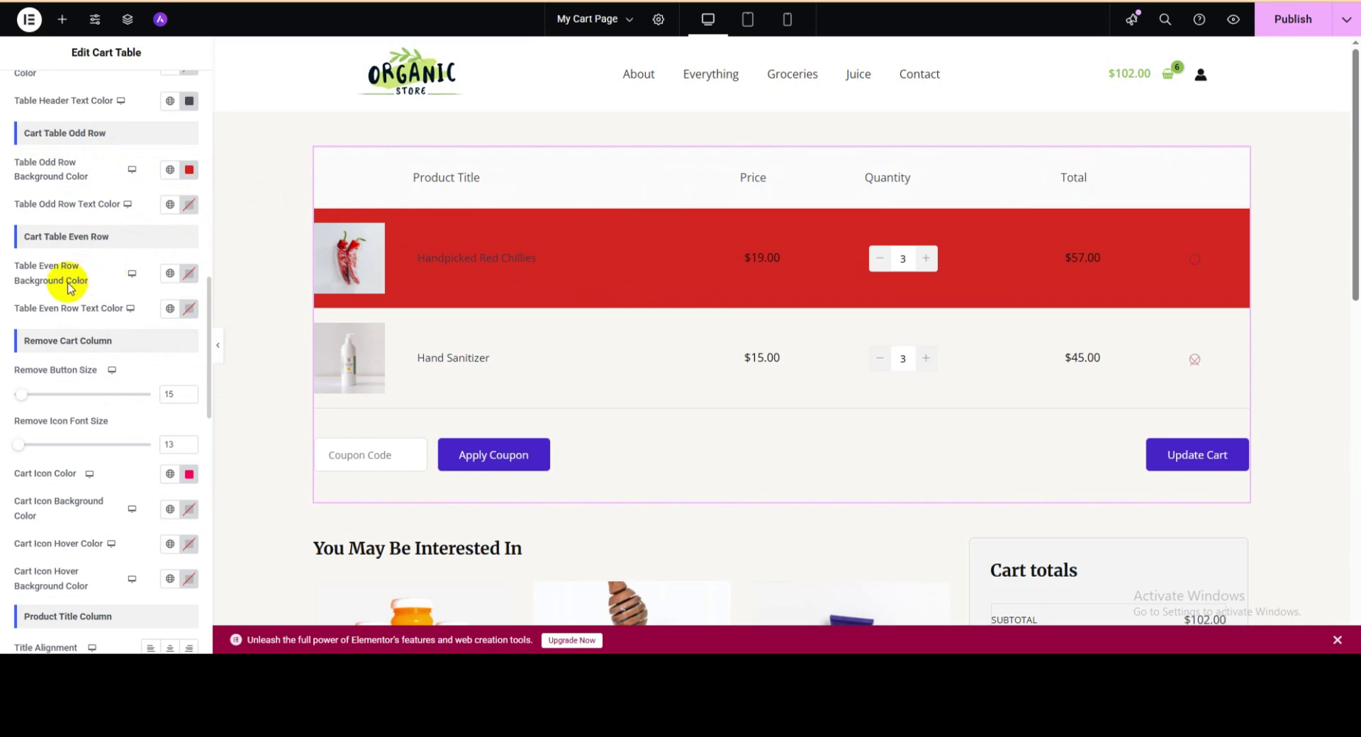
Set the background color of the cart table's even rows to violet-blue #4318BA.
{"action": "left_click", "coordinate": [189, 273]}
{"action": "left_click", "coordinate": [113, 446]}
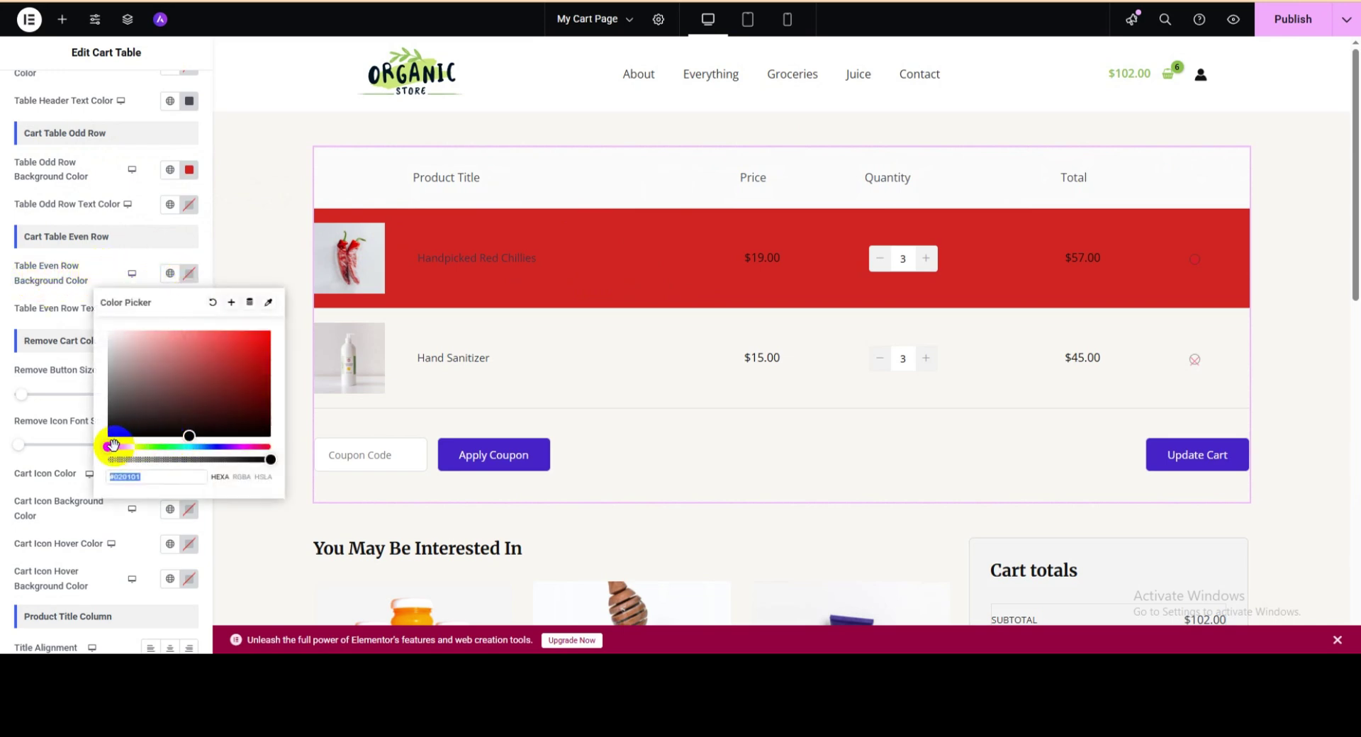
{"action": "left_click_drag", "start_coordinate": [120, 446], "coordinate": [222, 448]}
{"action": "left_click", "coordinate": [249, 360]}
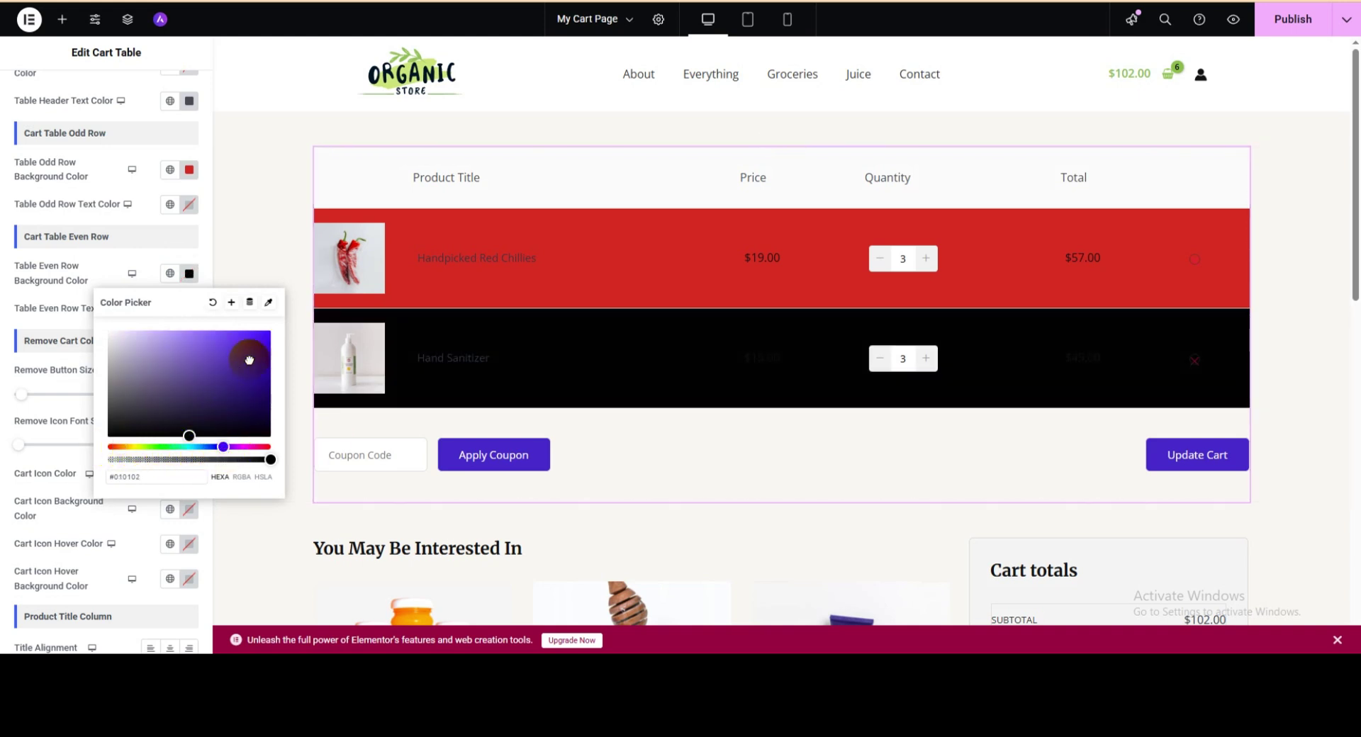
{"action": "left_click", "coordinate": [264, 466]}
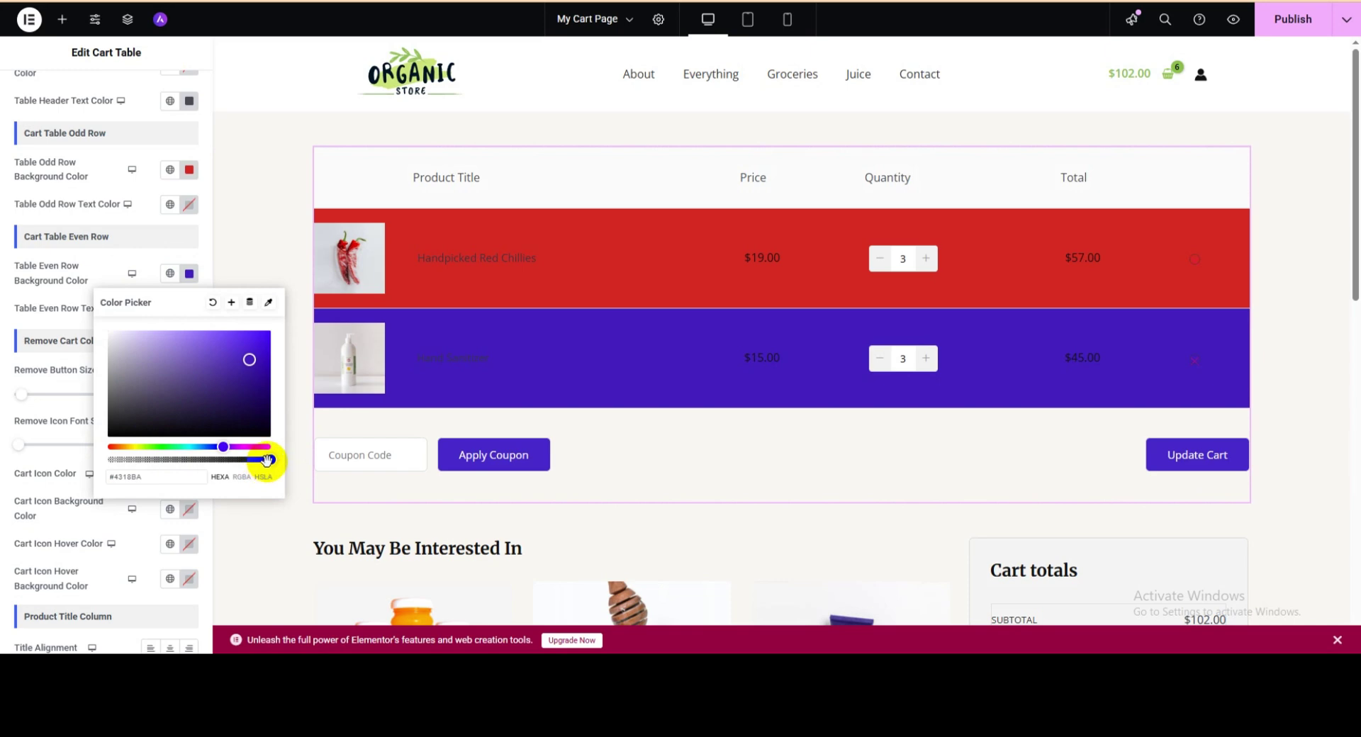
Reset the background colors of the cart table's even and odd rows to default and publish the template.
{"action": "left_click_drag", "start_coordinate": [267, 461], "coordinate": [189, 460]}
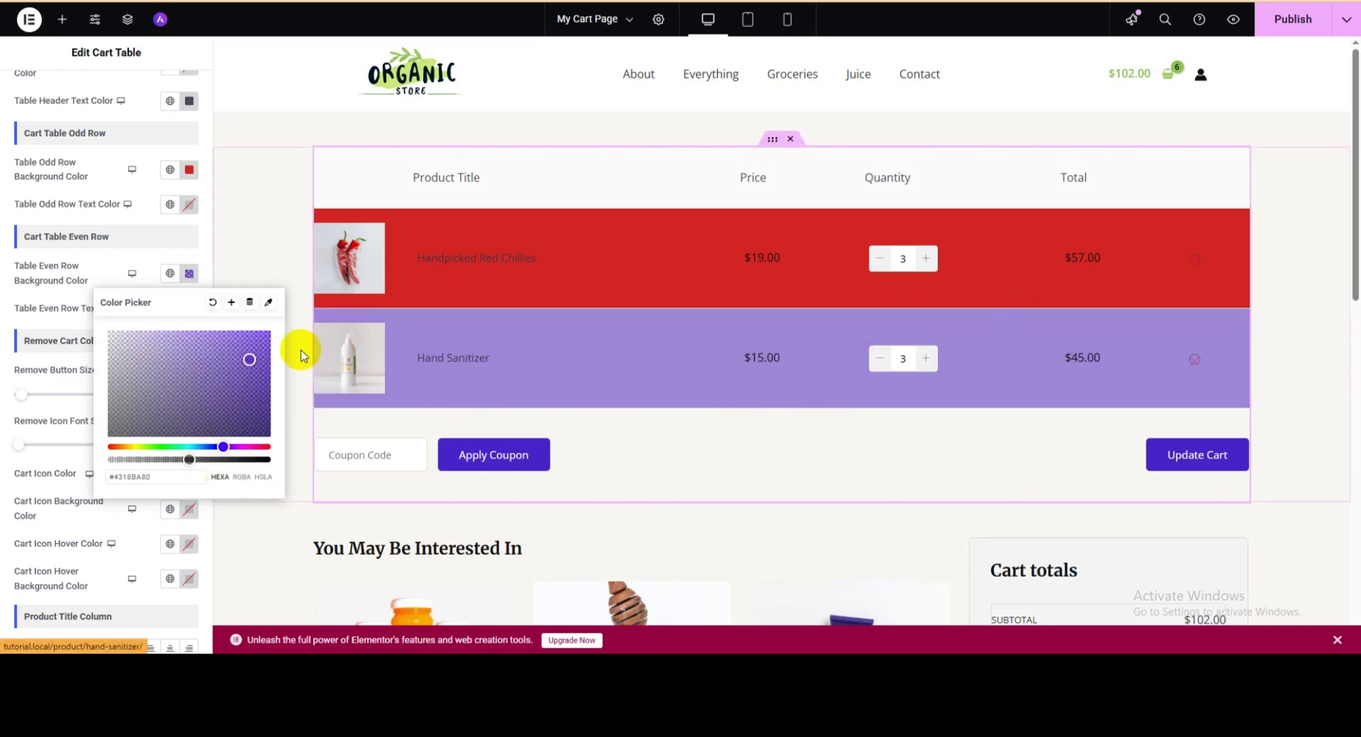
{"action": "left_click", "coordinate": [213, 305]}
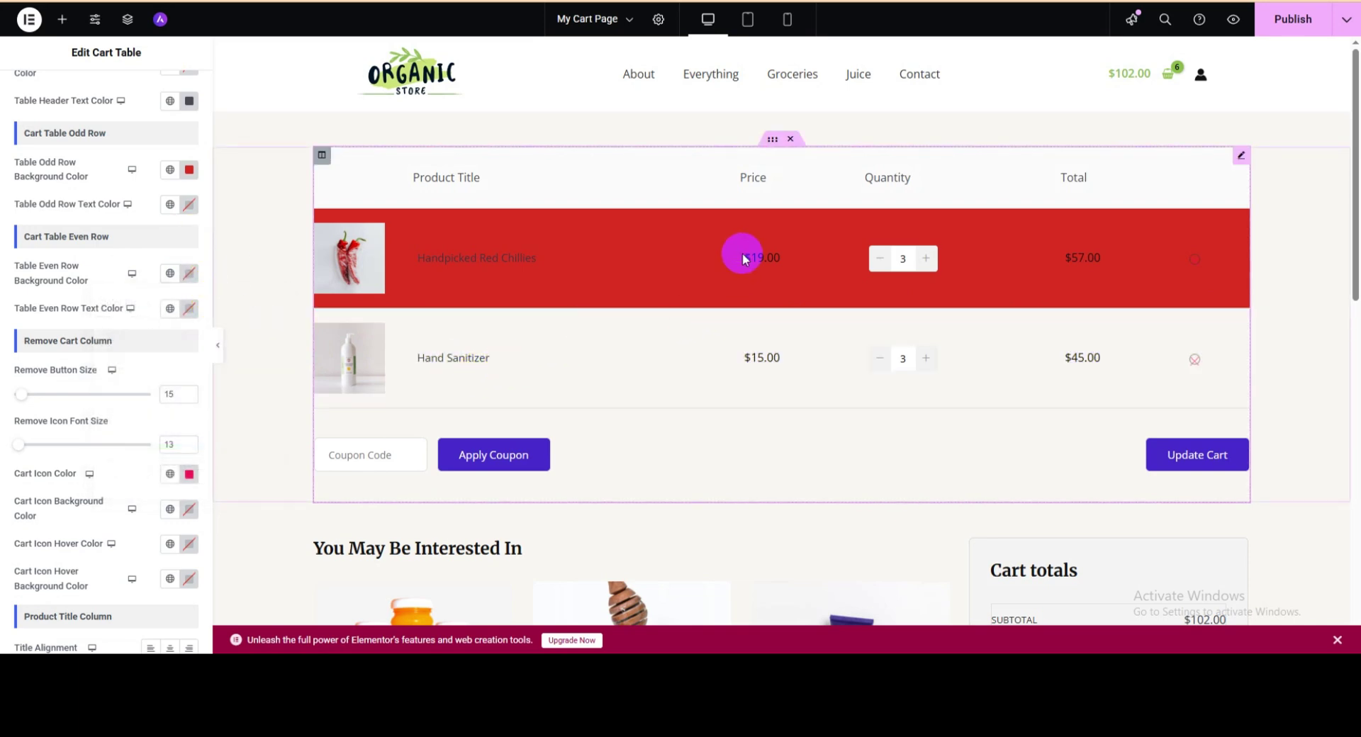
{"action": "left_click", "coordinate": [189, 170]}
{"action": "left_click", "coordinate": [212, 199]}
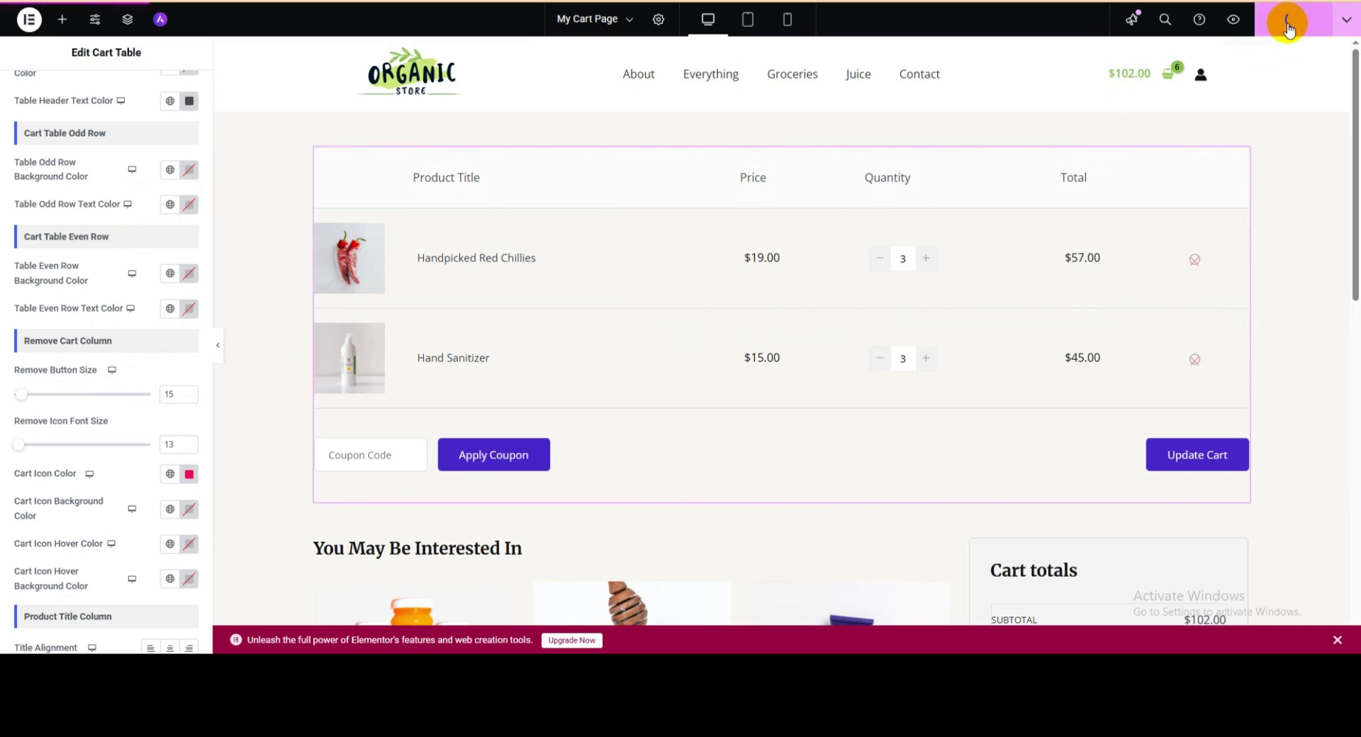
Set the Cross Sell slider widget's section title text to "You May Be Interested In These items".
{"action": "scroll", "coordinate": [717, 340], "scroll_direction": "down", "scroll_amount": 3}
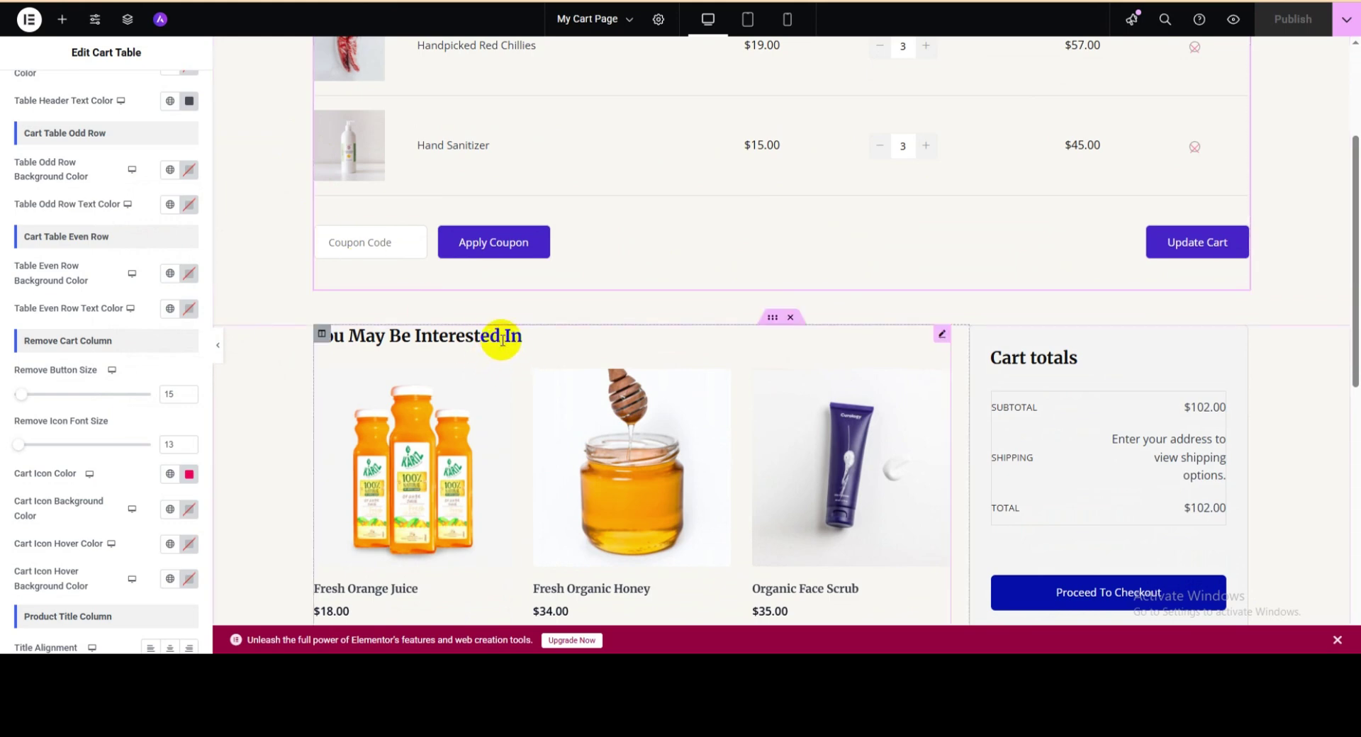
{"action": "left_click", "coordinate": [941, 335]}
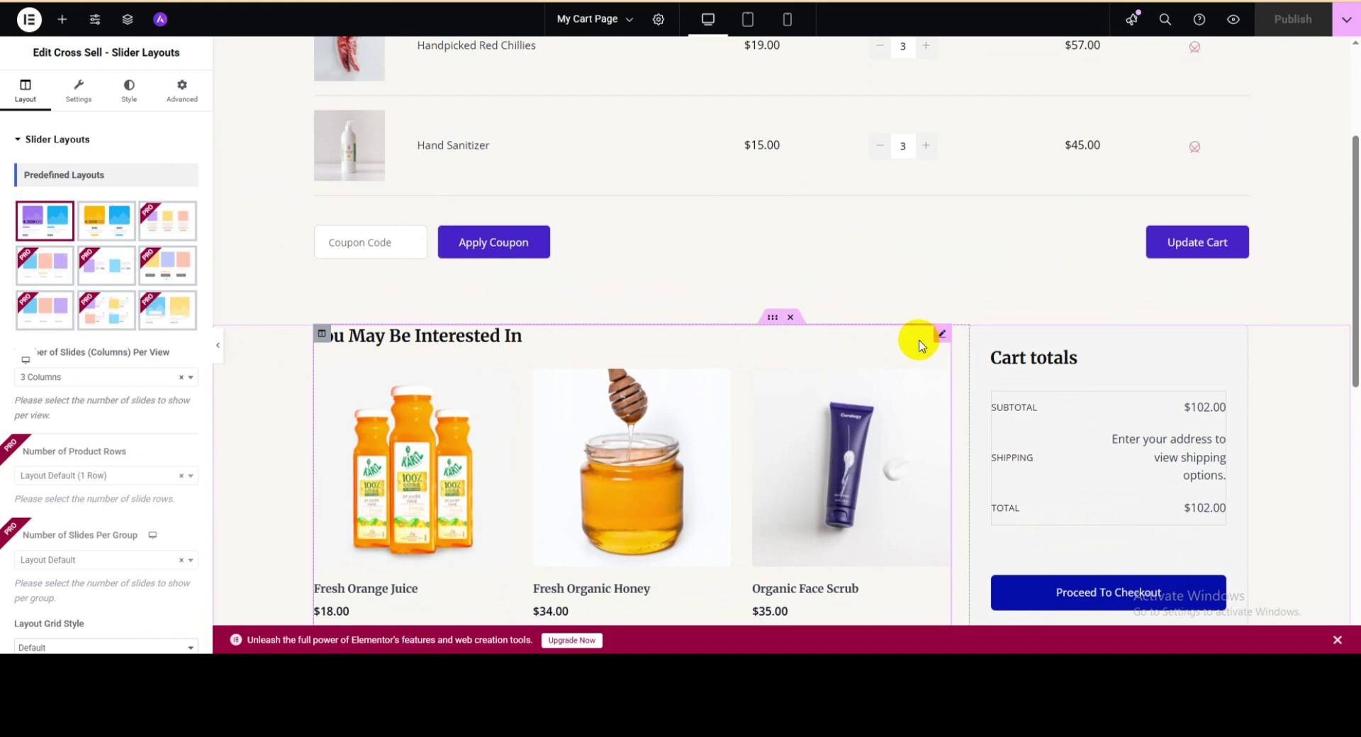
{"action": "left_click", "coordinate": [63, 106]}
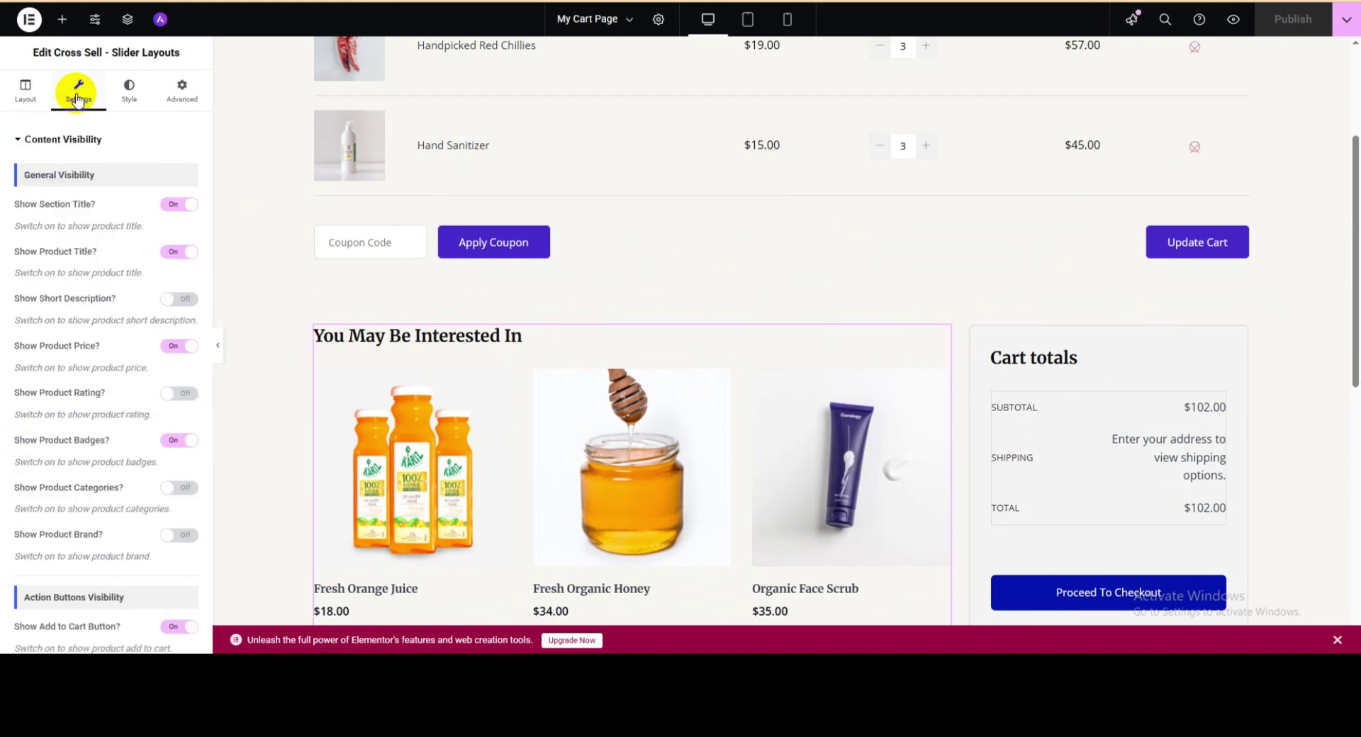
{"action": "left_click", "coordinate": [68, 140]}
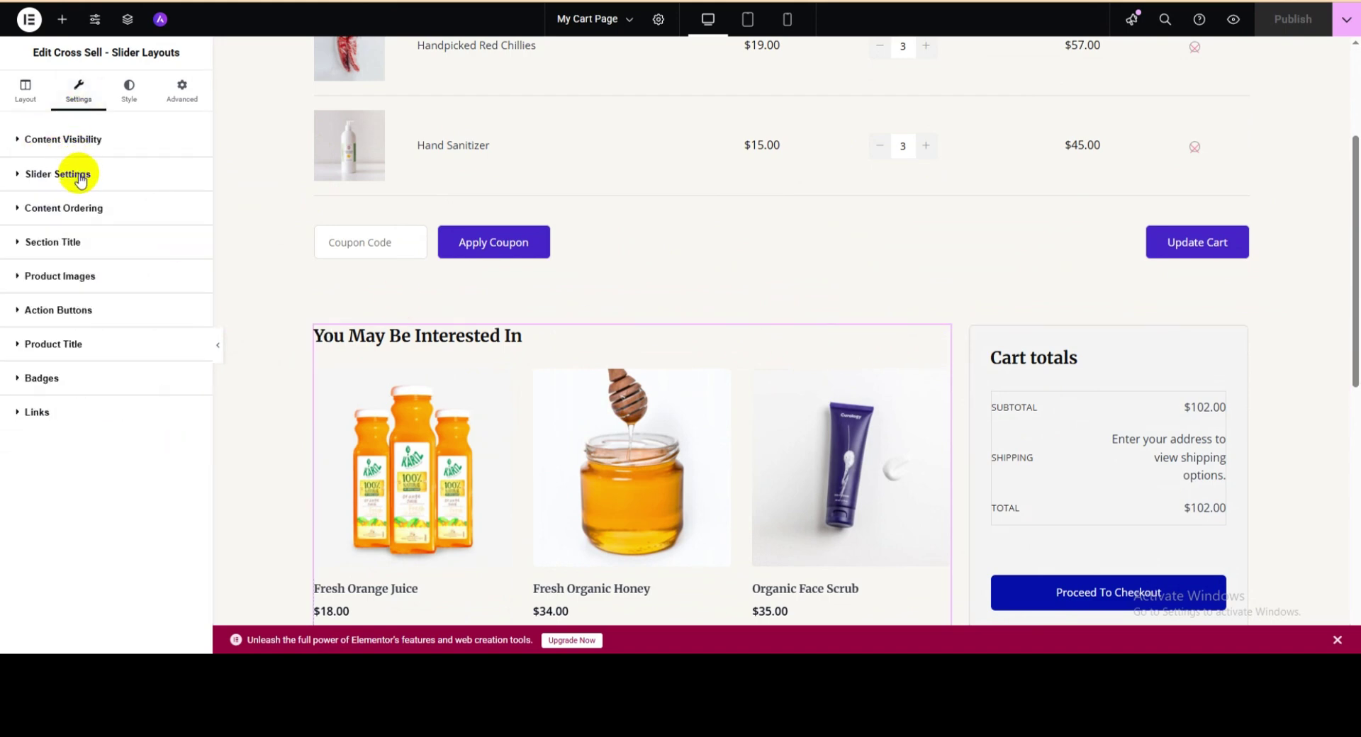
{"action": "left_click", "coordinate": [50, 243]}
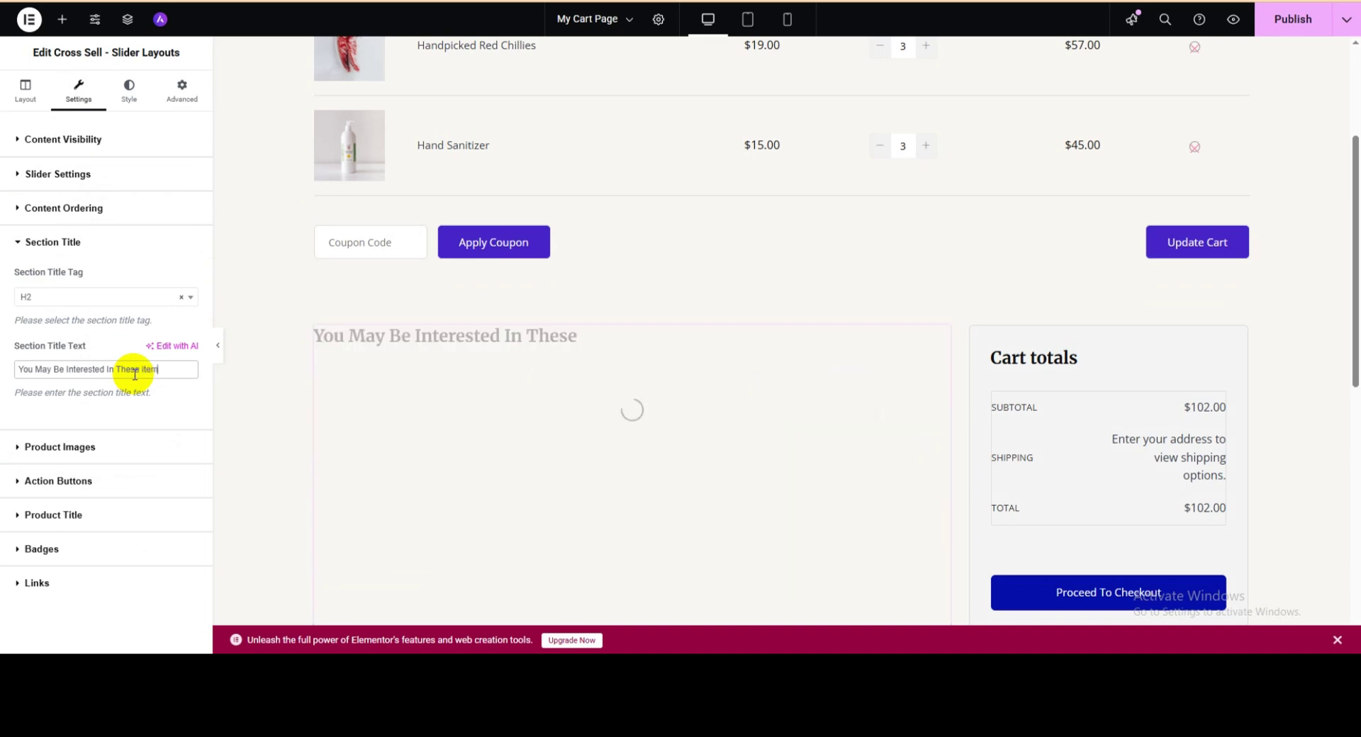
{"action": "type", "text": "ms"}
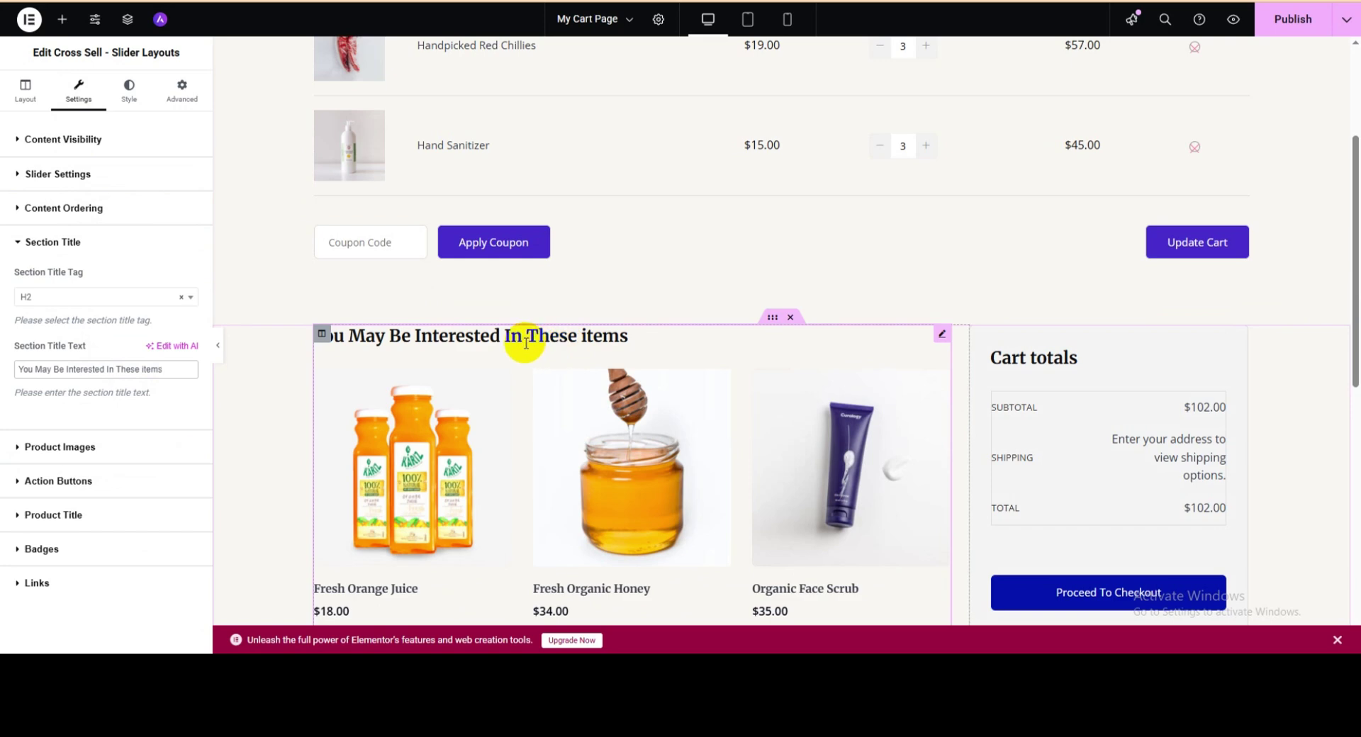
Try hiding the featured images in the Cross Sell slider, and show them again.
{"action": "scroll", "coordinate": [546, 344], "scroll_direction": "down", "scroll_amount": 1}
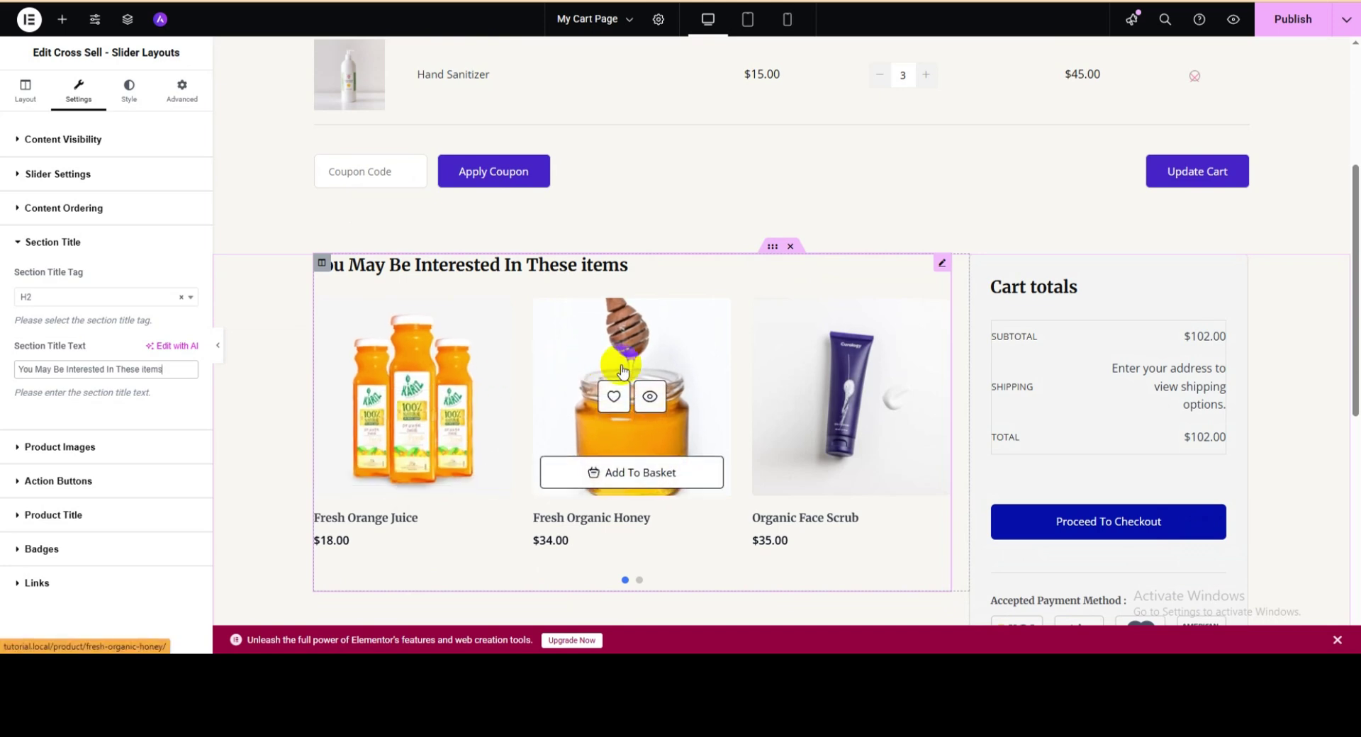
{"action": "left_click", "coordinate": [64, 446]}
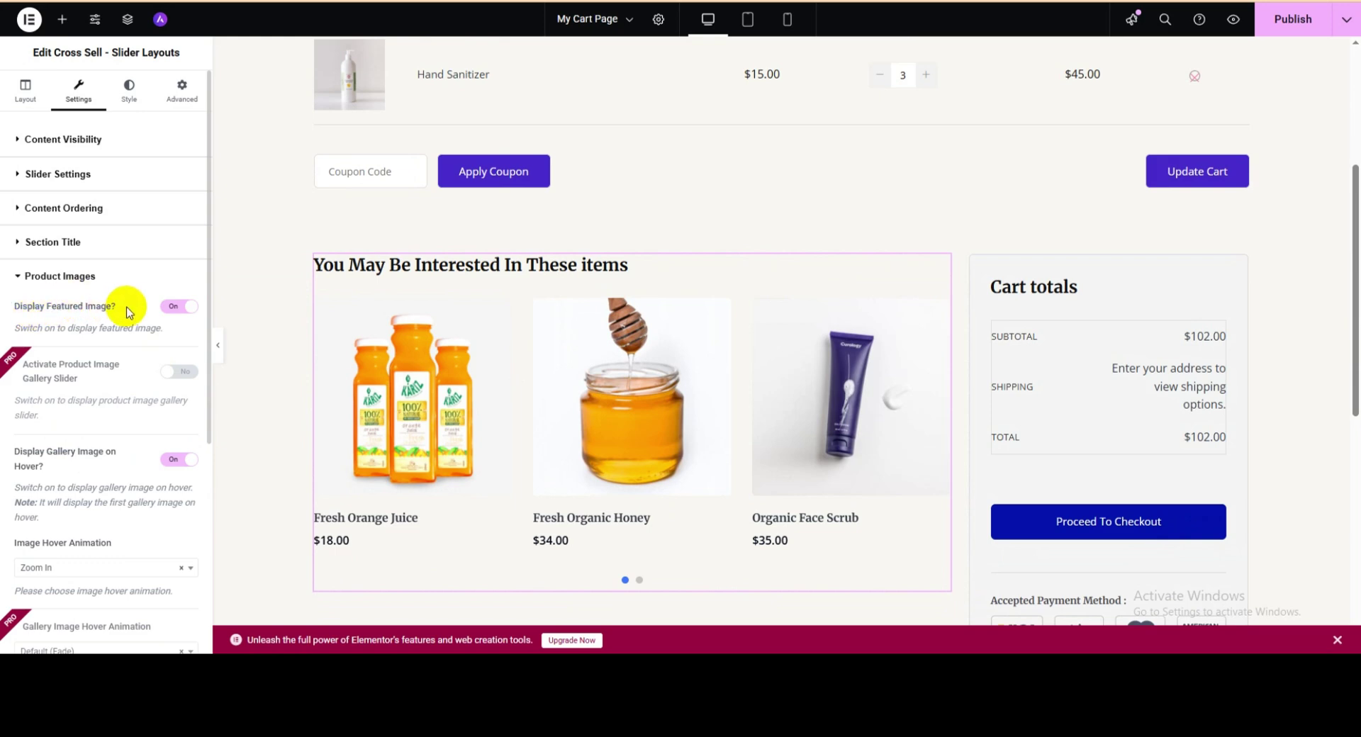
{"action": "left_click", "coordinate": [179, 307]}
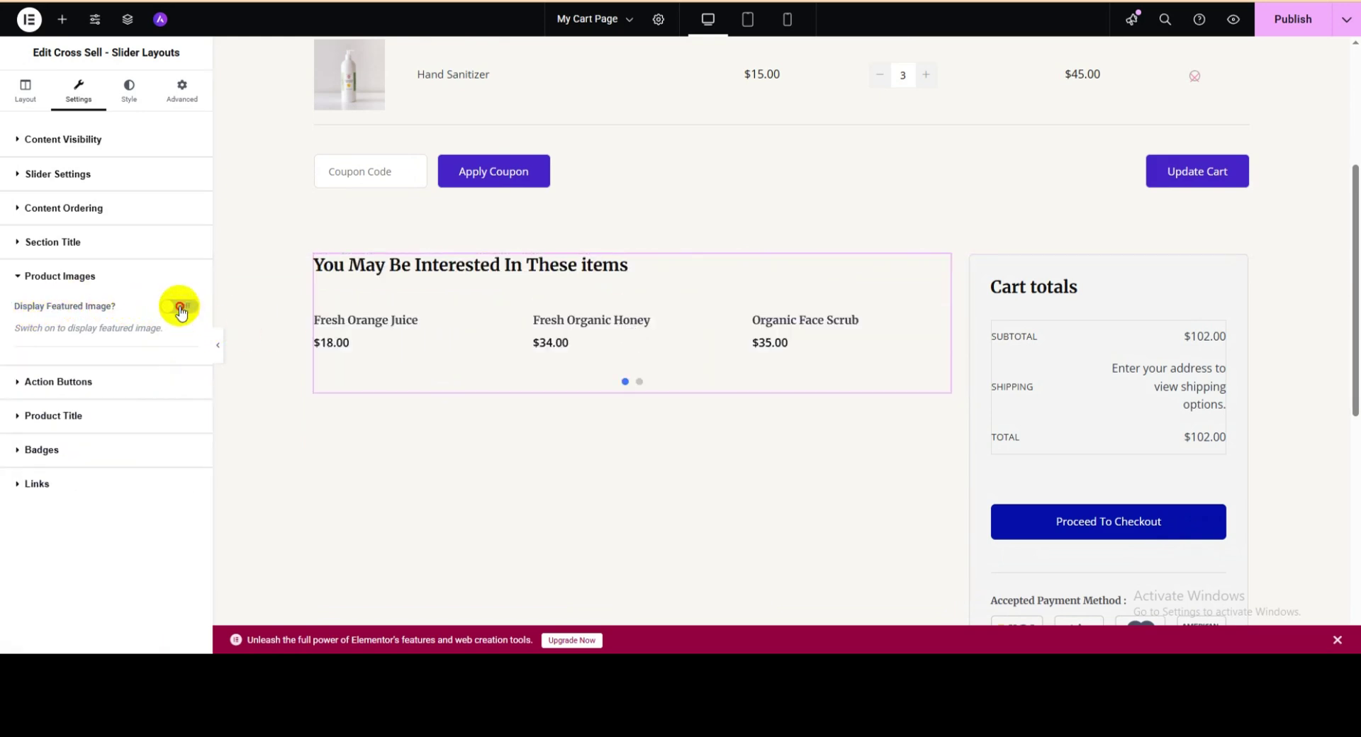
{"action": "left_click", "coordinate": [179, 307]}
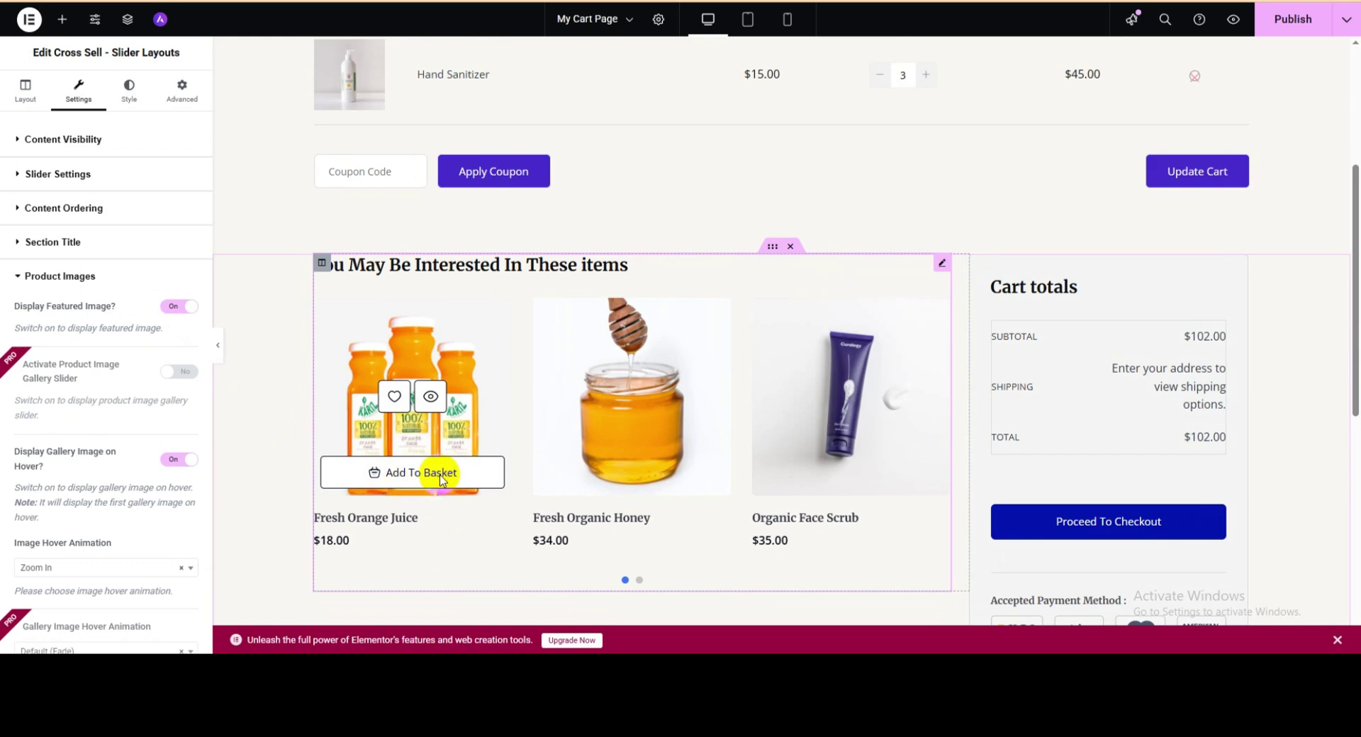
{"action": "left_click", "coordinate": [88, 281]}
Turn off the add-to-cart text and the add-to-cart icon for the Cross Sell slider's action buttons.
{"action": "left_click", "coordinate": [62, 309]}
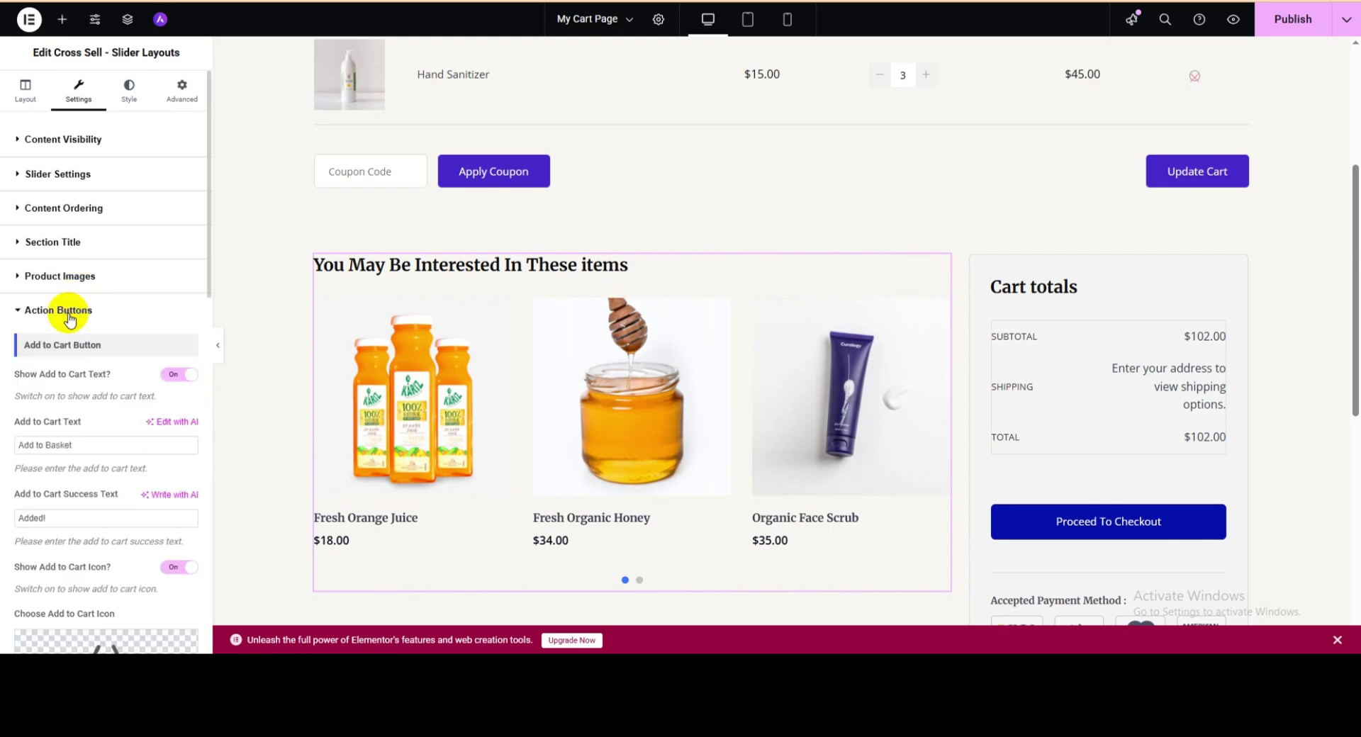
{"action": "left_click", "coordinate": [178, 374]}
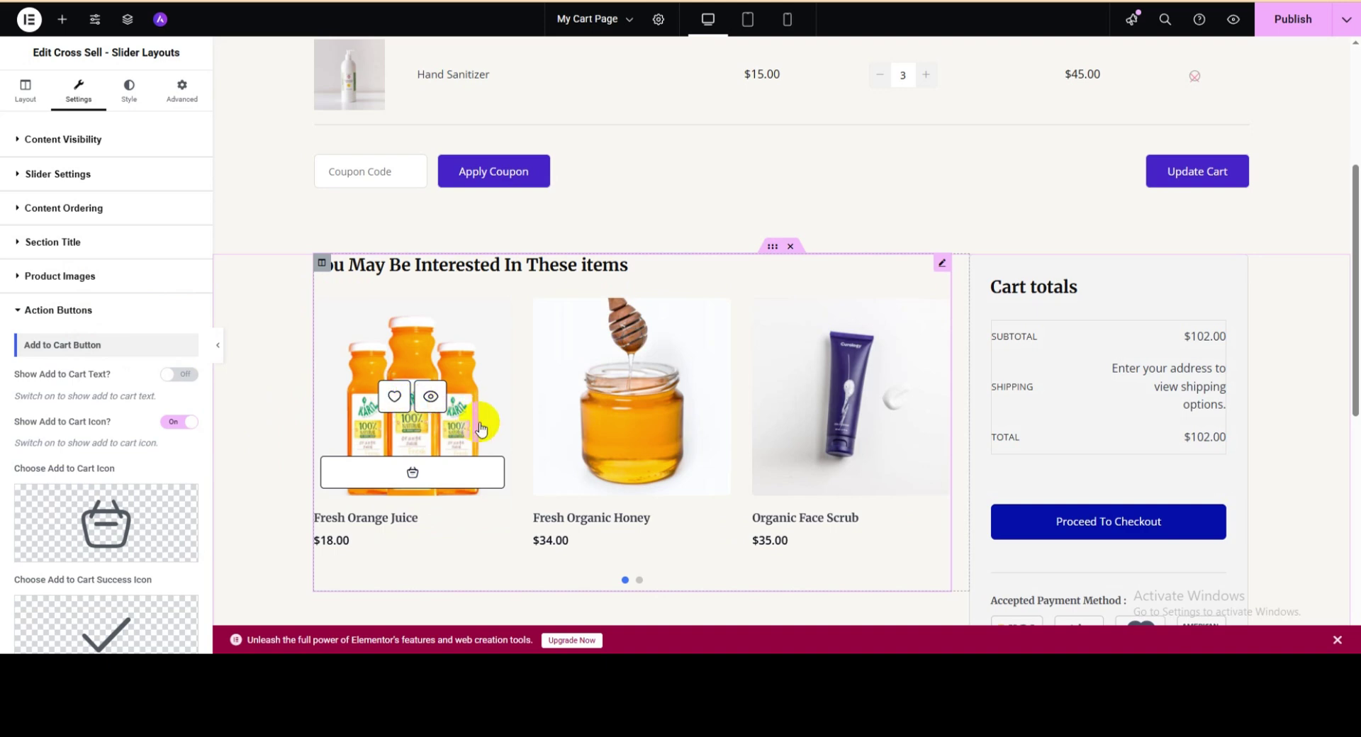
{"action": "left_click", "coordinate": [186, 423]}
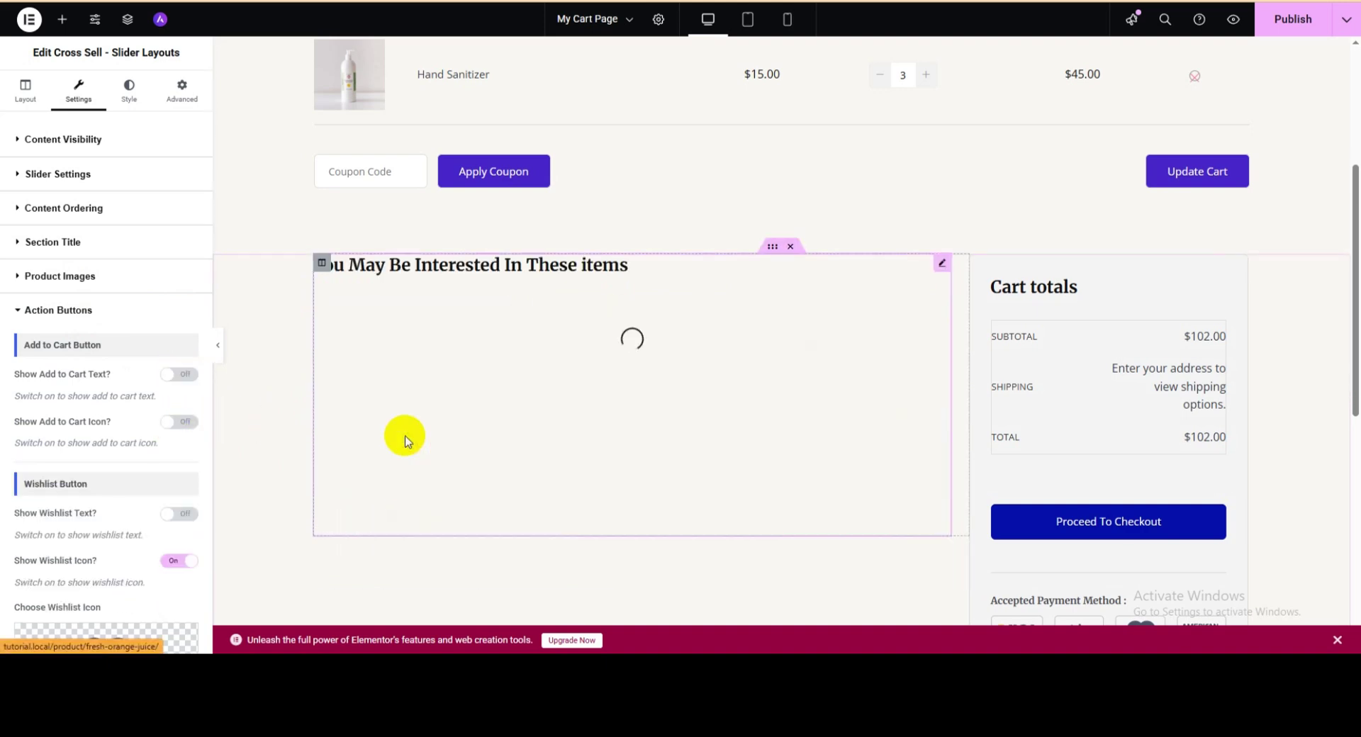
Turn the Cross Sell slider's add-to-cart text back on, change it to "Buy Now" and publish the template.
{"action": "left_click", "coordinate": [177, 374]}
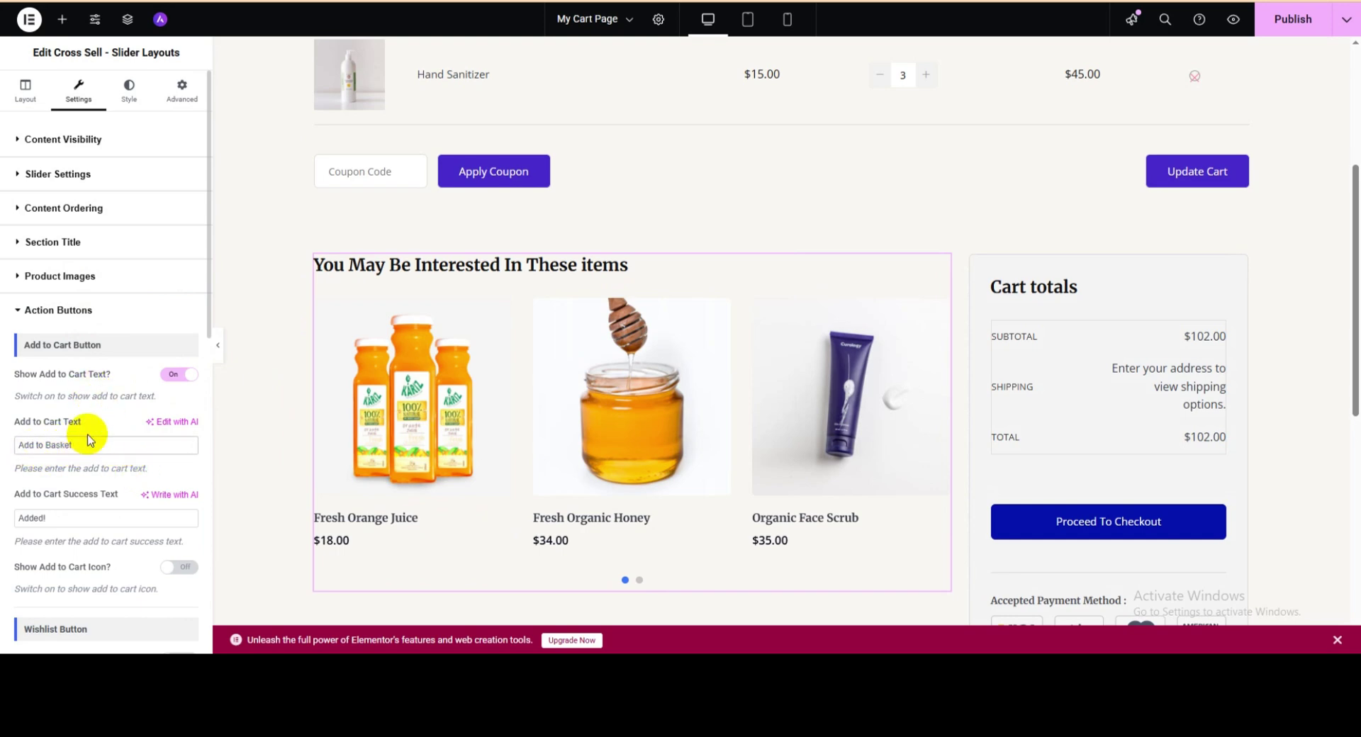
{"action": "key", "text": "BackSpace"}
{"action": "key", "text": "BackSpace"}
{"action": "key", "text": "BackSpace"}
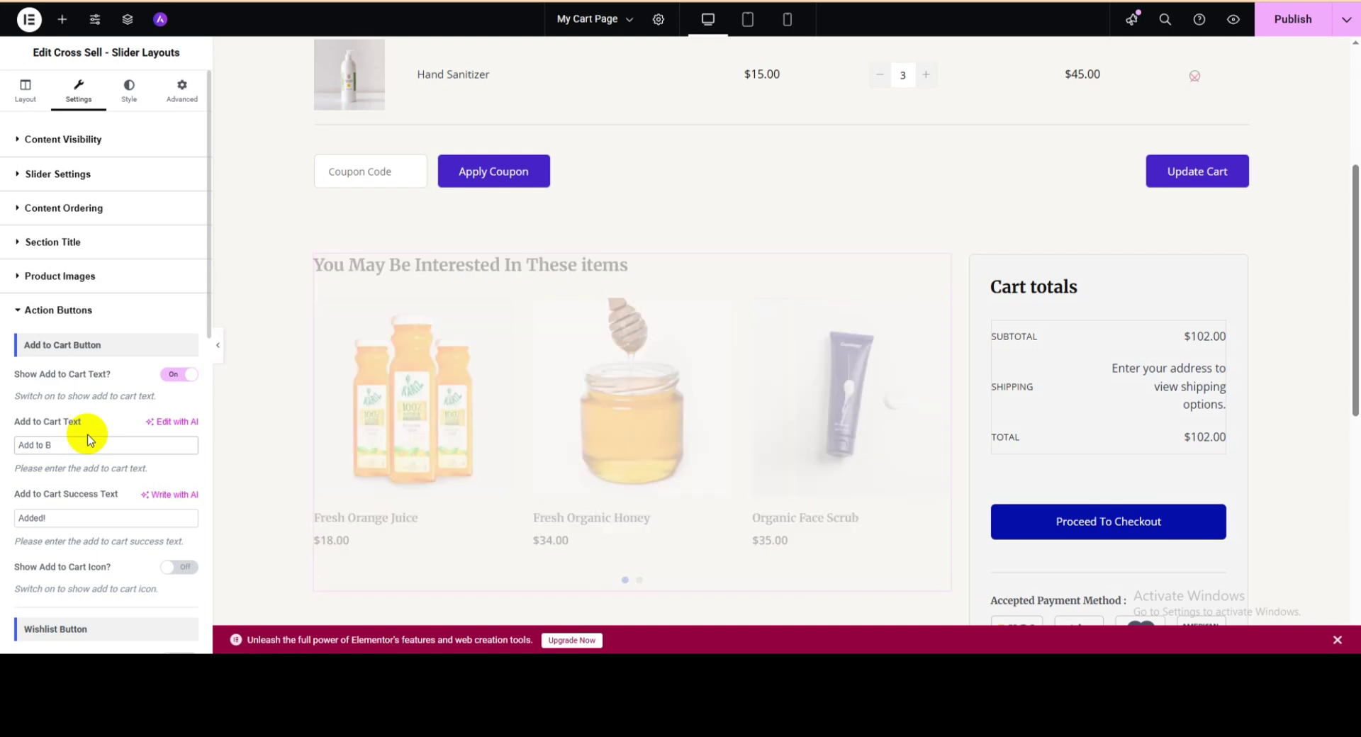
{"action": "key", "text": "BackSpace"}
{"action": "key", "text": "BackSpace"}
{"action": "key", "text": "BackSpace"}
{"action": "key", "text": "BackSpace"}
{"action": "key", "text": "BackSpace"}
{"action": "key", "text": "BackSpace"}
{"action": "key", "text": "BackSpace"}
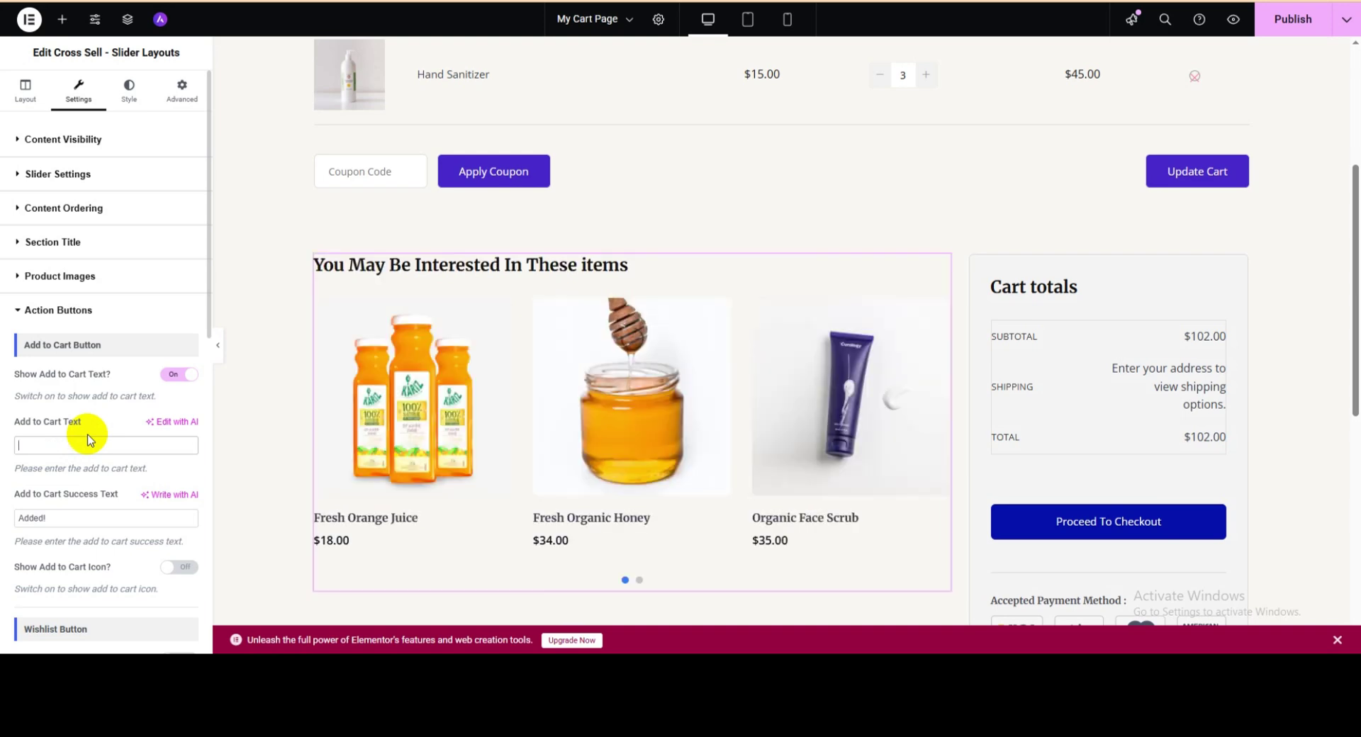
{"action": "type", "text": "Buy "}
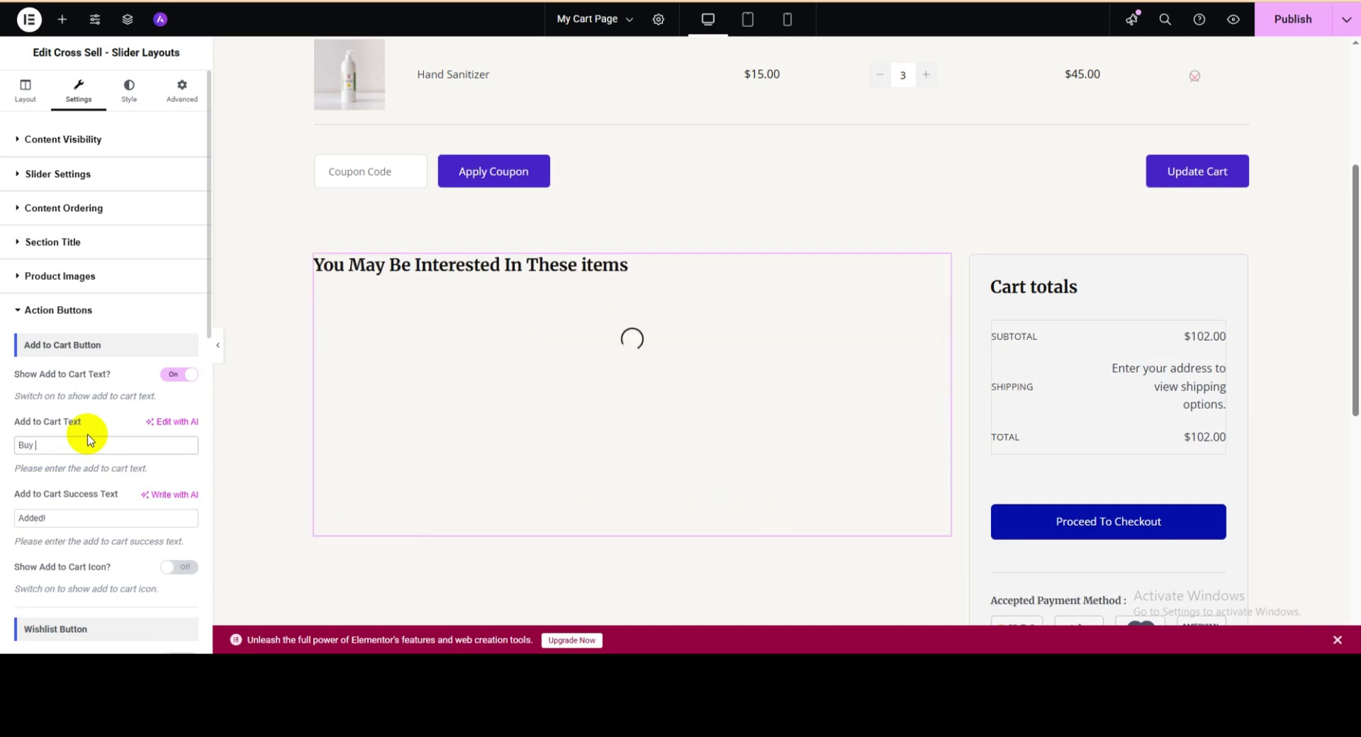
{"action": "type", "text": "Now"}
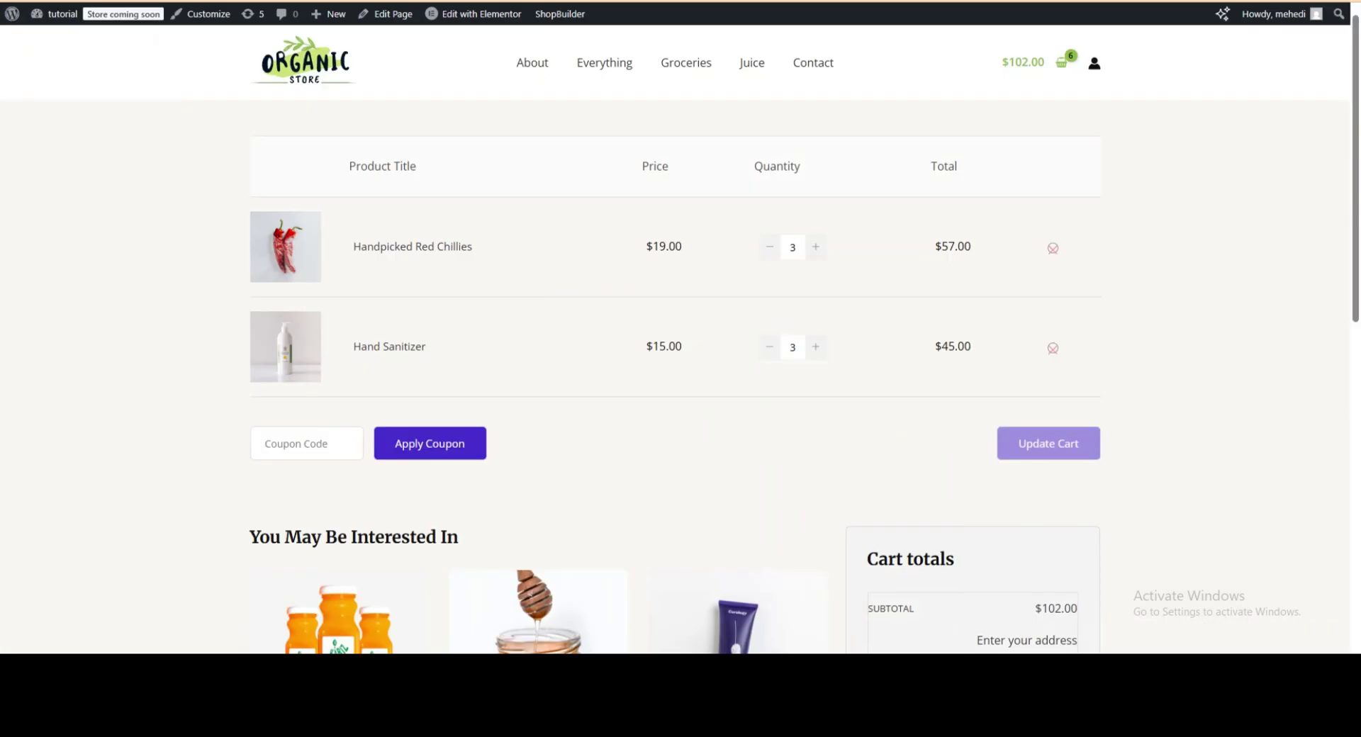
Check the cross-sell section title, product buttons and Cart totals heading on the live cart page.
{"action": "scroll", "coordinate": [616, 249], "scroll_direction": "down", "scroll_amount": 3}
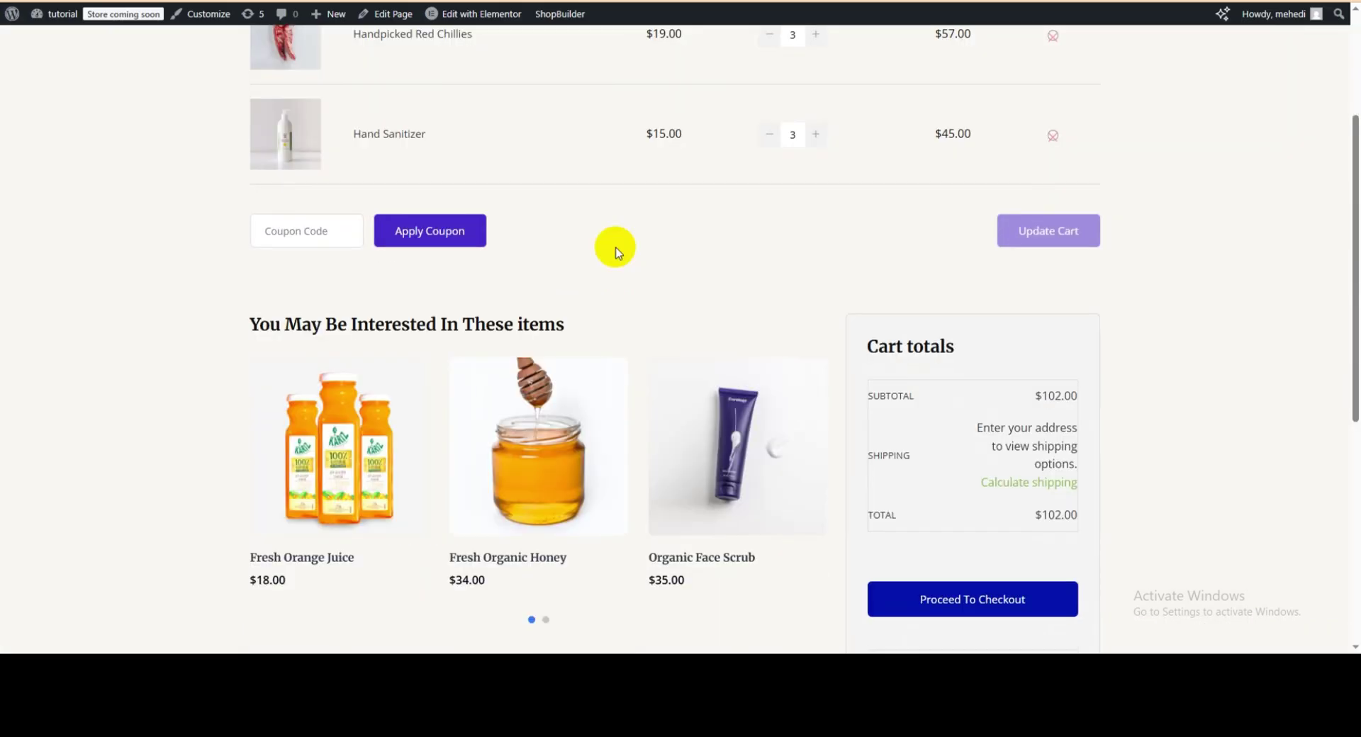
{"action": "left_click_drag", "start_coordinate": [586, 328], "coordinate": [282, 325]}
{"action": "scroll", "coordinate": [539, 386], "scroll_direction": "down", "scroll_amount": 2}
{"action": "scroll", "coordinate": [692, 429], "scroll_direction": "up", "scroll_amount": 2}
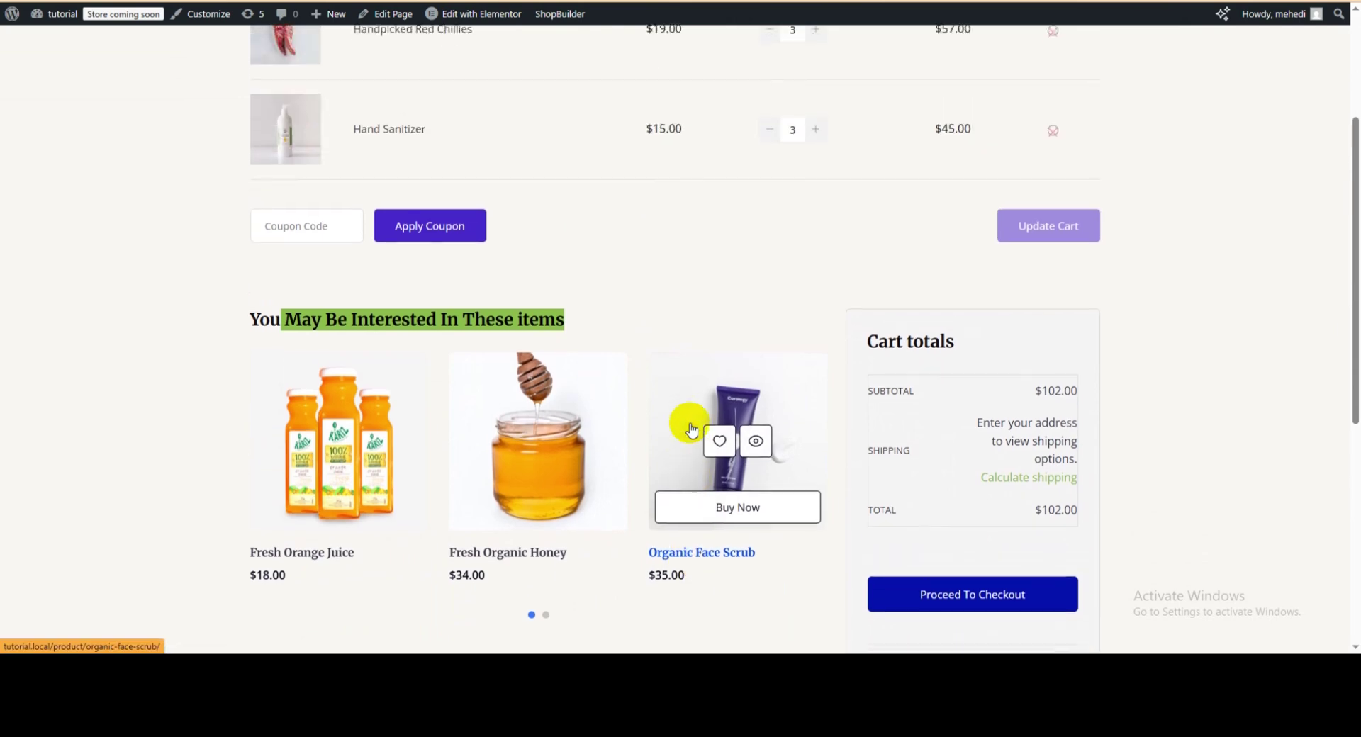
{"action": "left_click", "coordinate": [964, 349]}
{"action": "left_click_drag", "start_coordinate": [965, 348], "coordinate": [868, 346]}
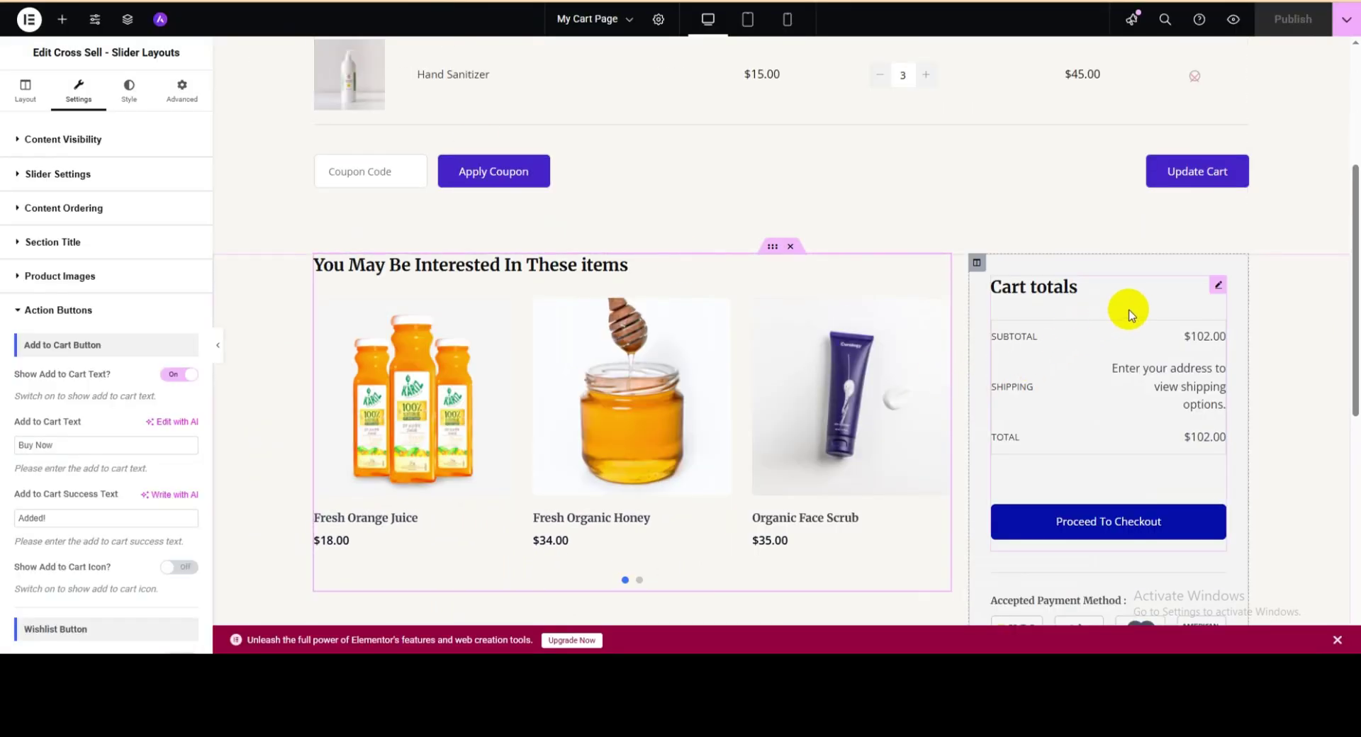
Try the title visibility switch in the Cart Totals widget, leaving the title shown.
{"action": "left_click", "coordinate": [1216, 287]}
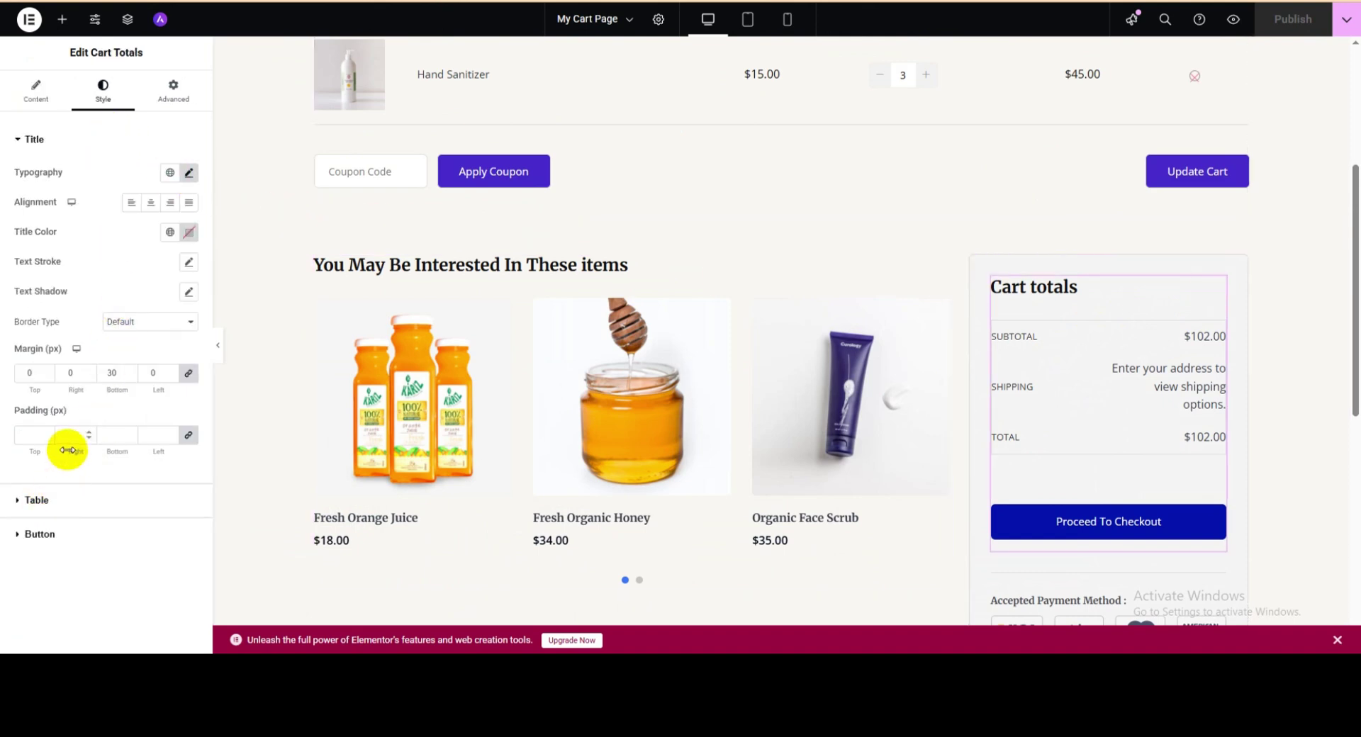
{"action": "left_click", "coordinate": [34, 100]}
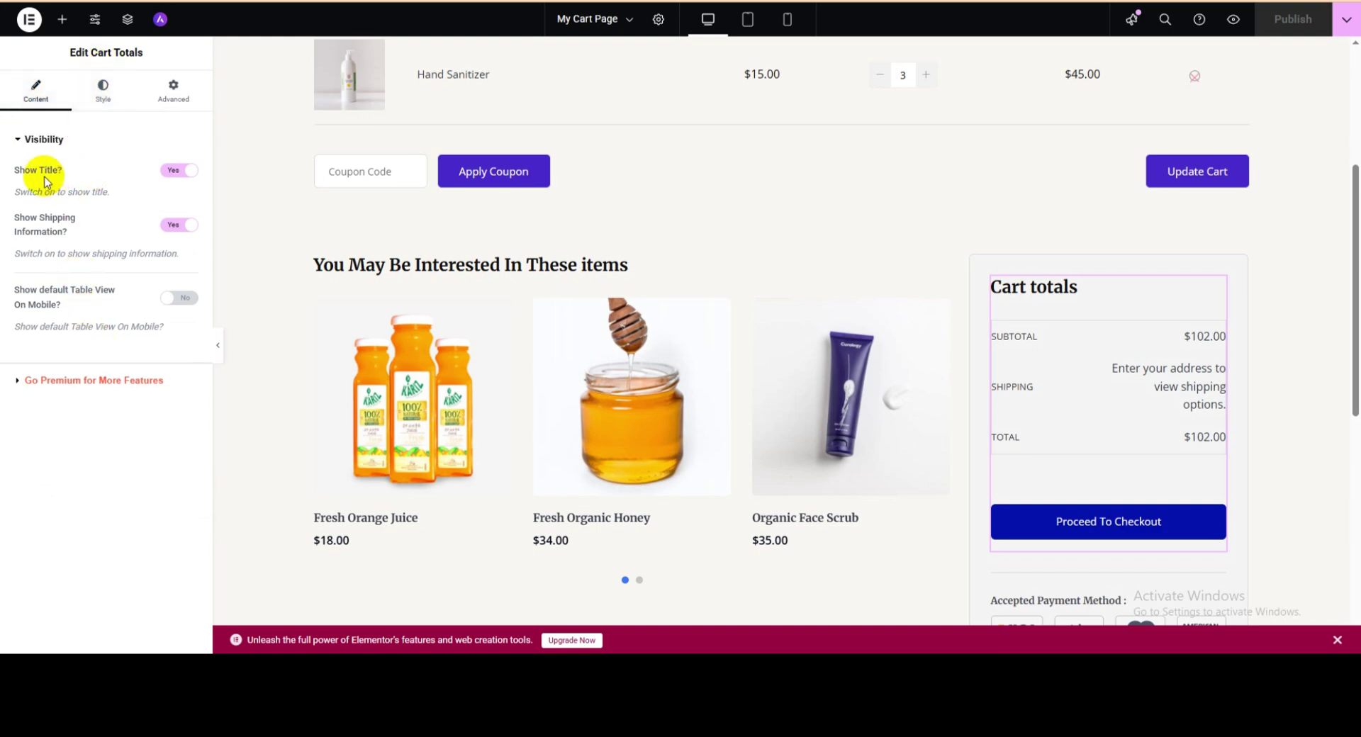
{"action": "left_click", "coordinate": [174, 170]}
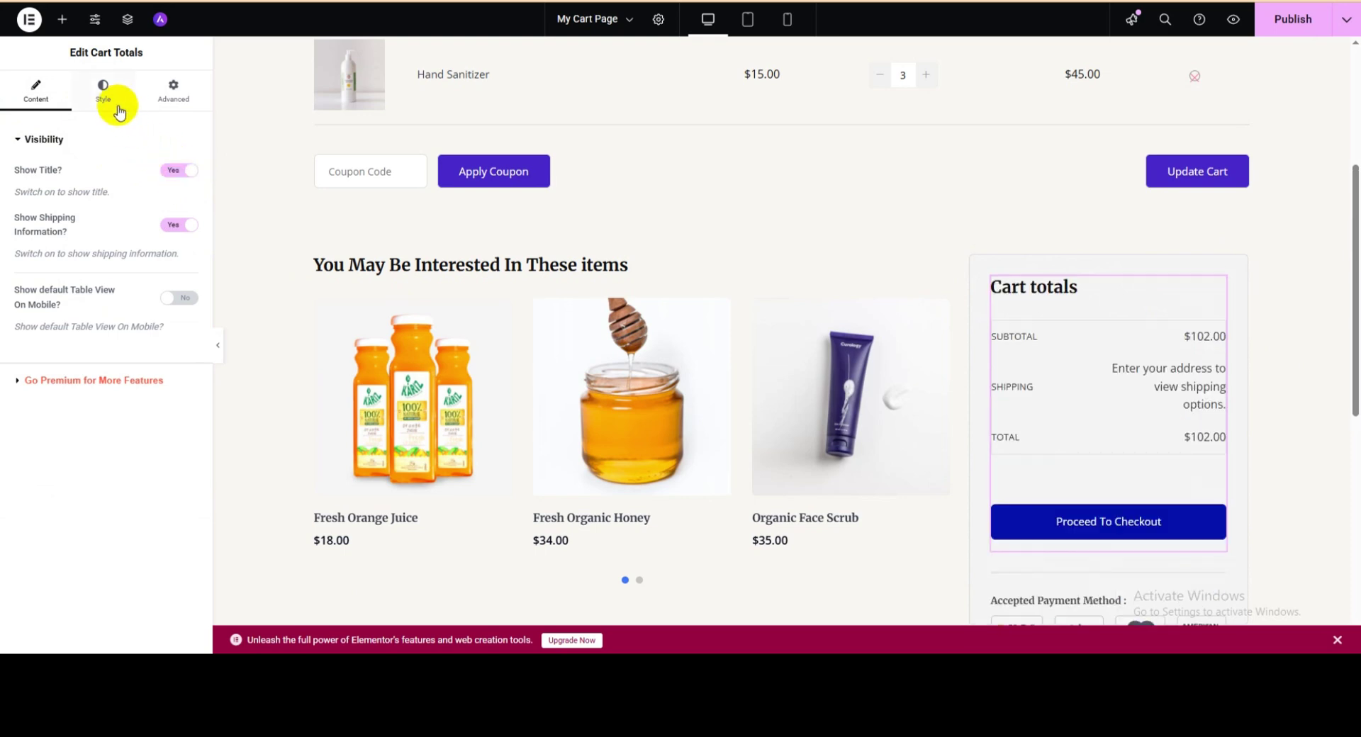
Review the Cart Totals widget's style options for the title, table and button.
{"action": "left_click", "coordinate": [103, 92]}
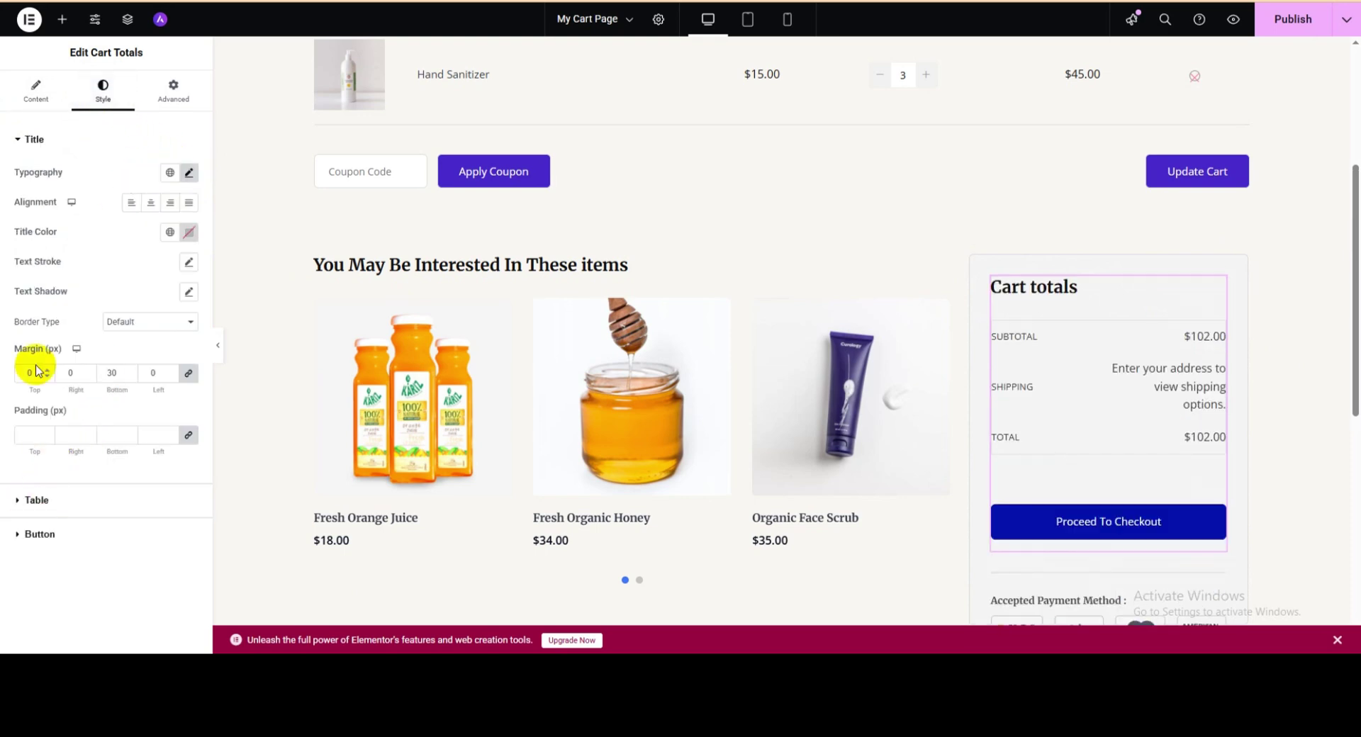
{"action": "left_click", "coordinate": [30, 500]}
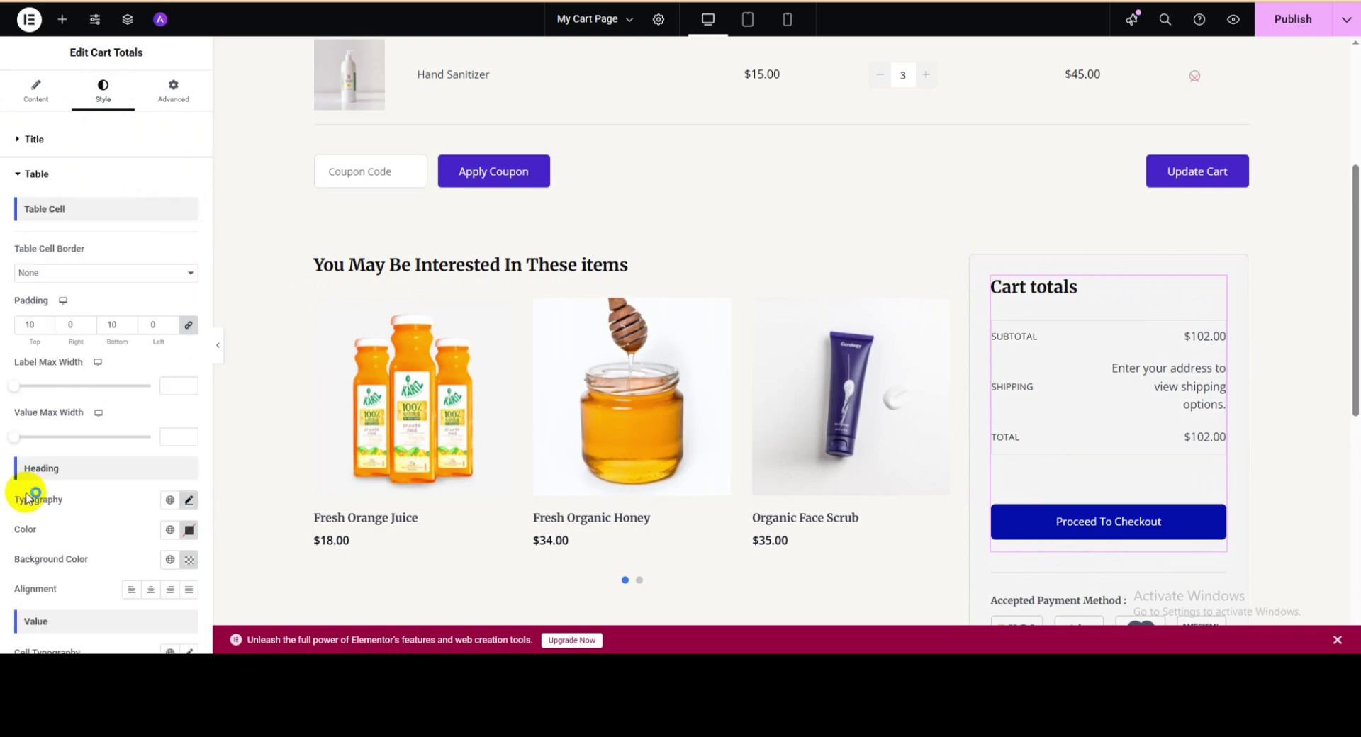
{"action": "scroll", "coordinate": [117, 404], "scroll_direction": "down", "scroll_amount": 2}
{"action": "scroll", "coordinate": [119, 395], "scroll_direction": "down", "scroll_amount": 1}
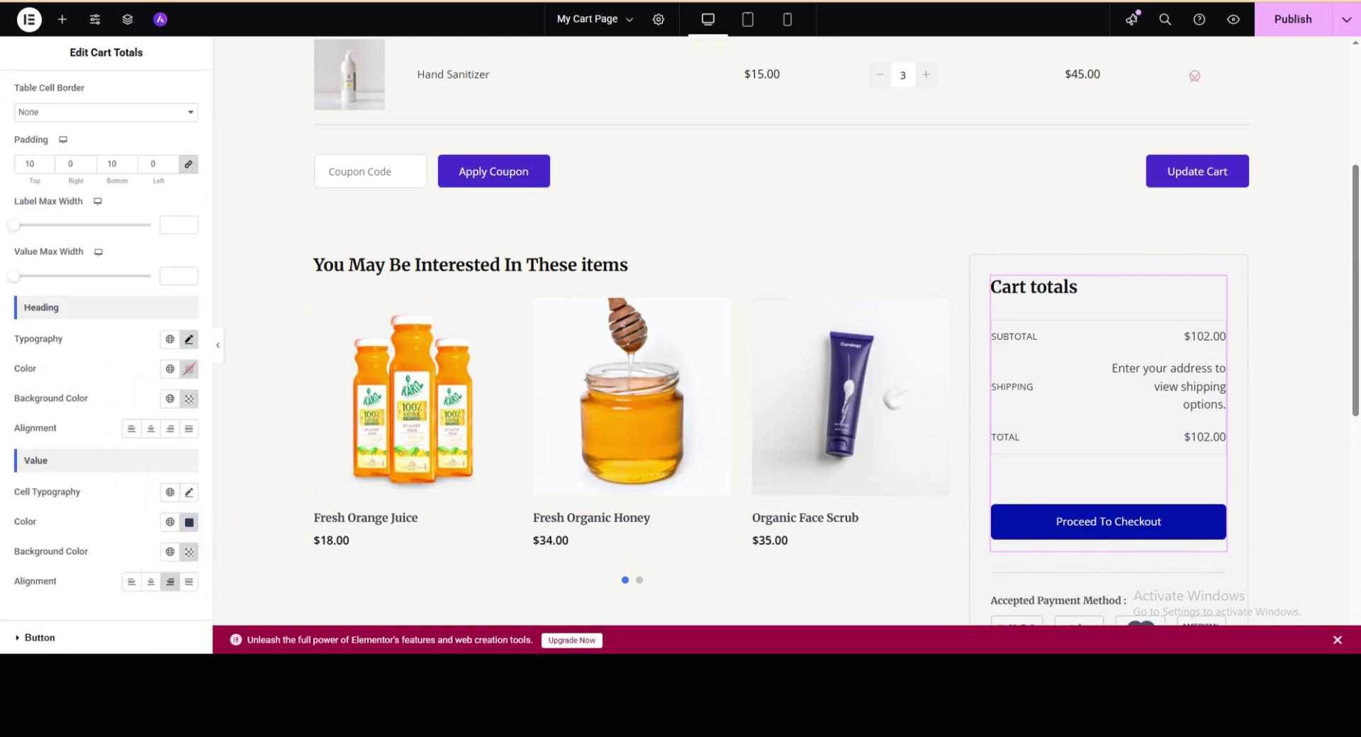
{"action": "left_click", "coordinate": [34, 638]}
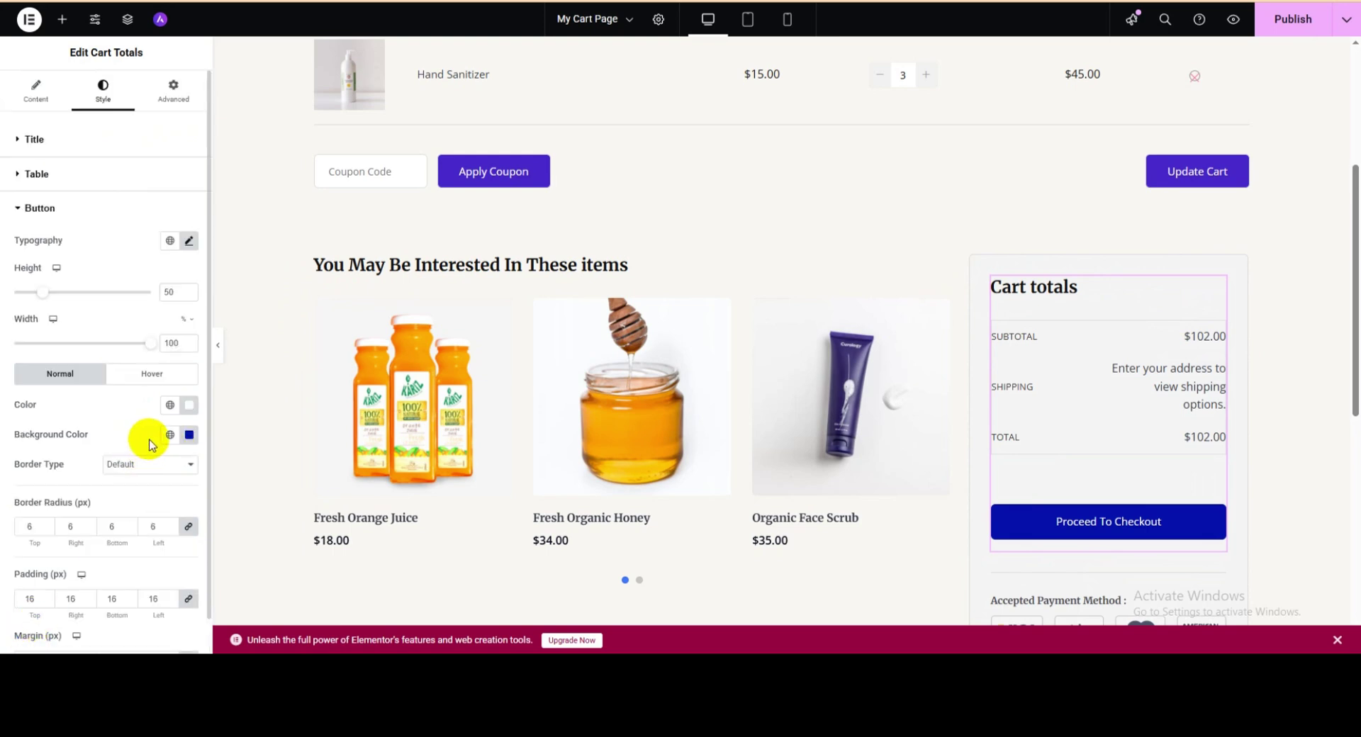
{"action": "scroll", "coordinate": [99, 374], "scroll_direction": "down", "scroll_amount": 1}
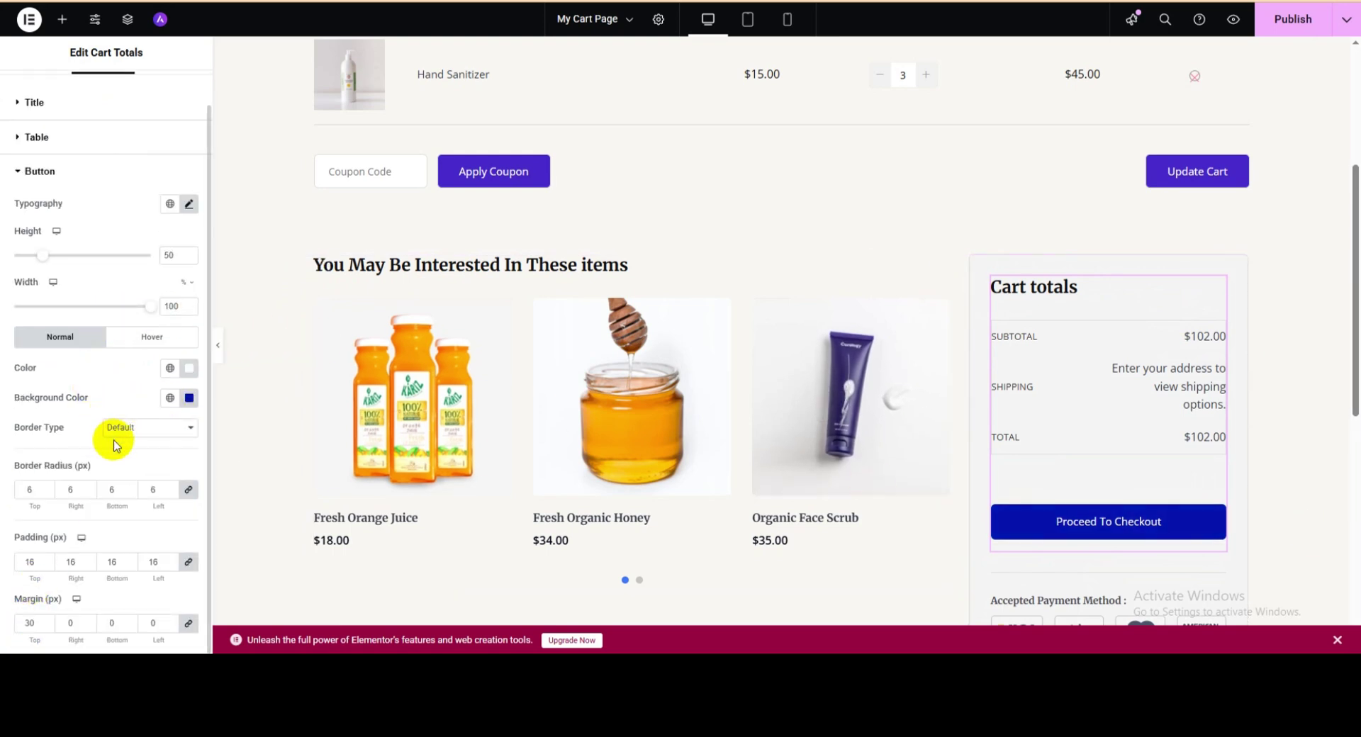
{"action": "scroll", "coordinate": [100, 468], "scroll_direction": "up", "scroll_amount": 1}
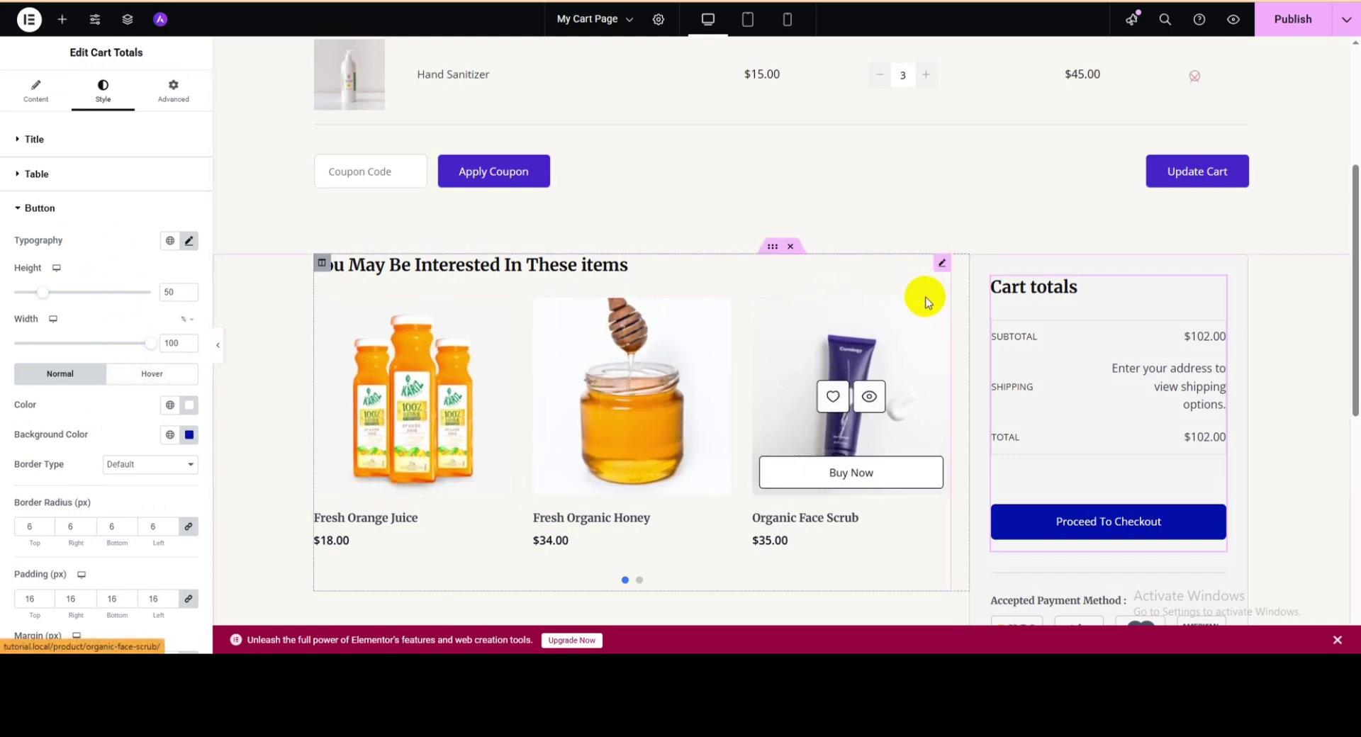
Look over the Cross Sell slider widget's style and settings options, and return to the live cart page.
{"action": "left_click", "coordinate": [942, 267]}
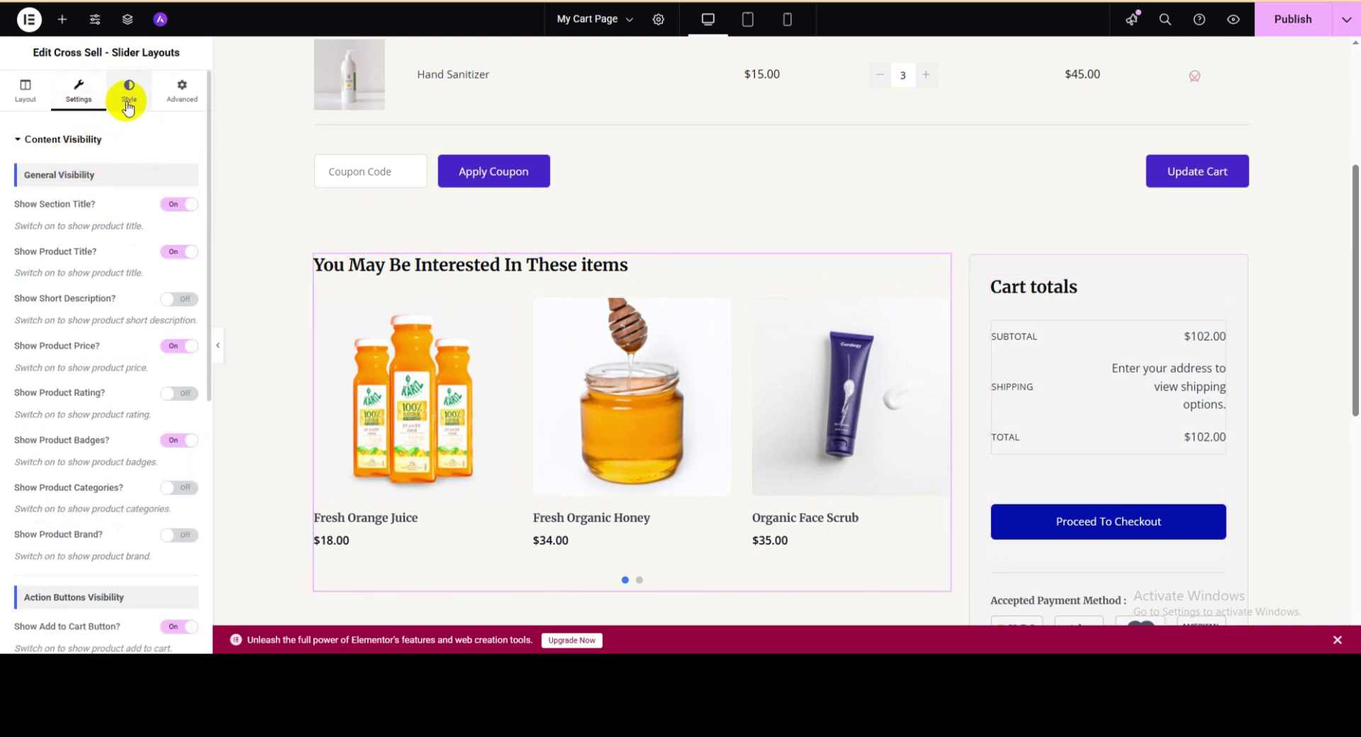
{"action": "left_click", "coordinate": [129, 105]}
{"action": "left_click", "coordinate": [78, 93]}
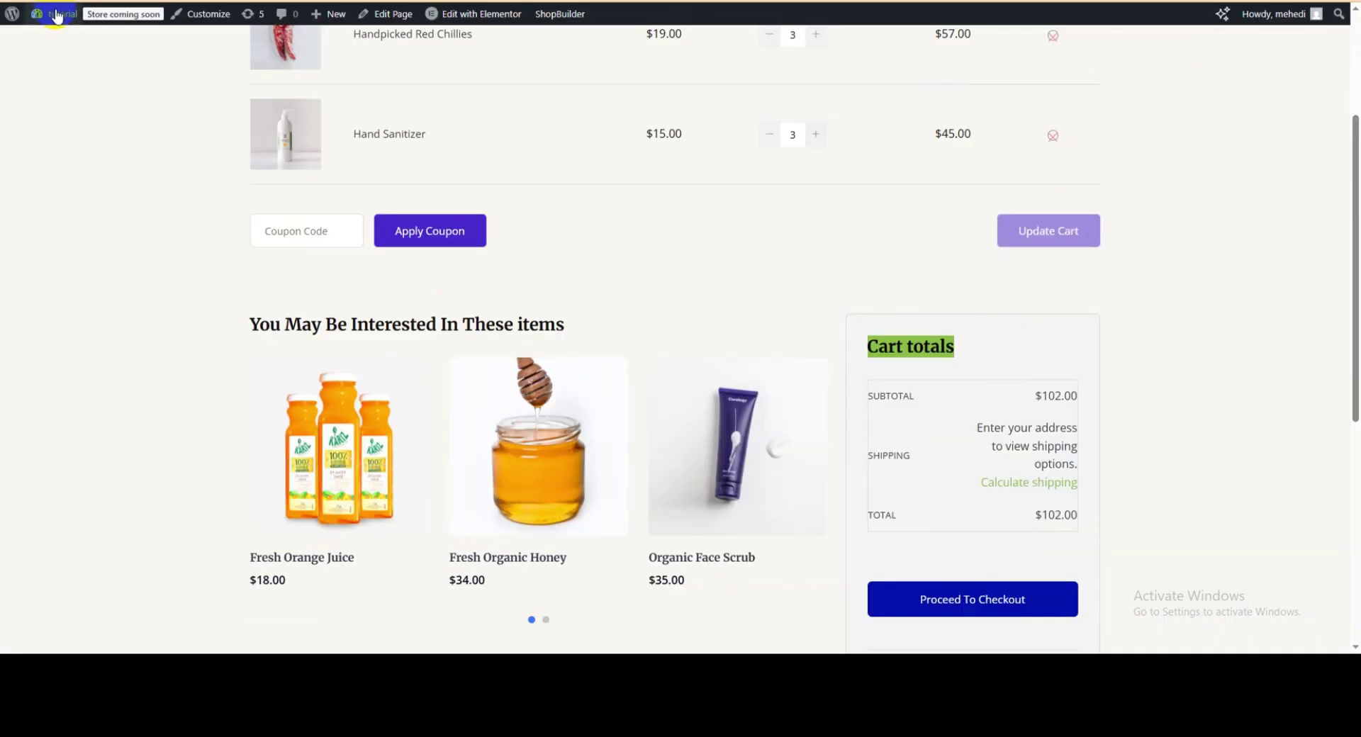
Open the WordPress dashboard in a new browser tab and bring up the Cart group of Elementor widgets in the ShopBuilder settings.
{"action": "mouse_move", "coordinate": [56, 16]}
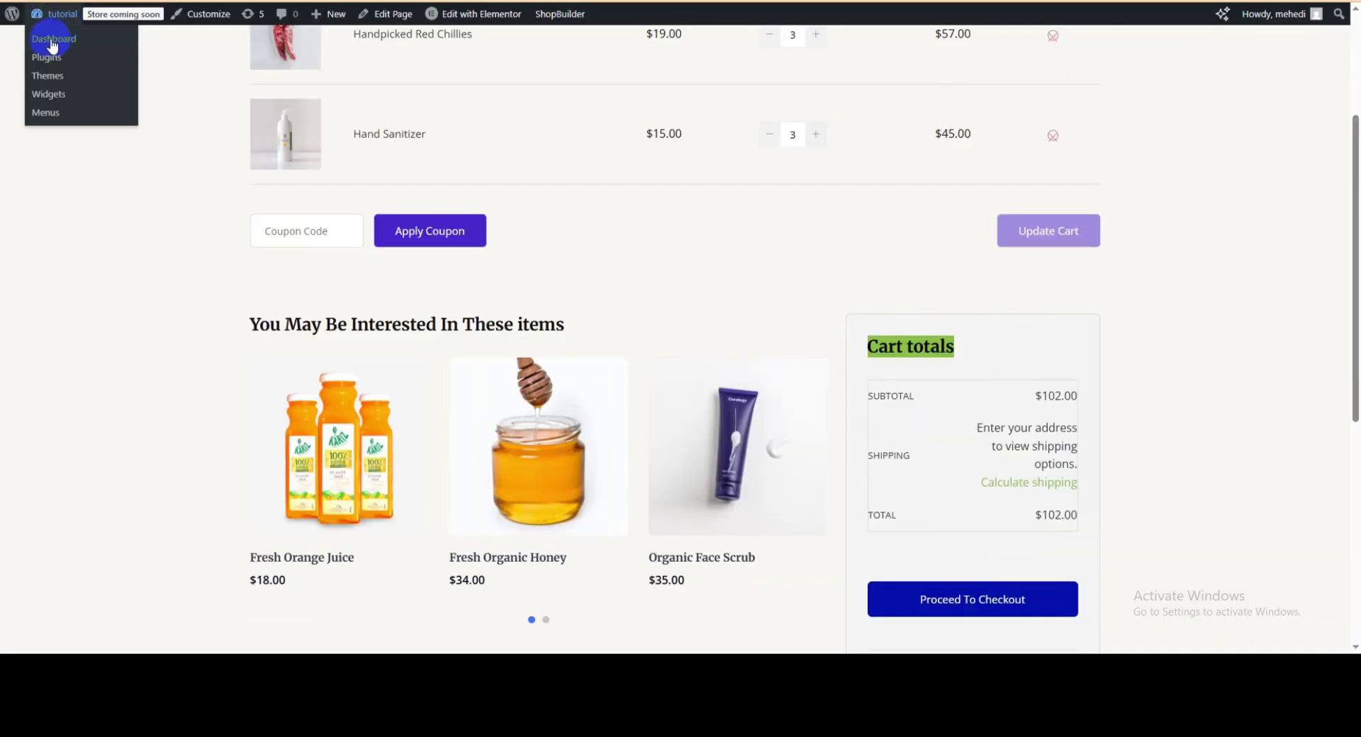
{"action": "right_click", "coordinate": [49, 40]}
{"action": "left_click", "coordinate": [62, 55]}
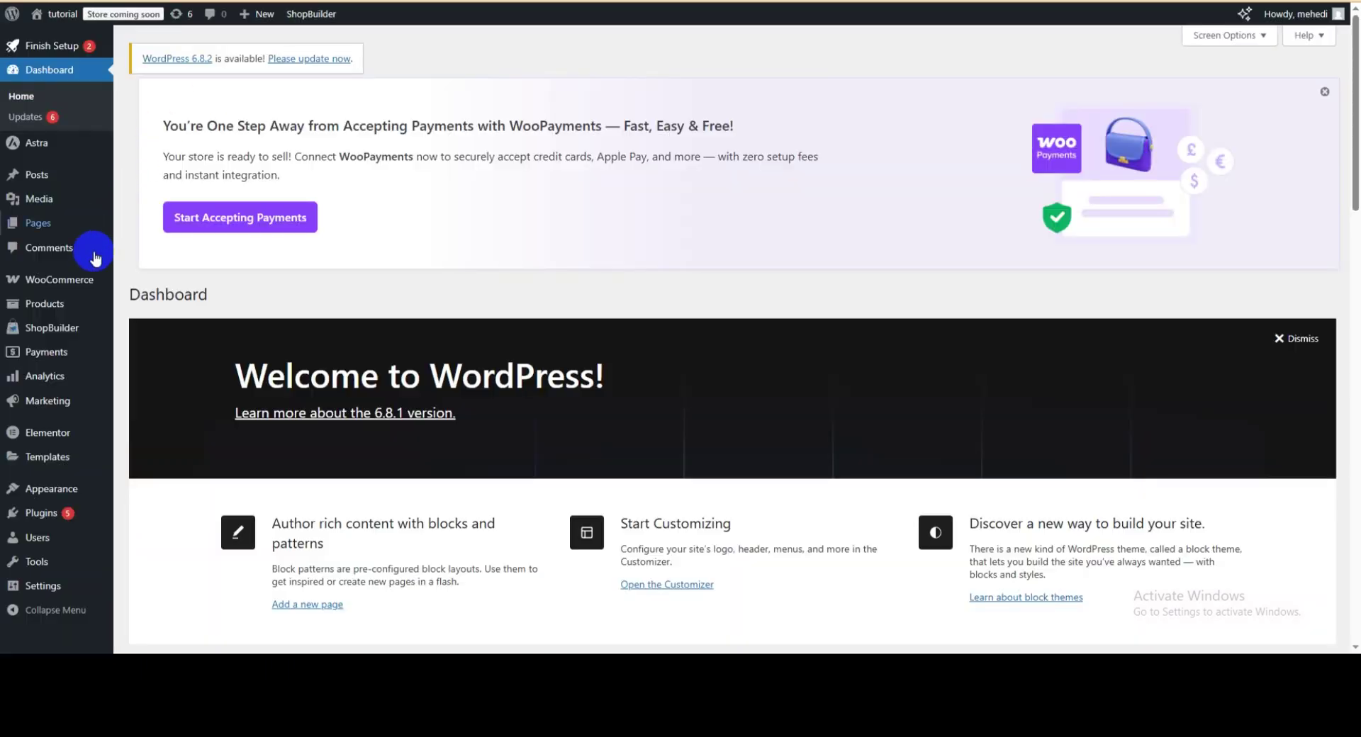
{"action": "mouse_move", "coordinate": [52, 337]}
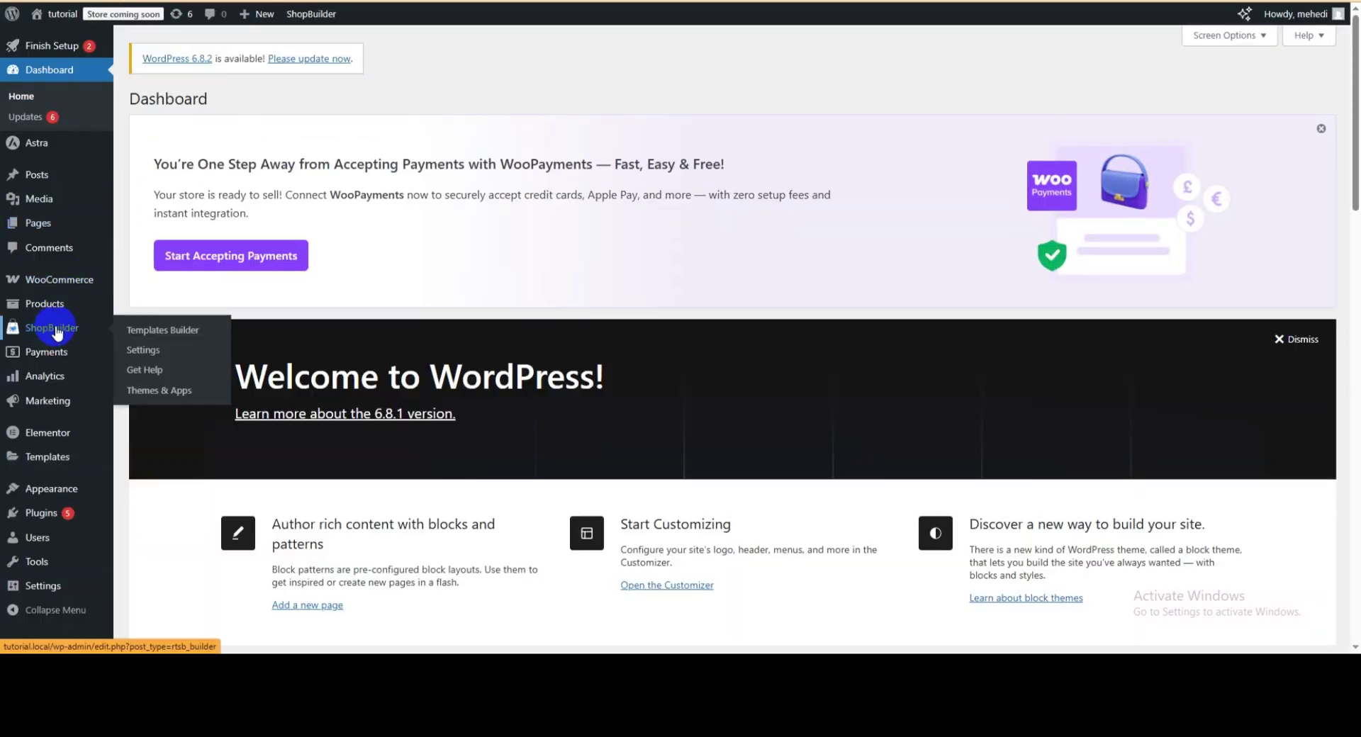
{"action": "left_click", "coordinate": [149, 358]}
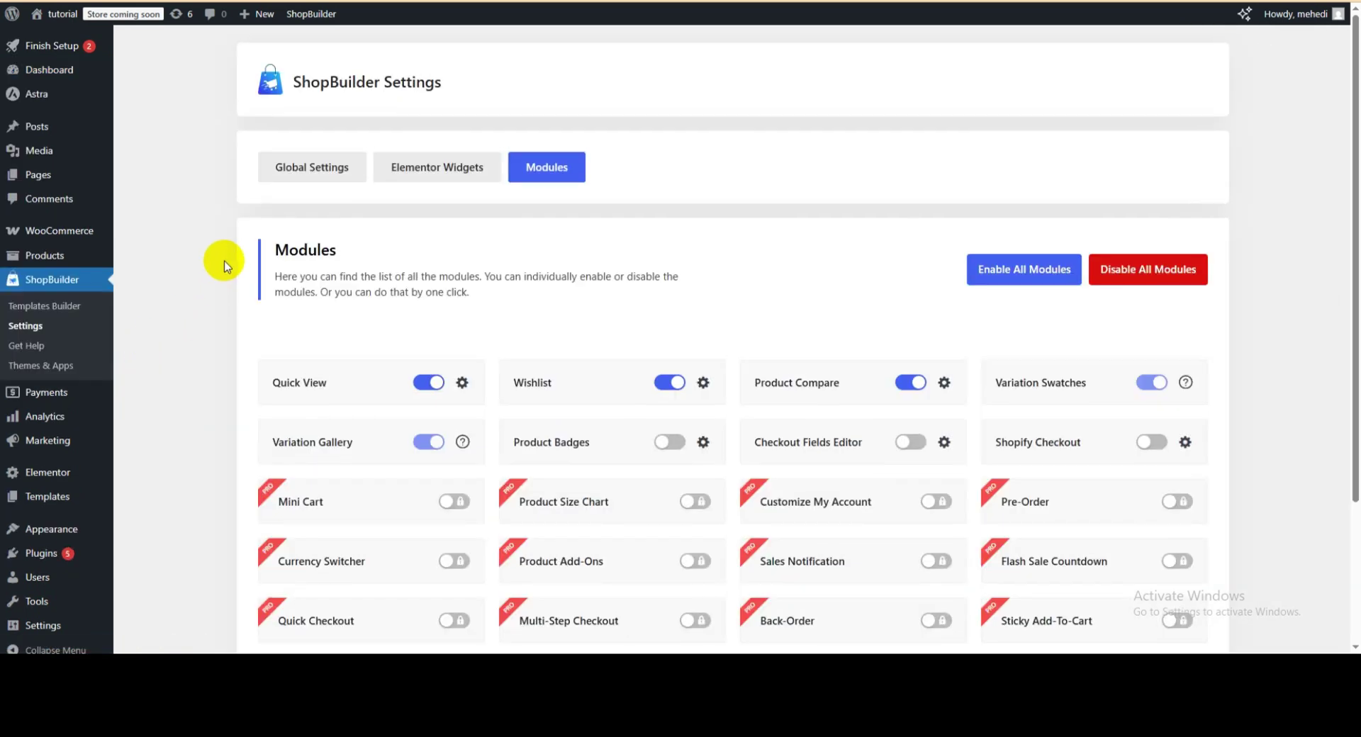
{"action": "left_click", "coordinate": [421, 174]}
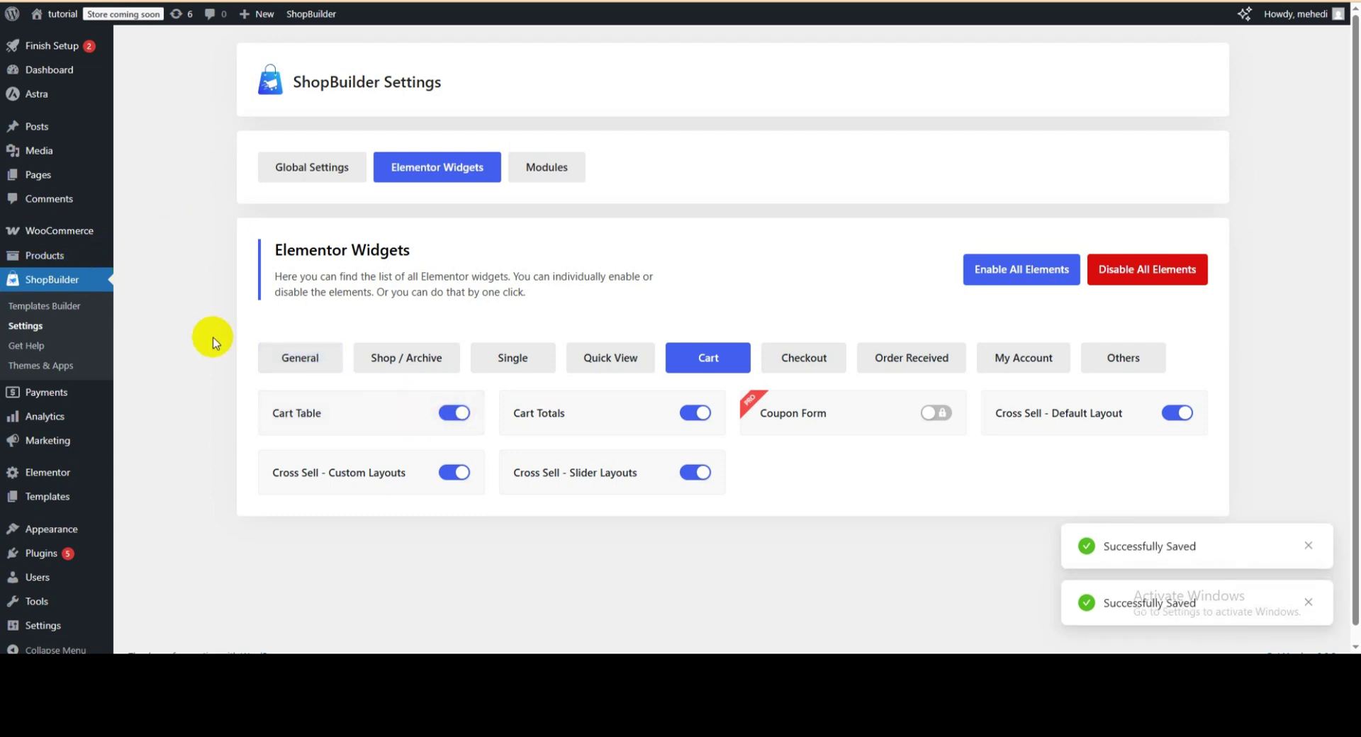
Disable the Cart Totals widget and the default, slider and custom Cross Sell widgets, and check the live cart page.
{"action": "left_click", "coordinate": [694, 414]}
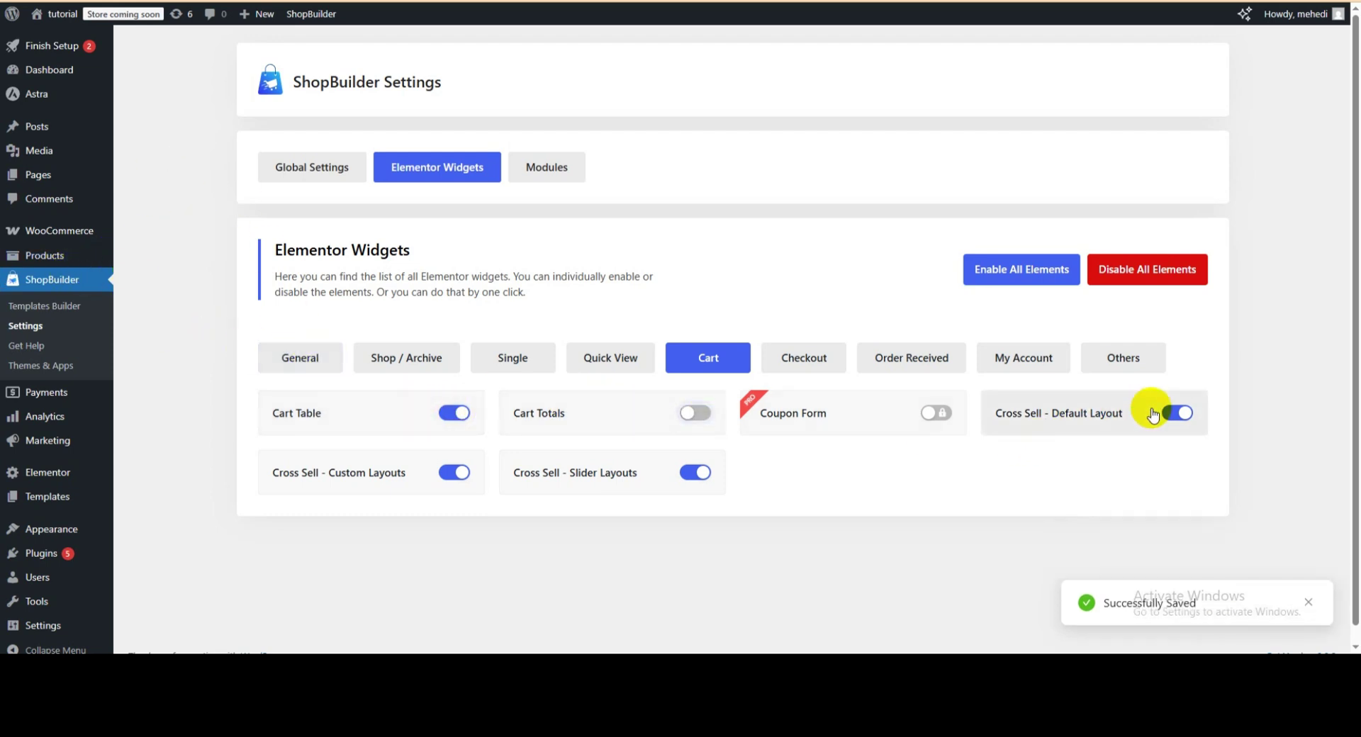
{"action": "left_click", "coordinate": [1166, 414]}
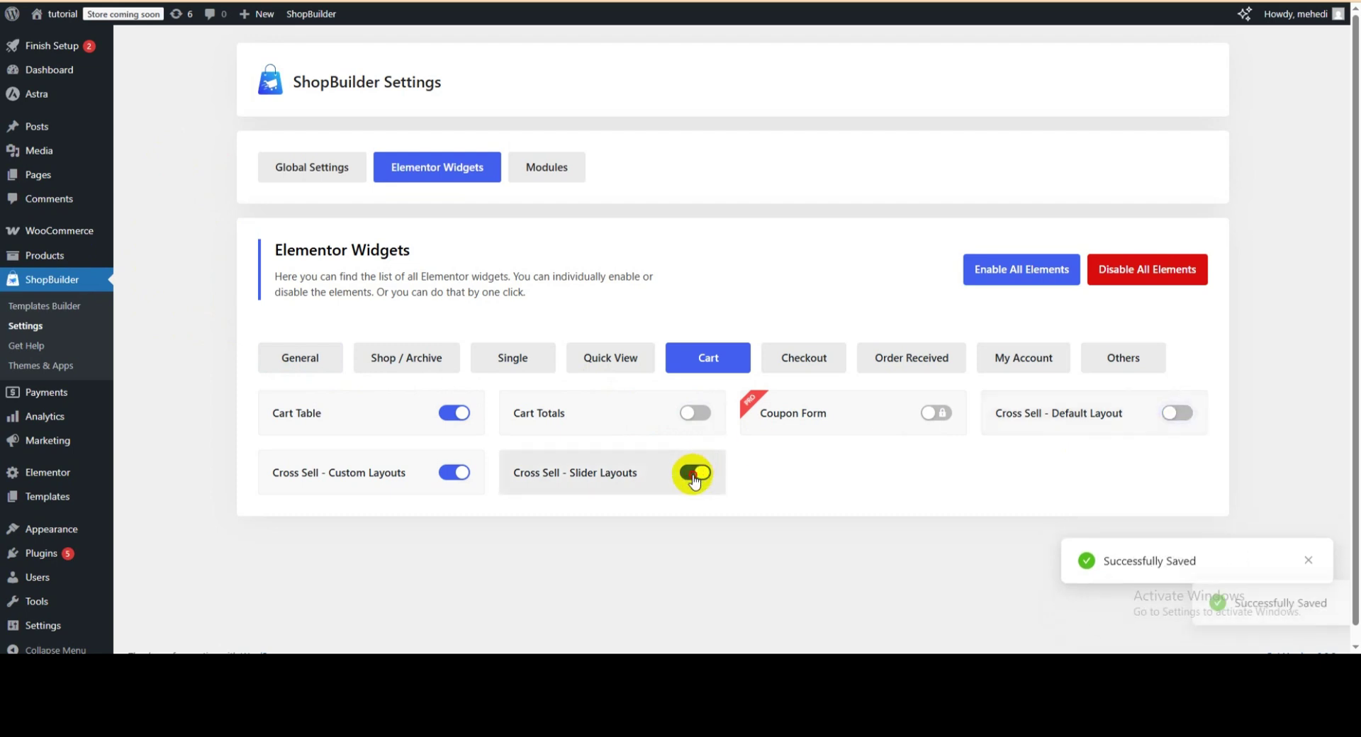
{"action": "left_click", "coordinate": [450, 474]}
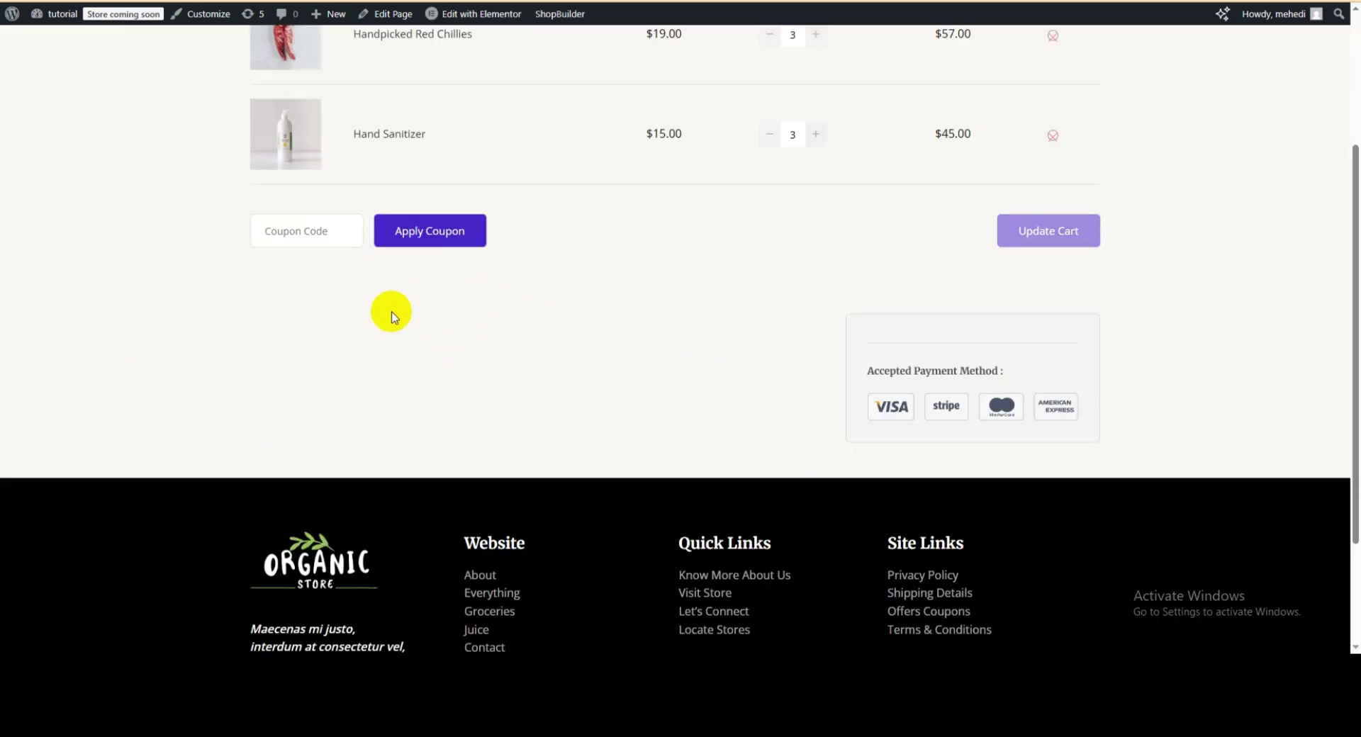
{"action": "scroll", "coordinate": [468, 309], "scroll_direction": "up", "scroll_amount": 3}
{"action": "scroll", "coordinate": [489, 354], "scroll_direction": "down", "scroll_amount": 1}
{"action": "scroll", "coordinate": [494, 375], "scroll_direction": "down", "scroll_amount": 1}
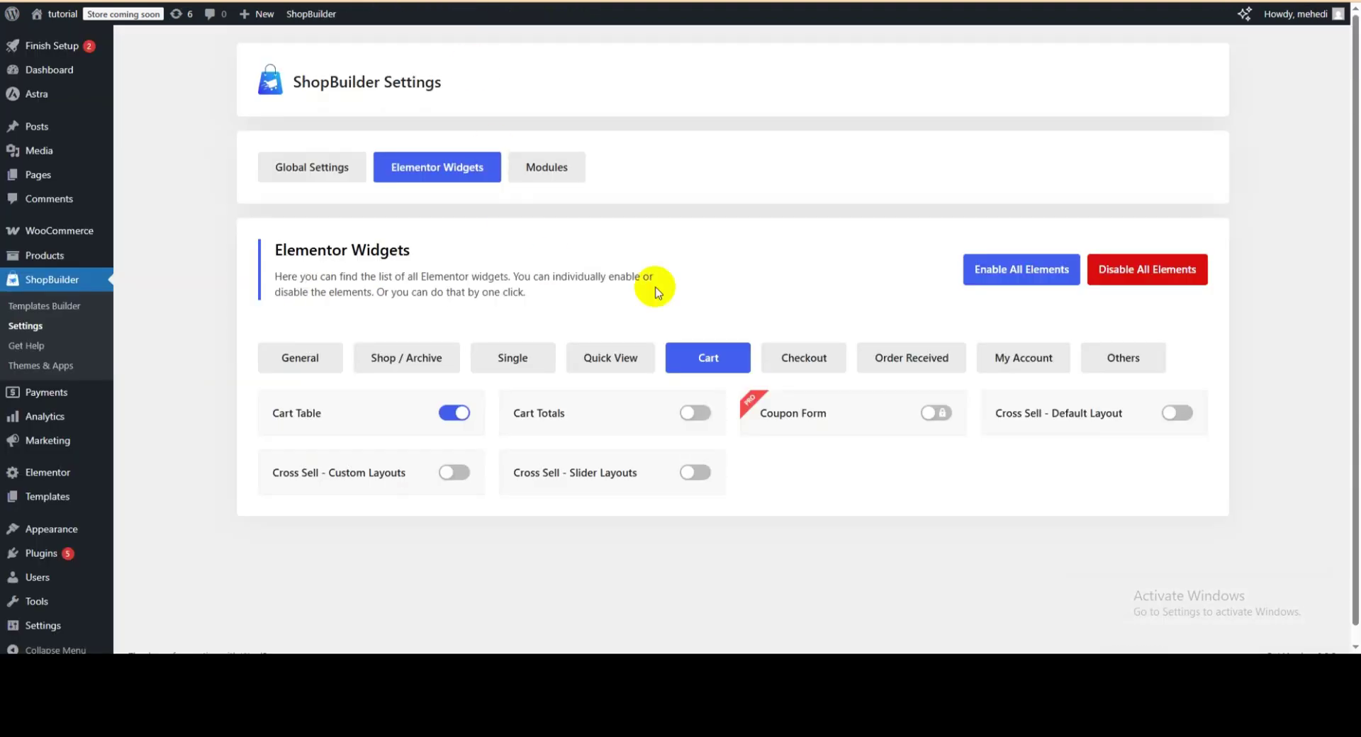
Re-enable the Cart Totals widget and the default, slider and custom Cross Sell widgets, leaving Cart Table enabled.
{"action": "left_click", "coordinate": [1177, 411]}
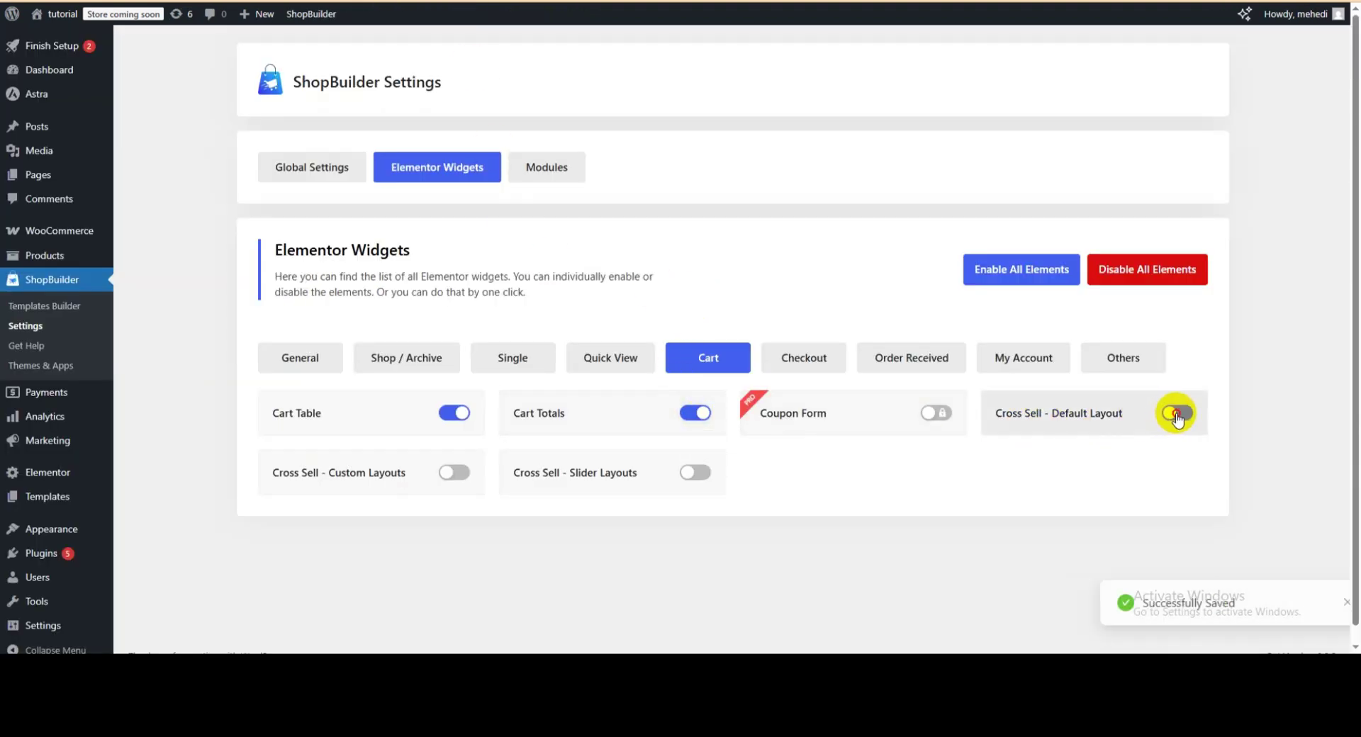
{"action": "left_click", "coordinate": [698, 473]}
{"action": "left_click", "coordinate": [454, 472]}
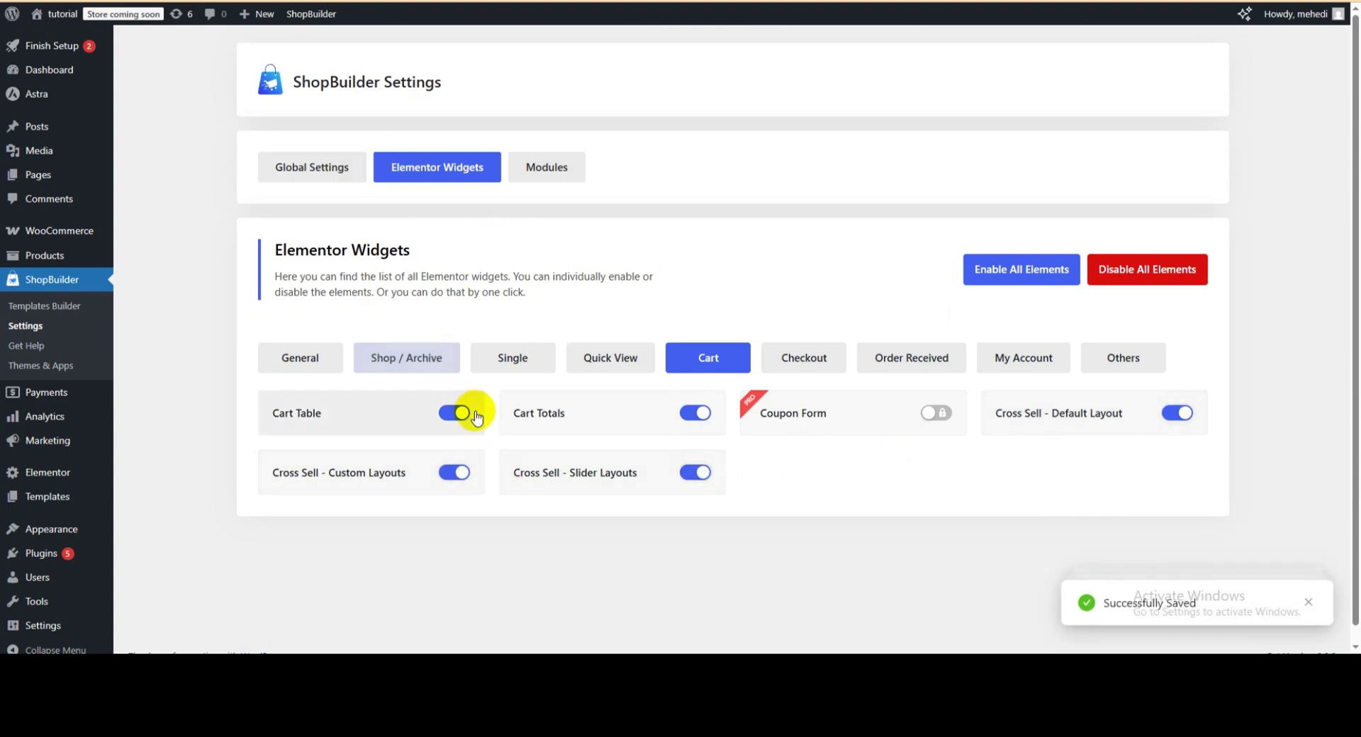
{"action": "double_click", "coordinate": [461, 413]}
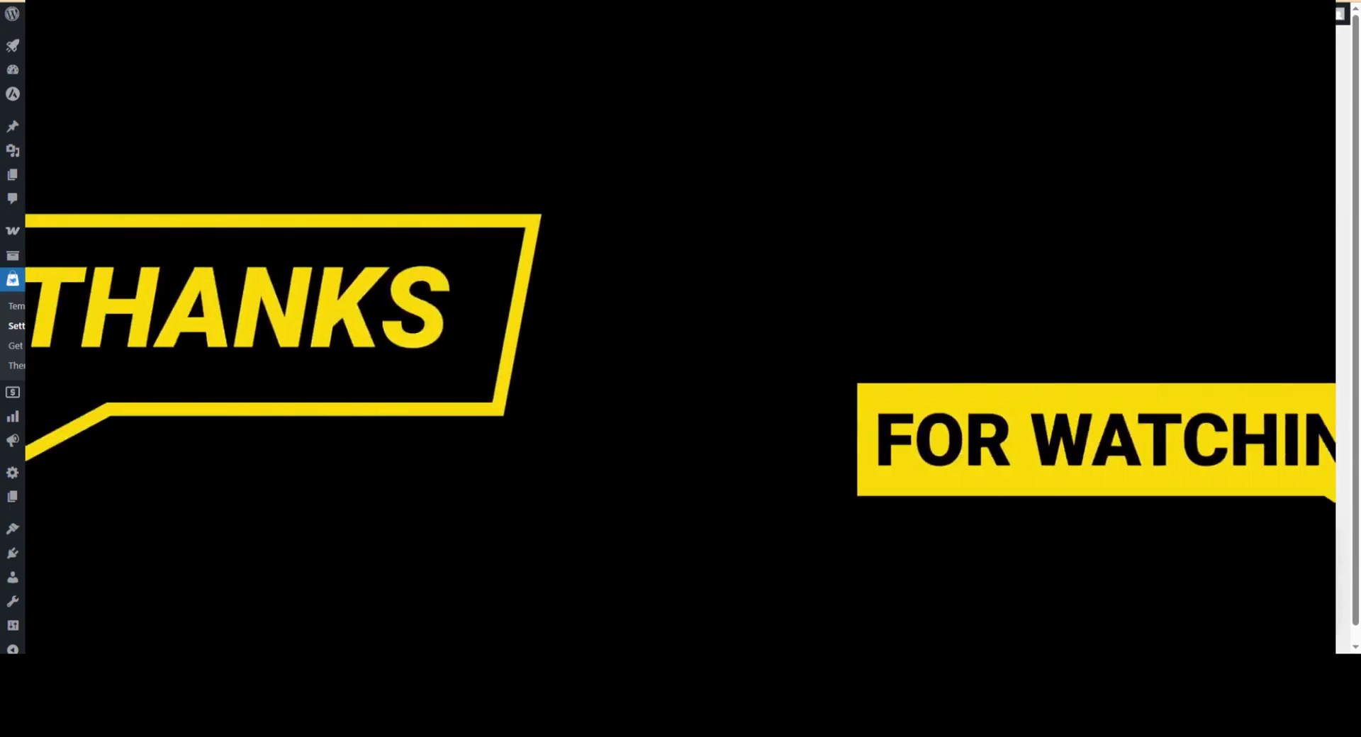